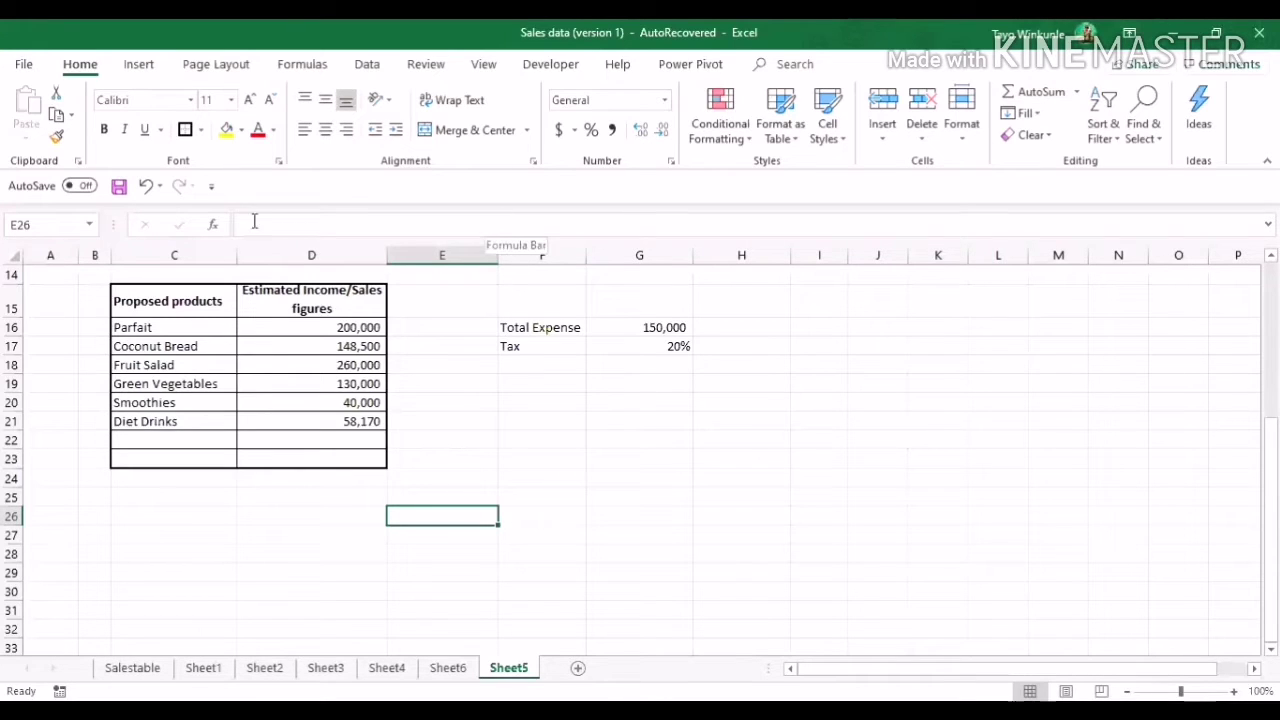
Try an addition formula in cell G25 that references two empty cells, =F23+G23, and clear the entry.
click(648, 495)
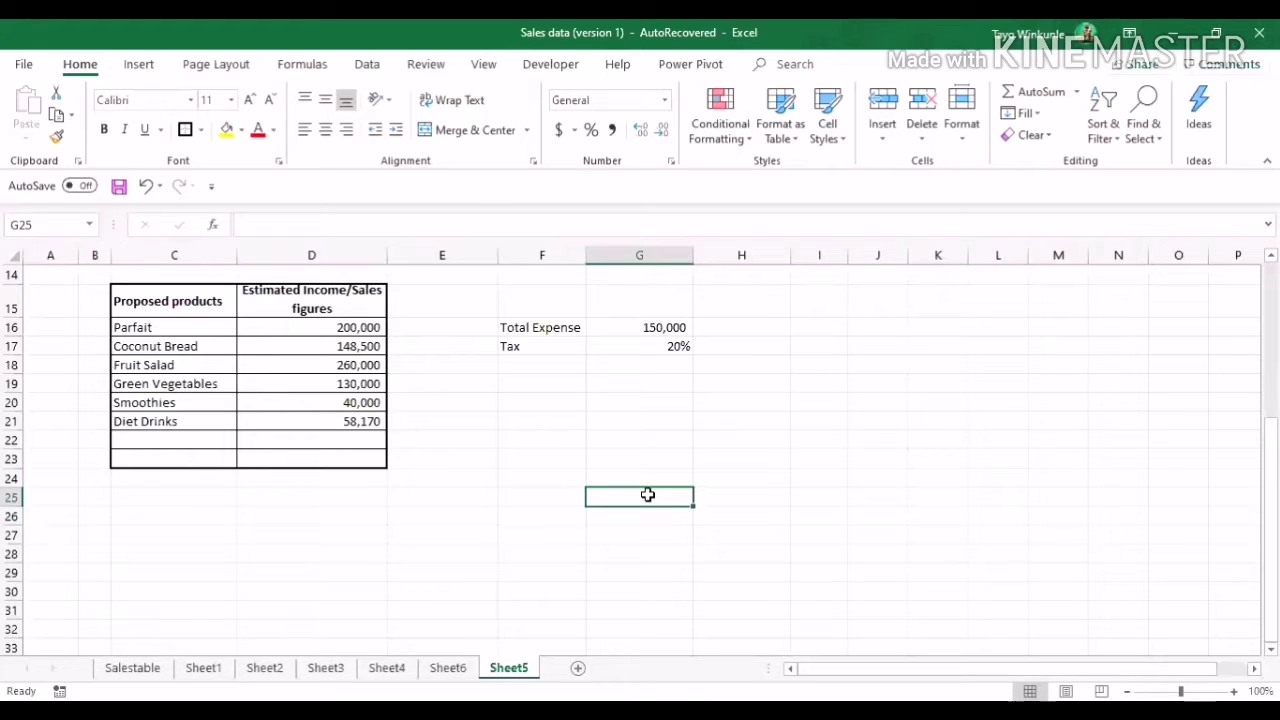
text(=)
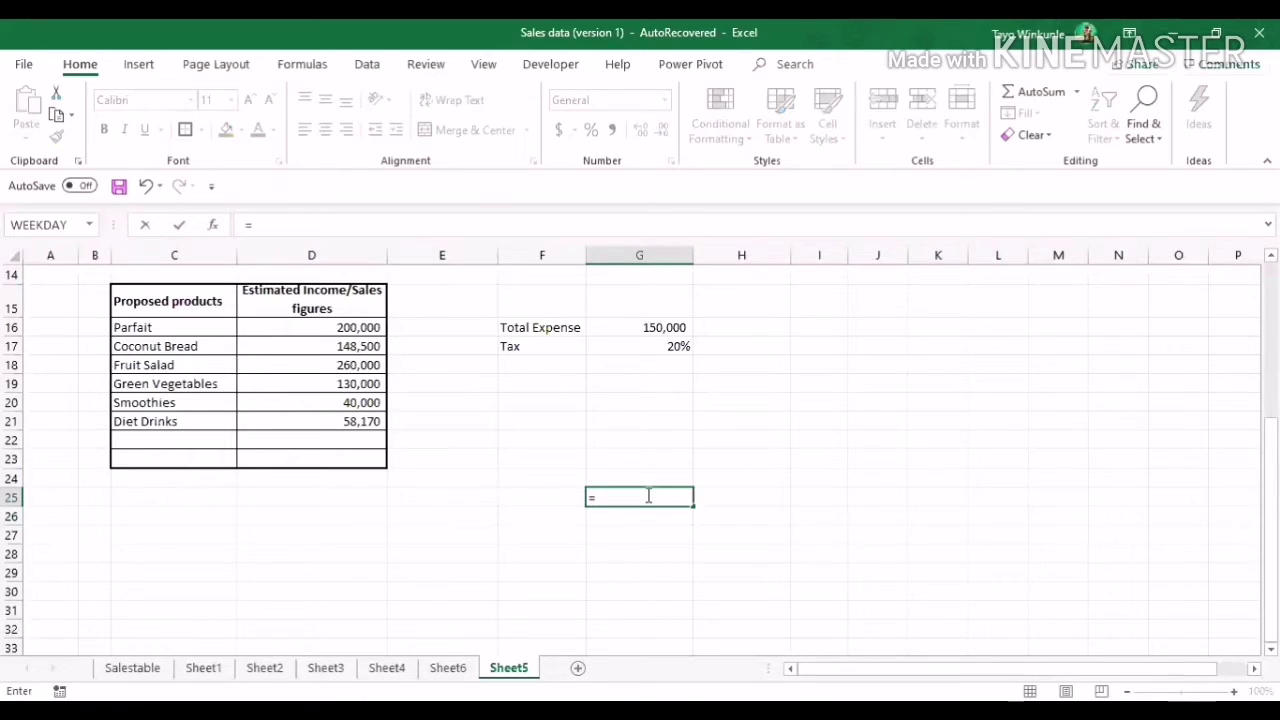
click(574, 452)
text(+)
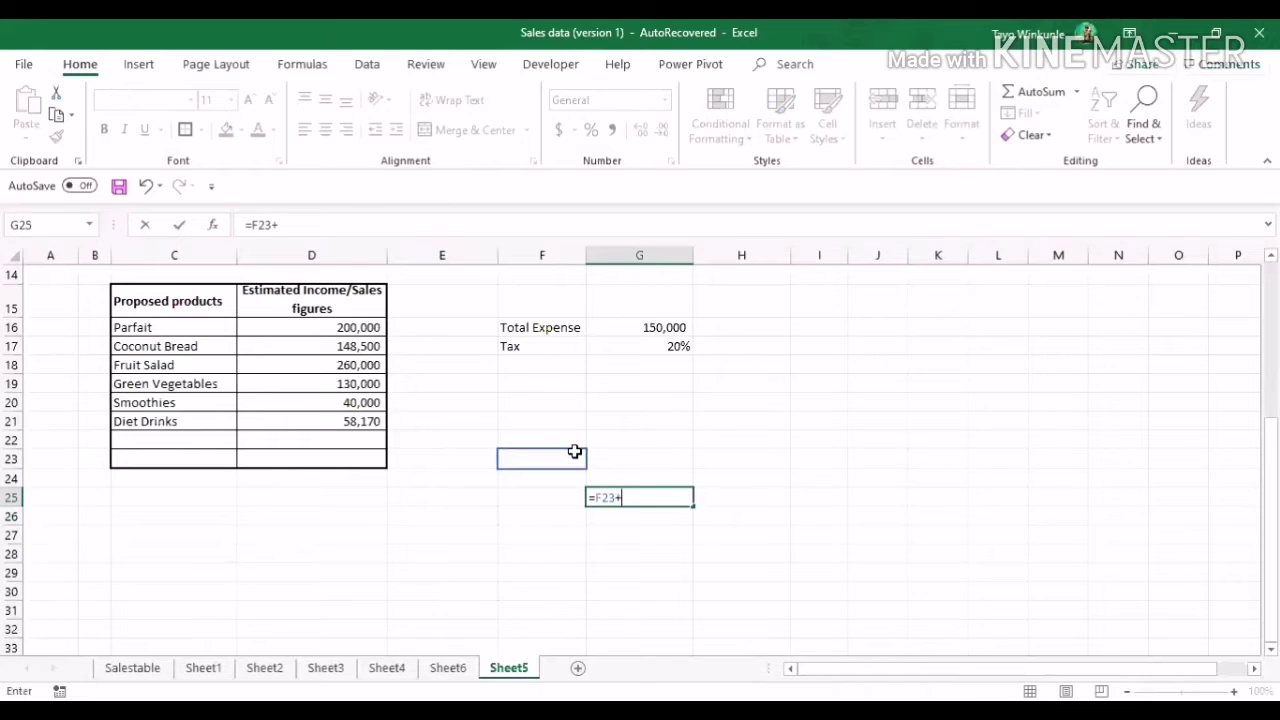
click(644, 462)
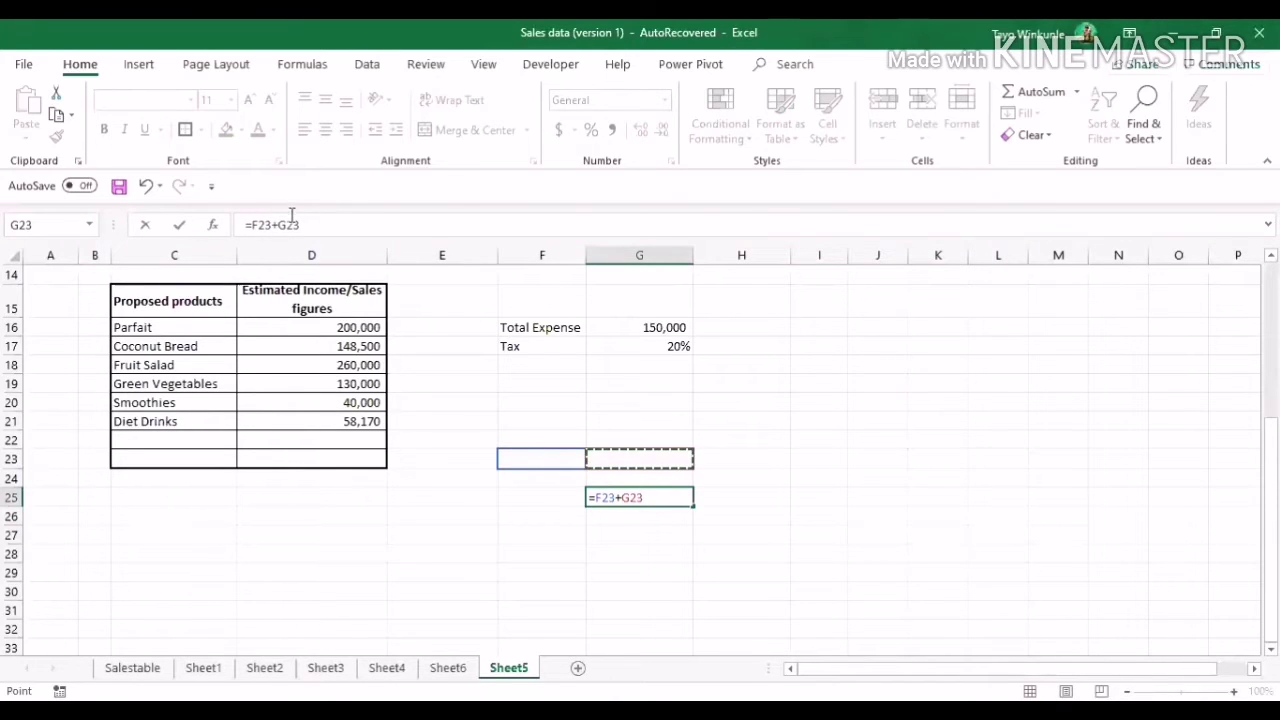
key(BackSpace)
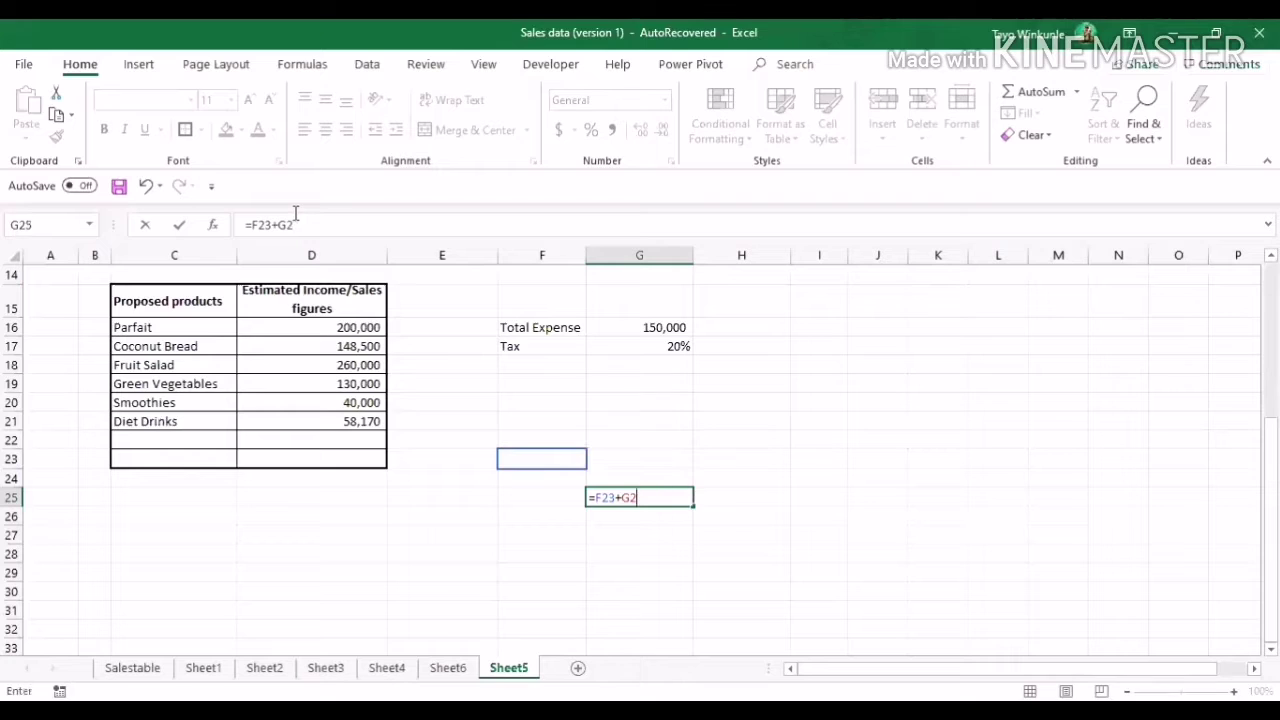
key(BackSpace)
key(BackSpace)
key(BackSpace)
key(BackSpace)
key(BackSpace)
key(BackSpace)
key(BackSpace)
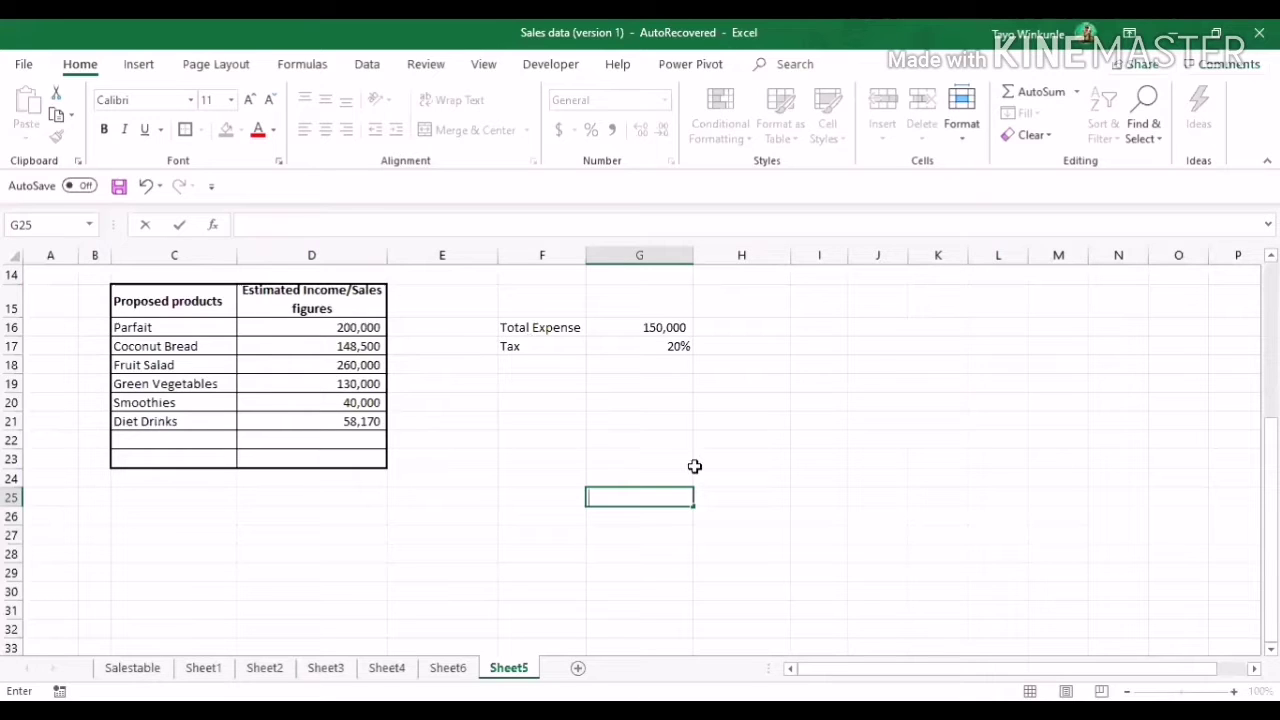
Try the hand-entered cell-reference formula =k1+k2 in cell G25 and discard it.
text(=)
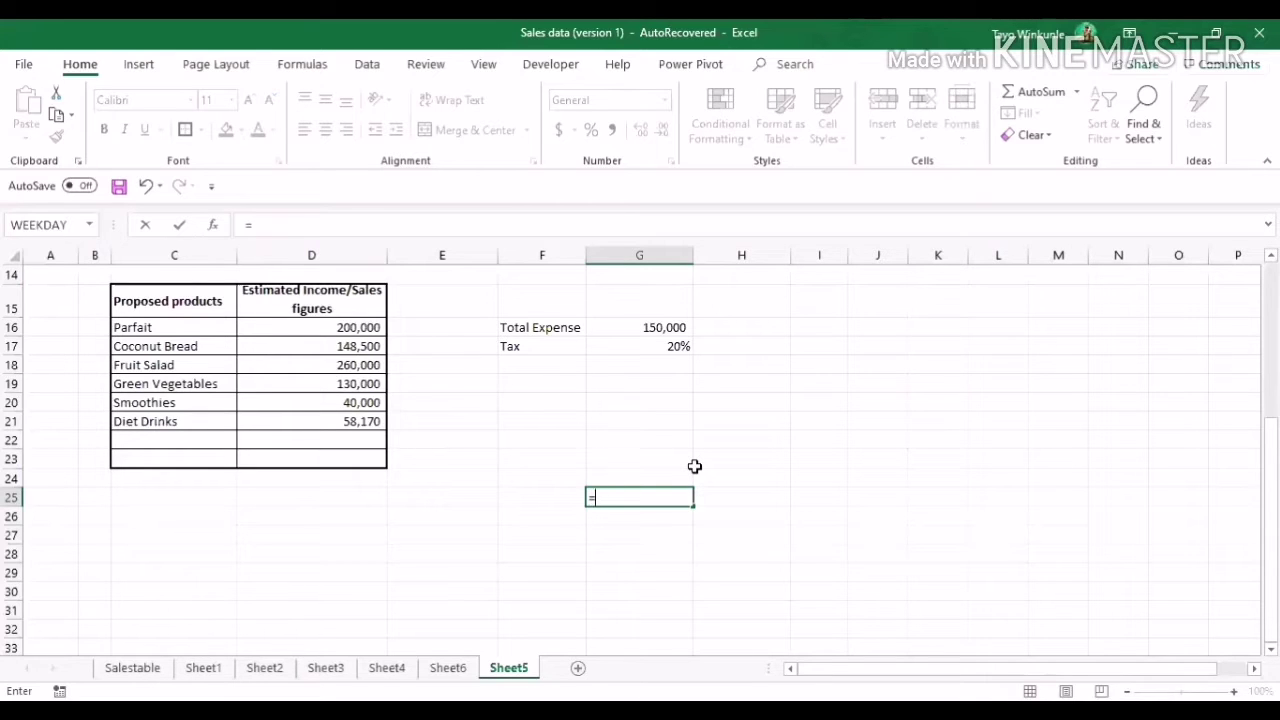
text(k)
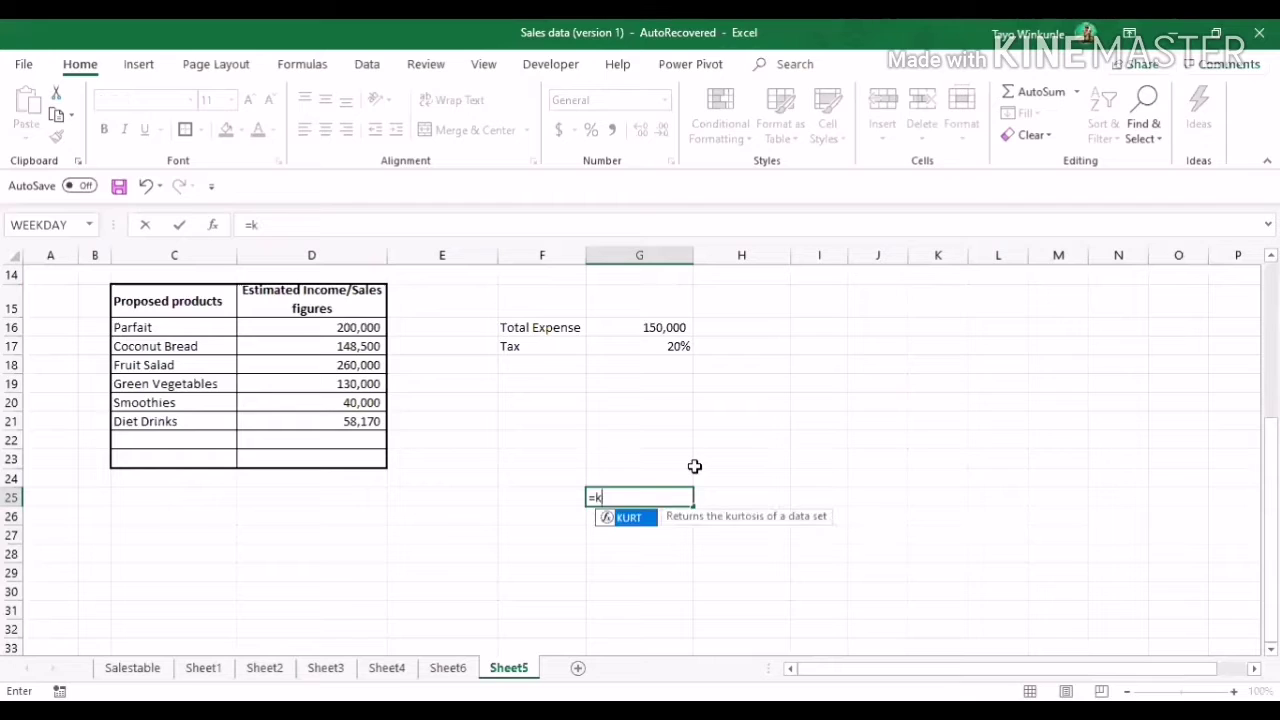
text(1+)
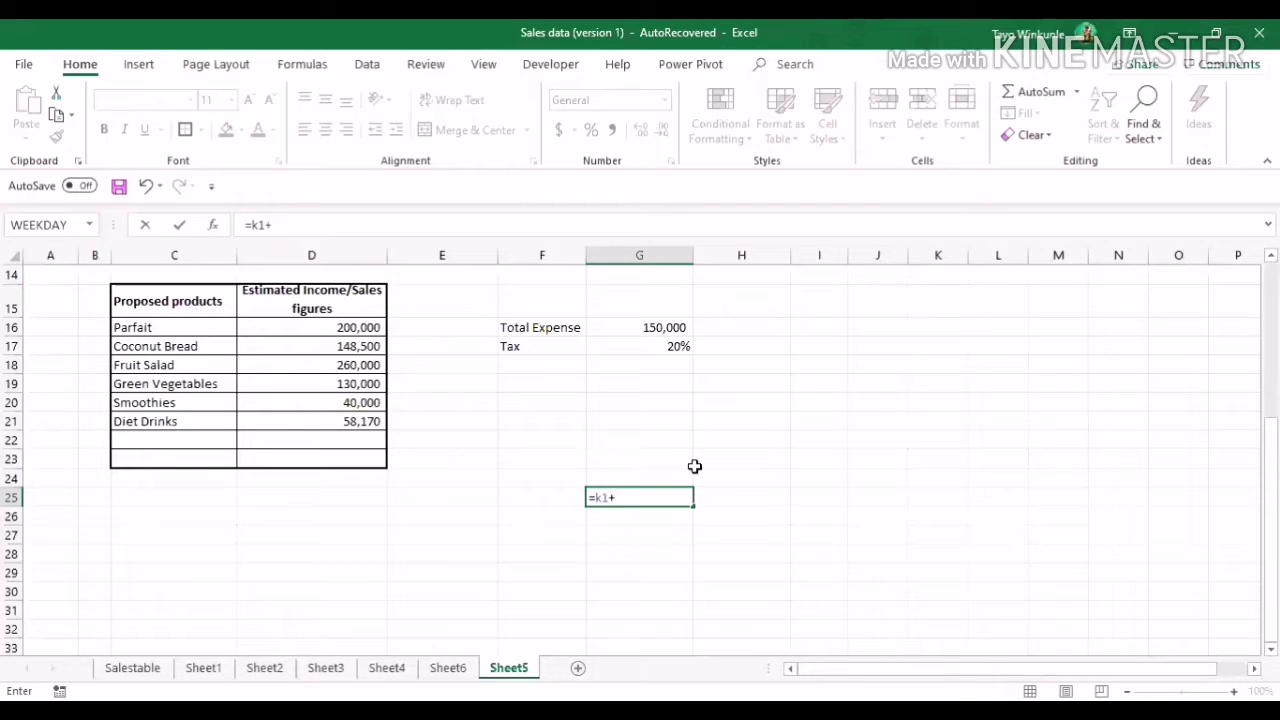
text(k2)
click(311, 224)
key(Escape)
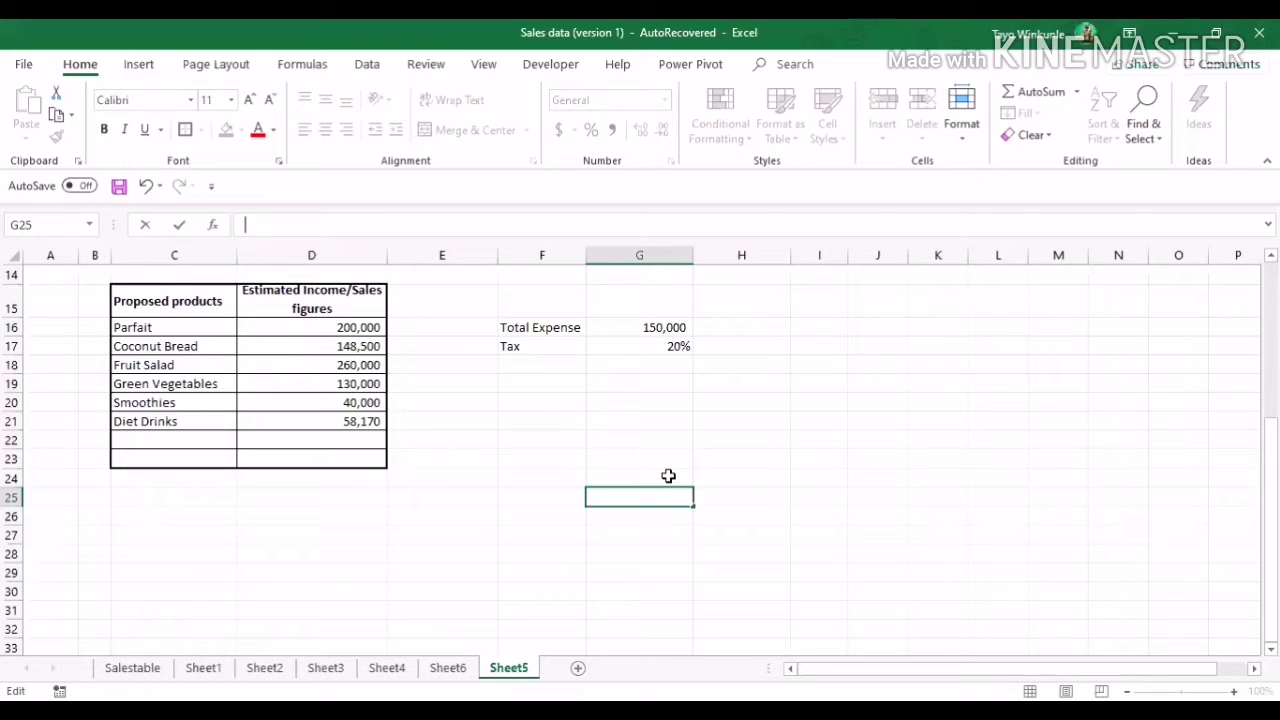
Try the formula =F21+G21 in cell G25 by picking the two referenced cells, and clear the entry.
text(=)
click(557, 420)
text(+)
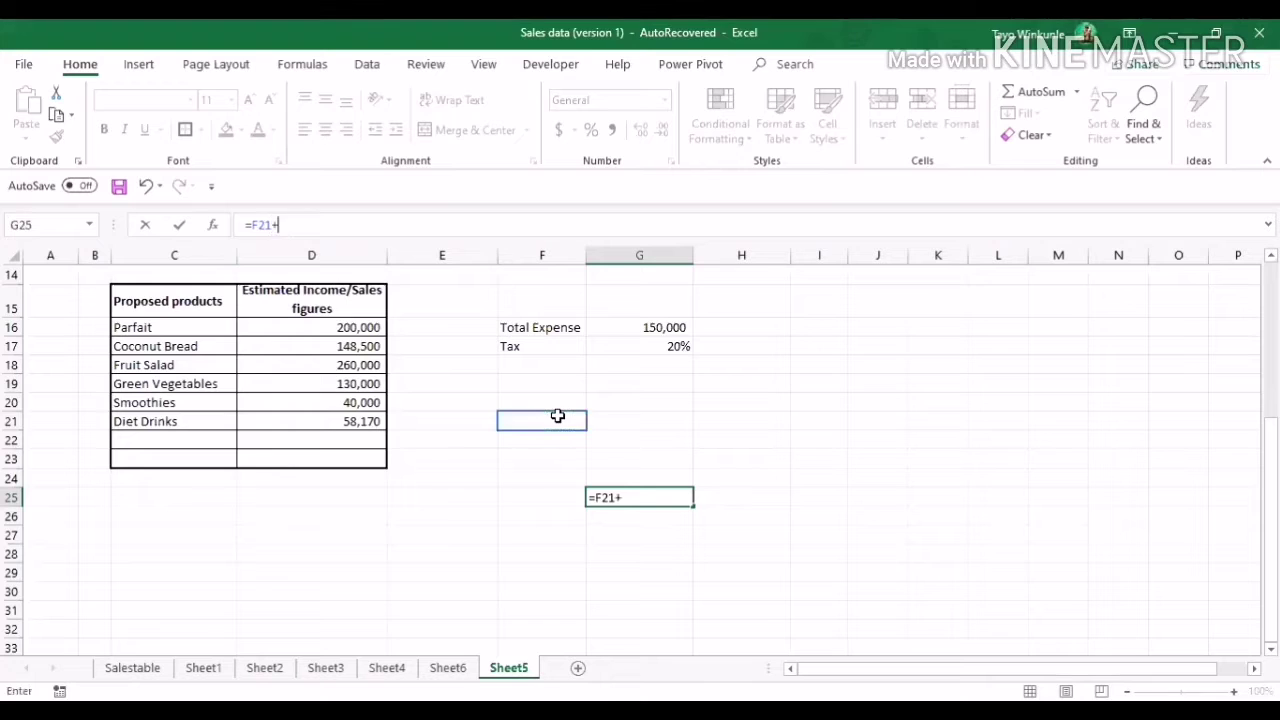
click(620, 421)
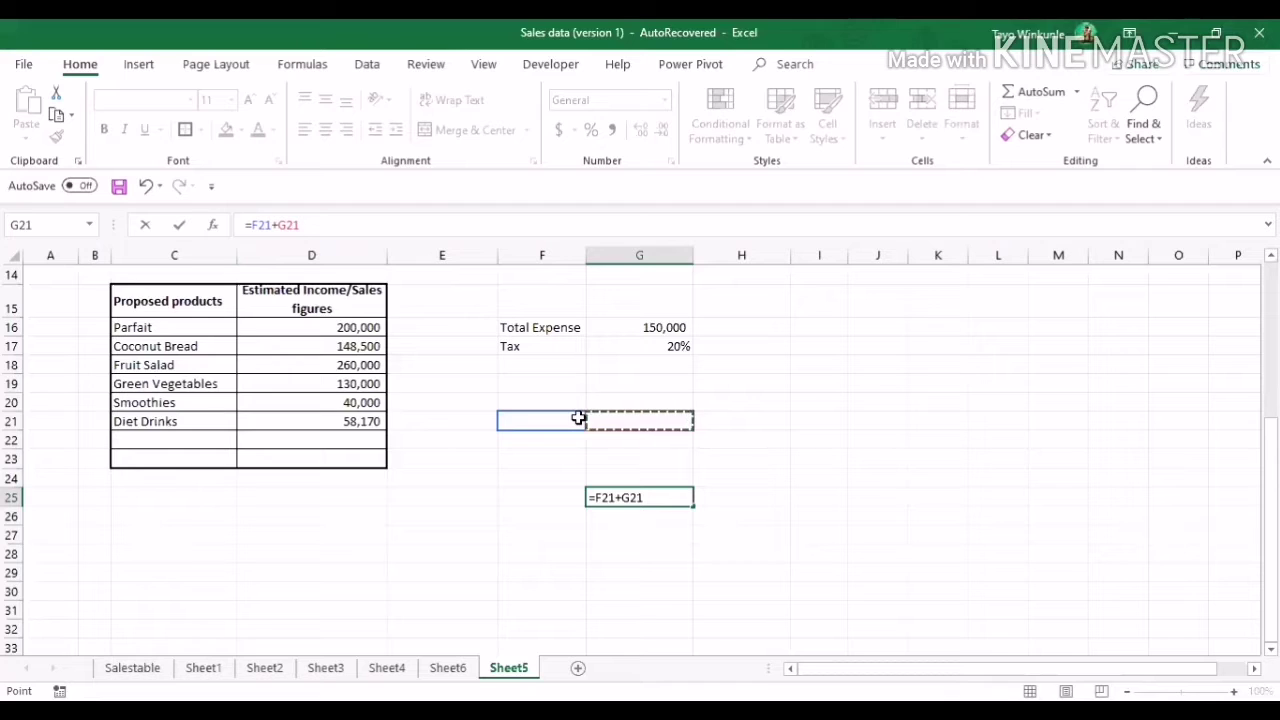
key(BackSpace)
key(BackSpace)
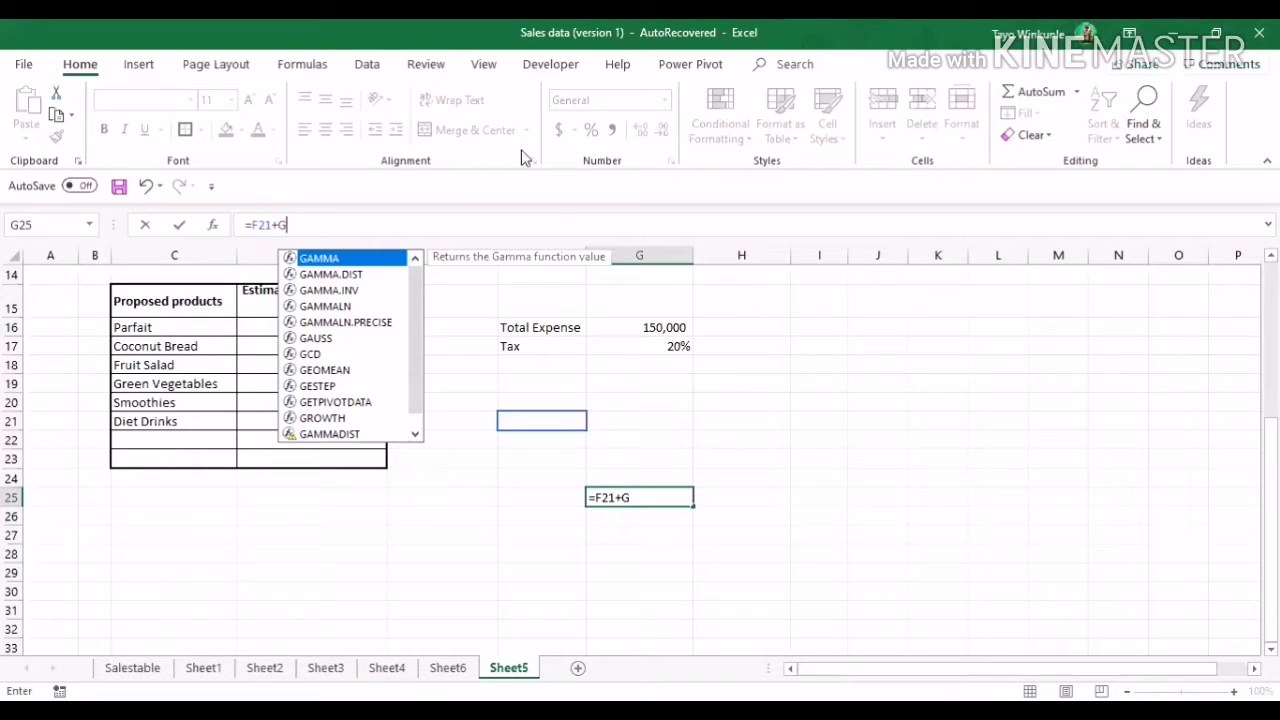
key(BackSpace)
key(BackSpace)
key(BackSpace)
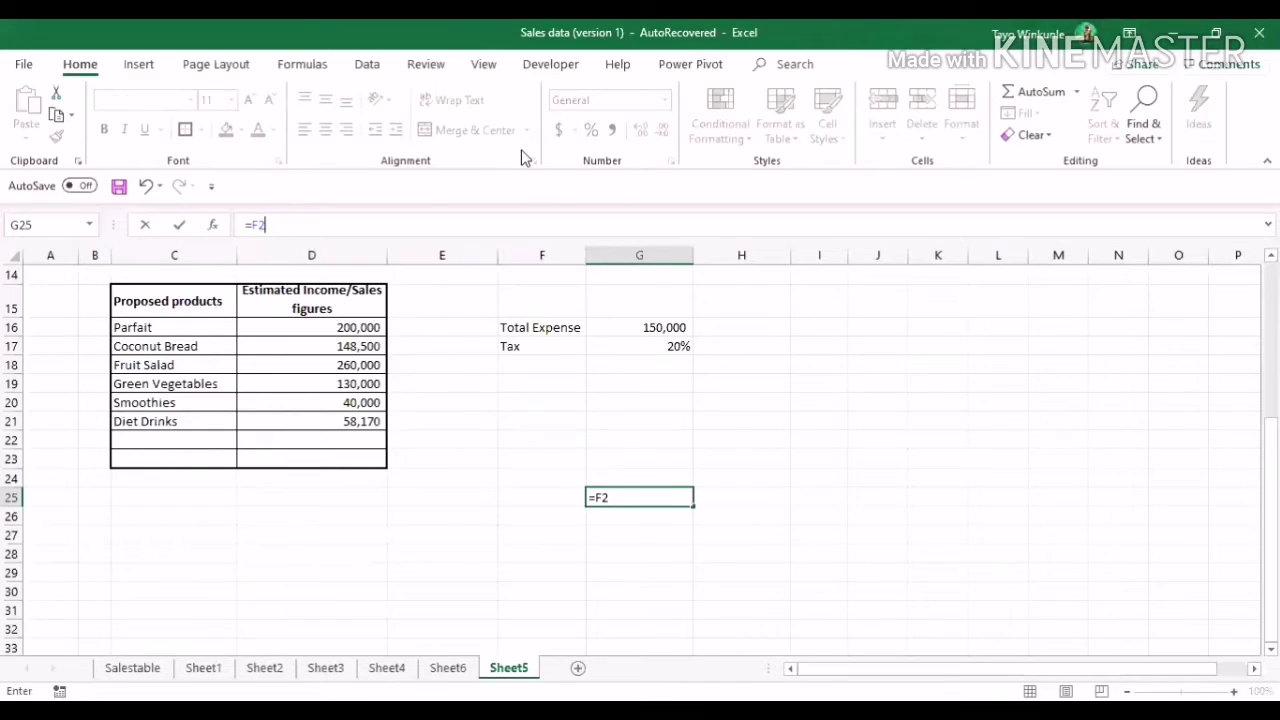
key(Escape)
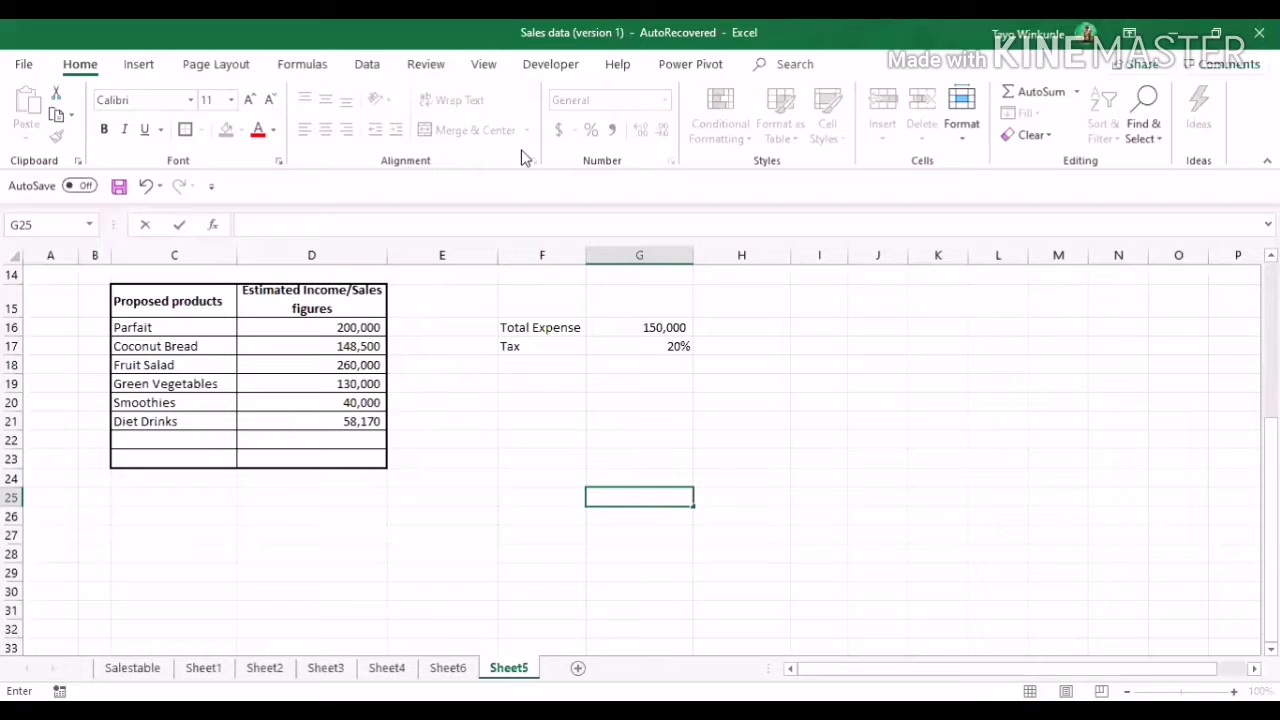
Try a formula in cell G25 adding the constant 100 to the Diet Drinks sales figure, =D21+100, and clear it.
text(=)
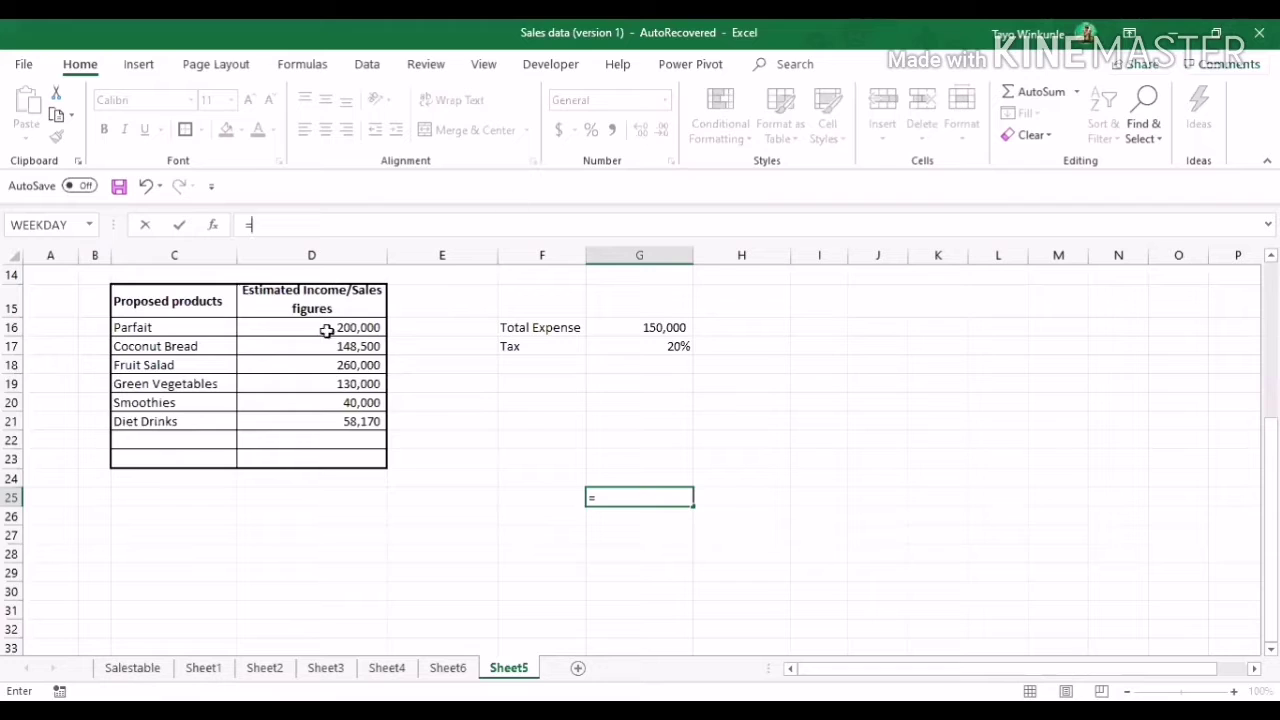
click(369, 421)
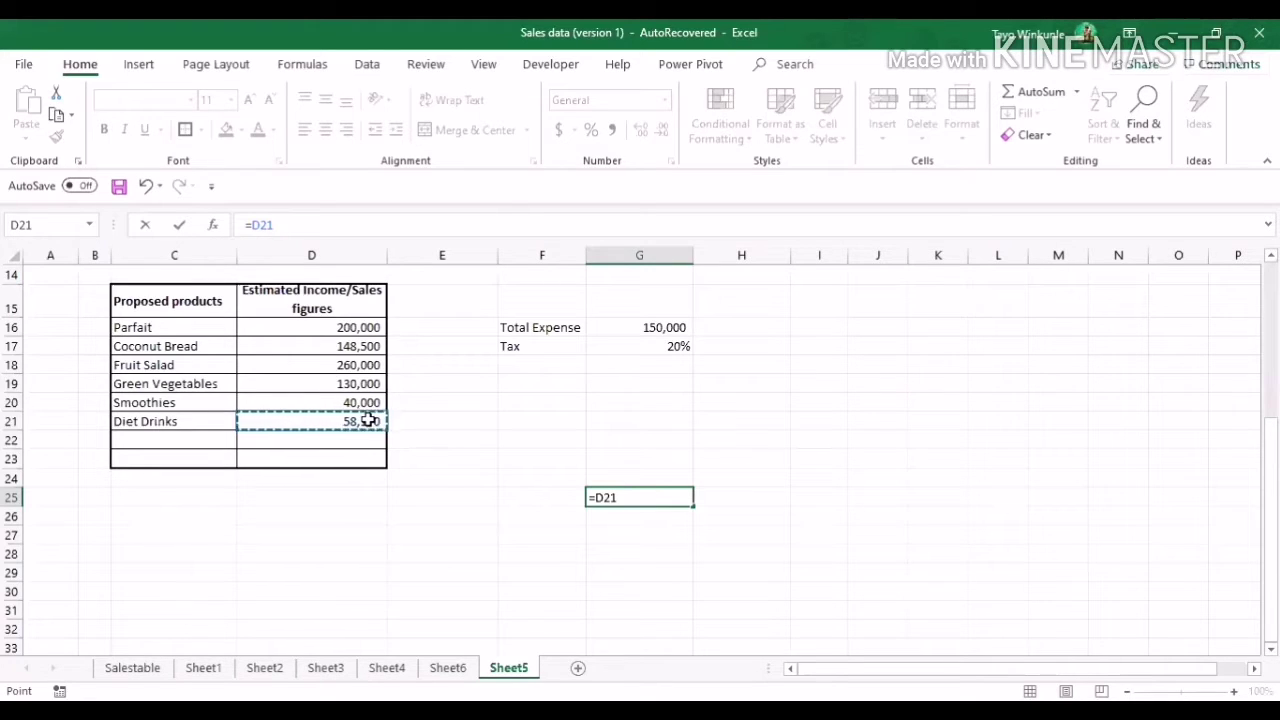
text(+)
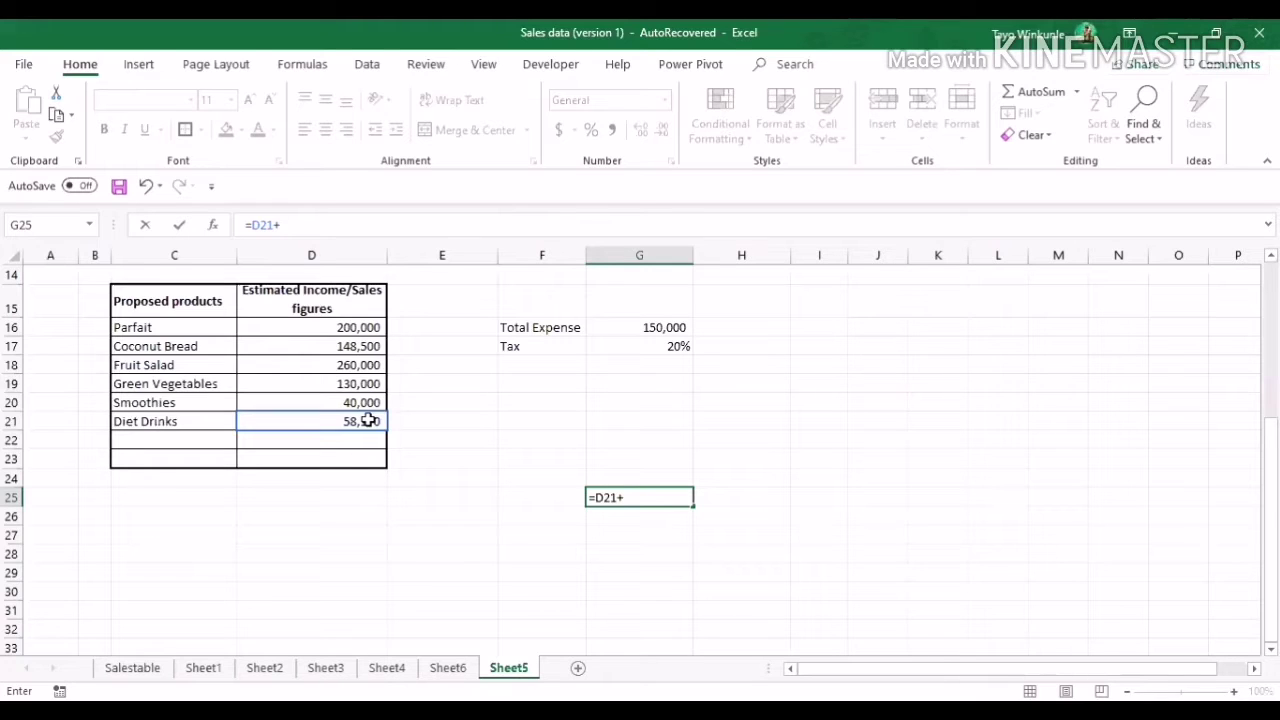
text(100)
key(BackSpace)
key(BackSpace)
key(BackSpace)
key(BackSpace)
key(BackSpace)
key(BackSpace)
key(BackSpace)
key(BackSpace)
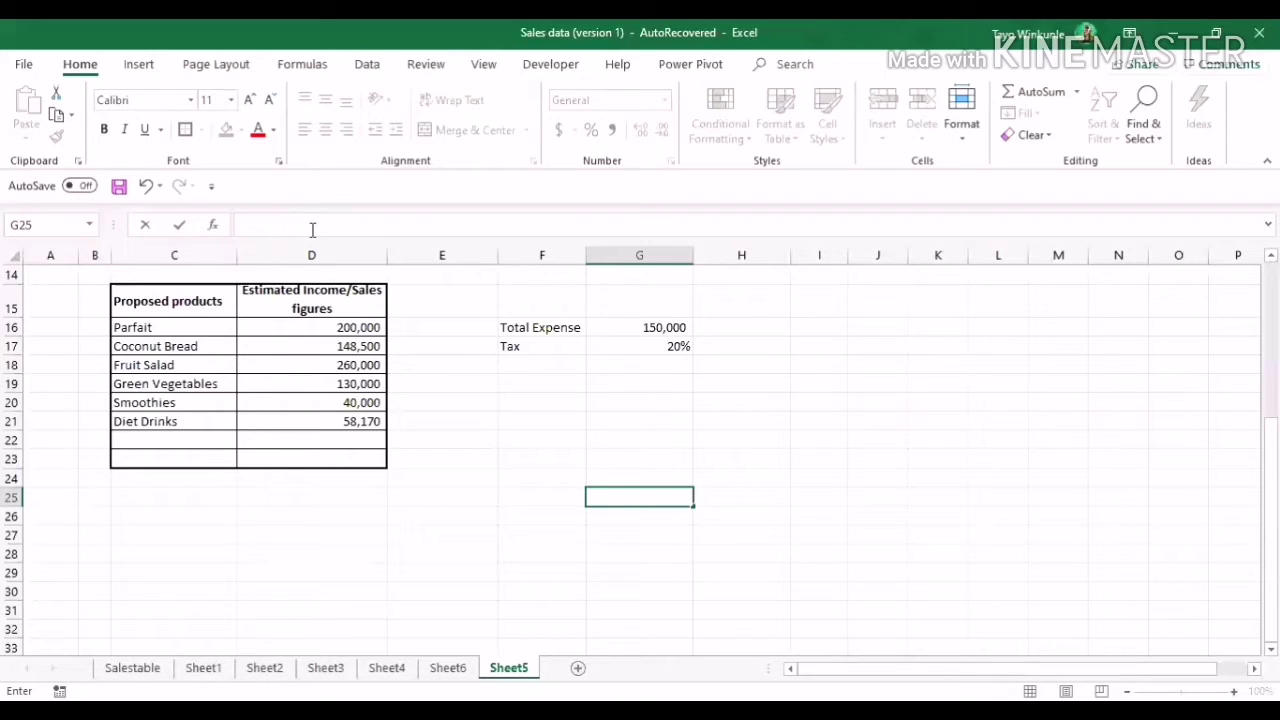
Enter the labels BODMAS in cell G24 and PEMDAS in cell G25.
click(614, 468)
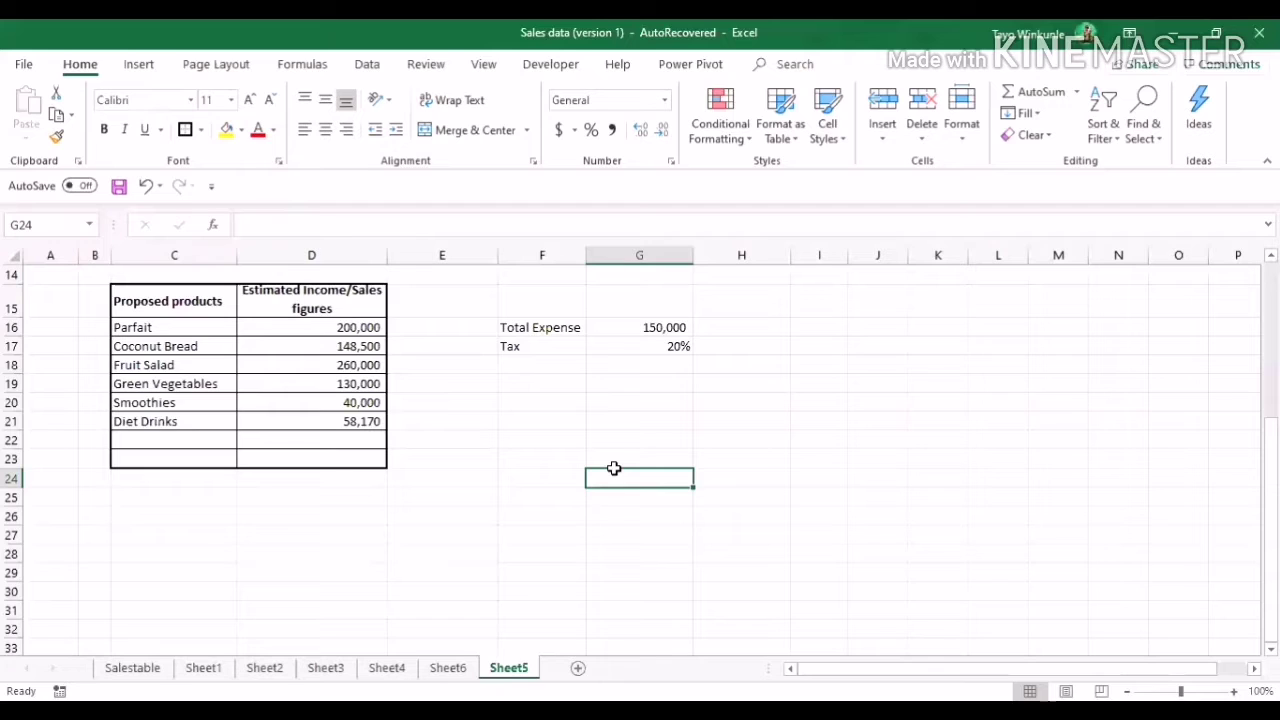
text(BODMAS)
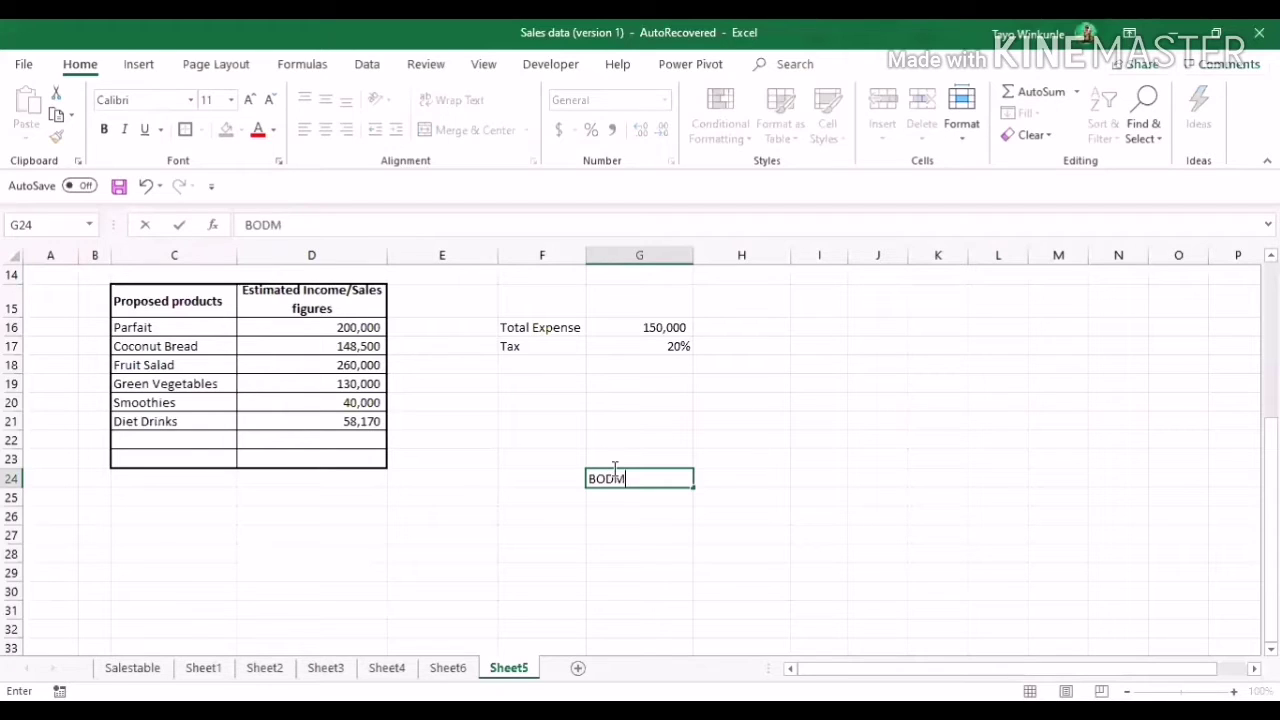
click(679, 504)
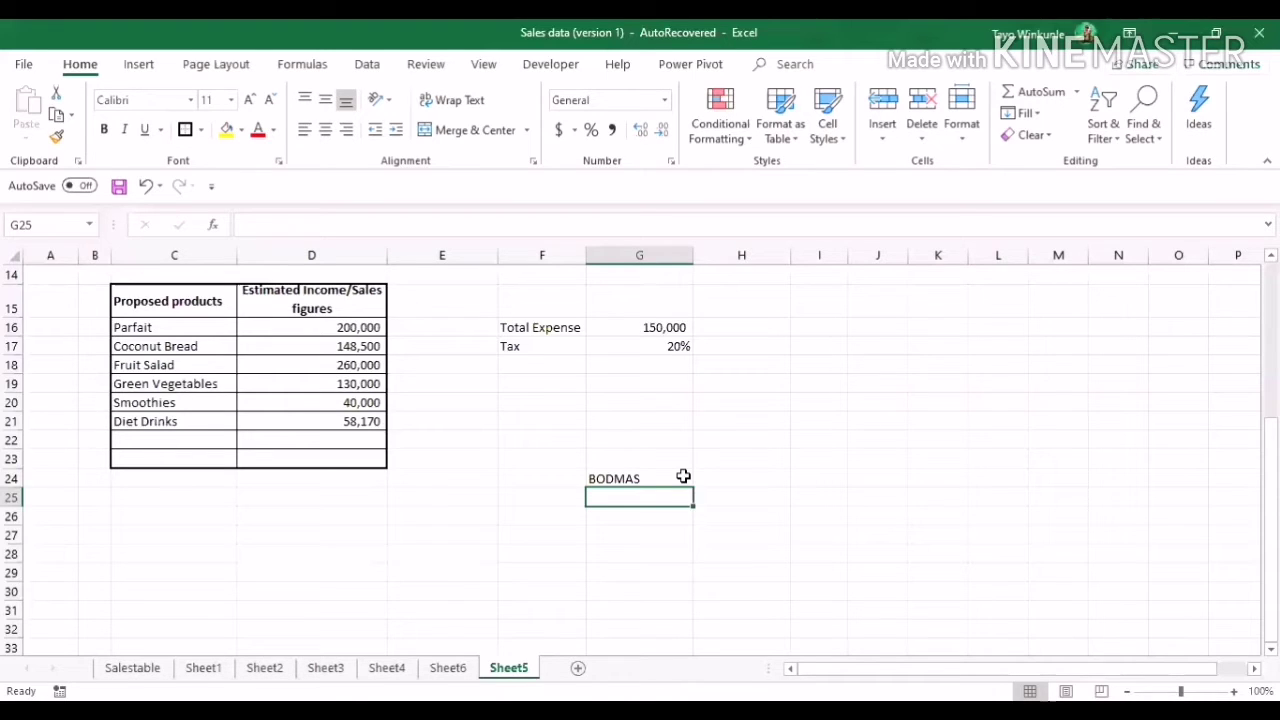
text(PEM)
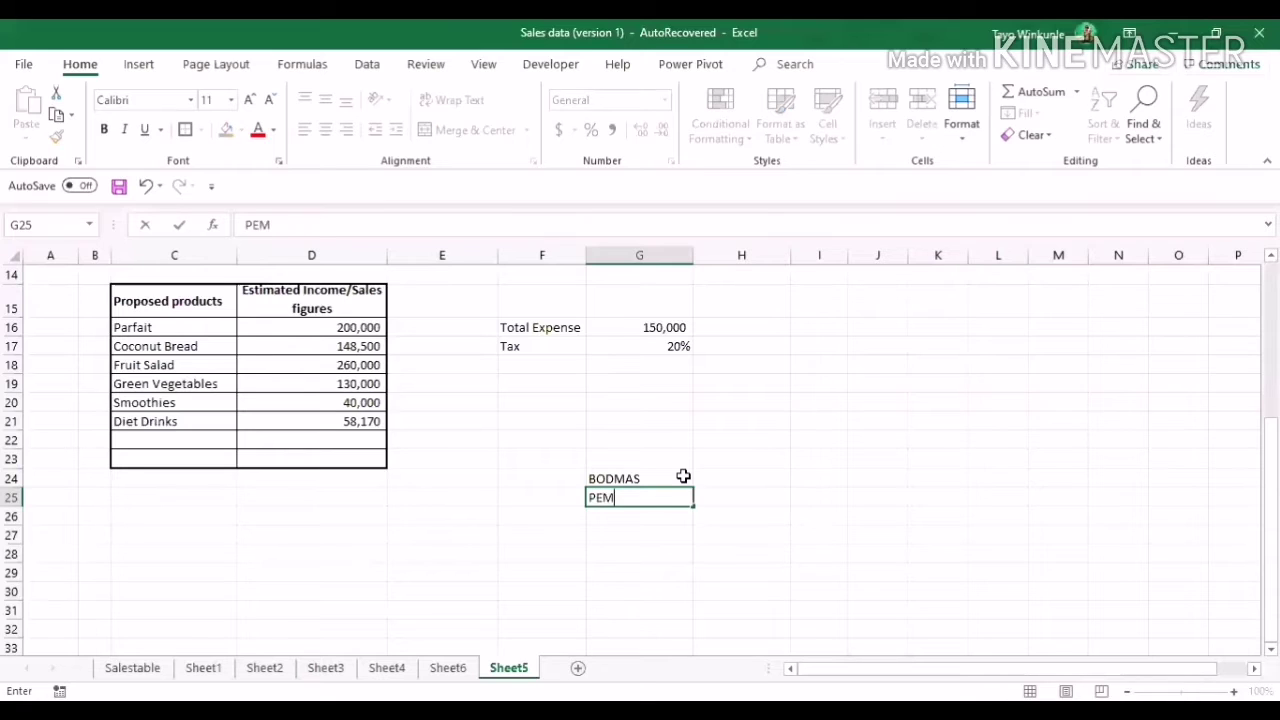
text(DAS)
click(670, 476)
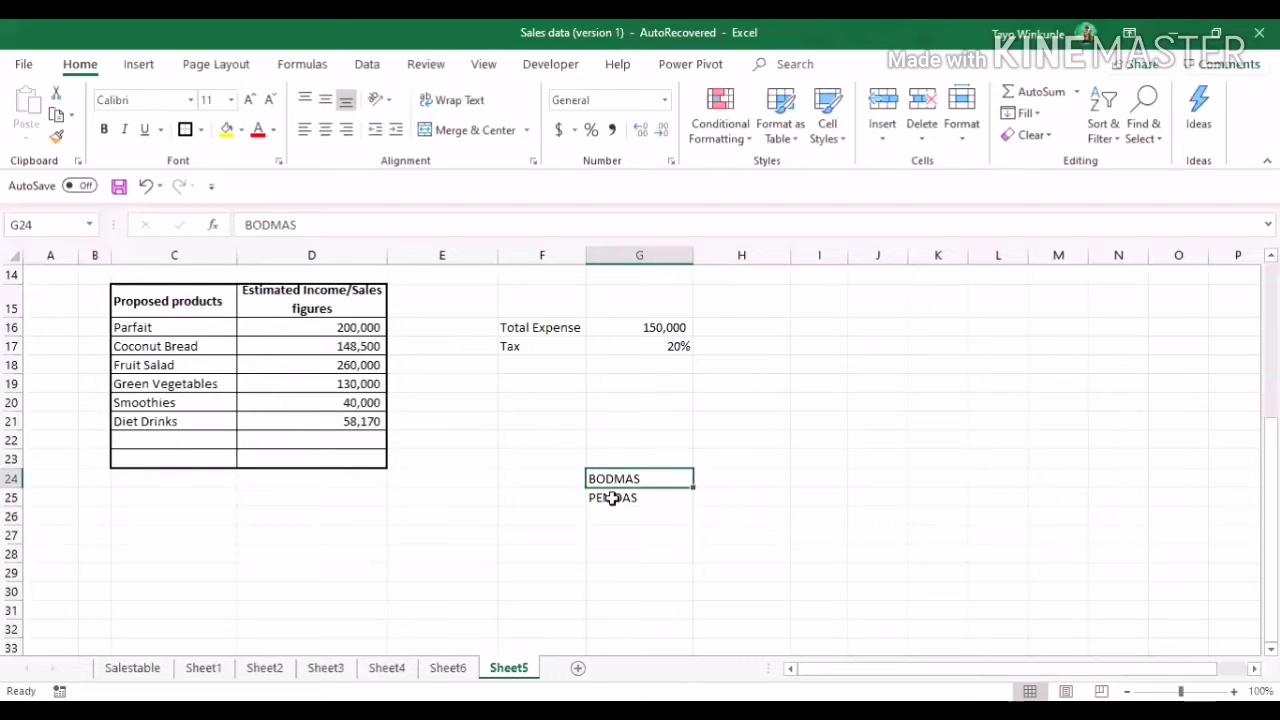
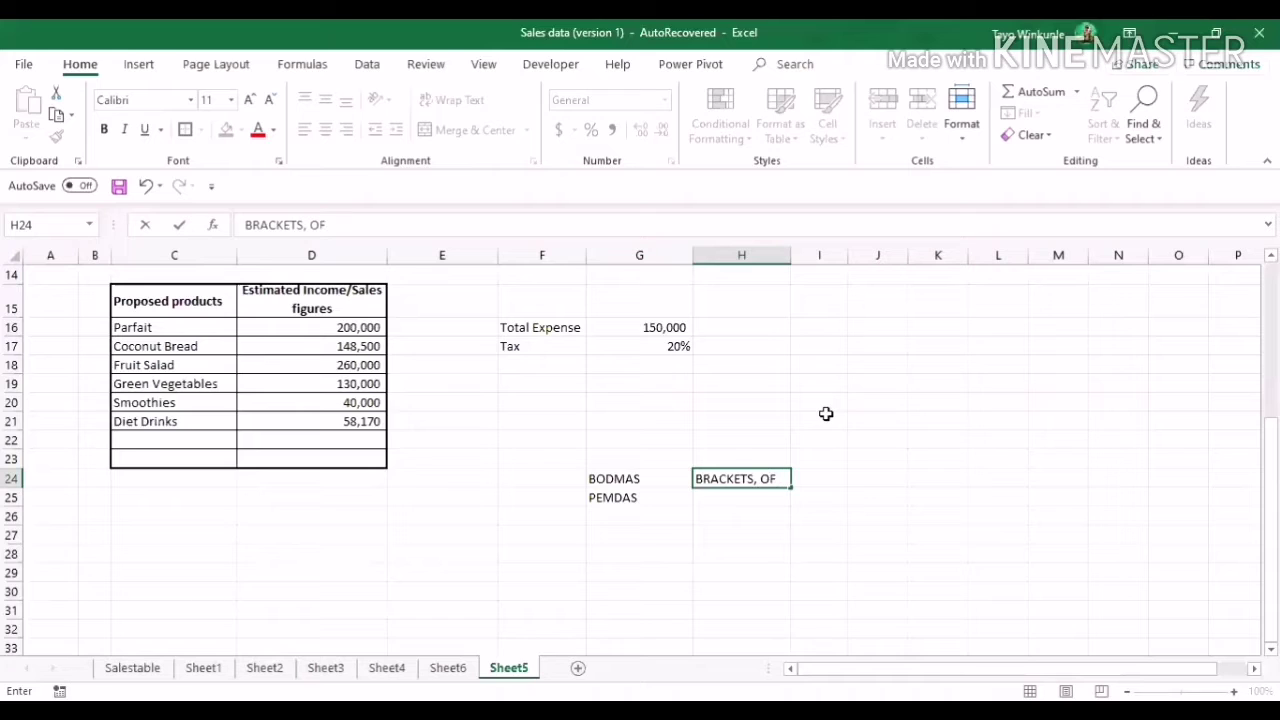
Complete the BODMAS explanation in cell H24 as "BRACKETS, OF, DIVISION,MULTIPLICATION,ADDITION, SUBTRACTION".
text(, DIVISION,)
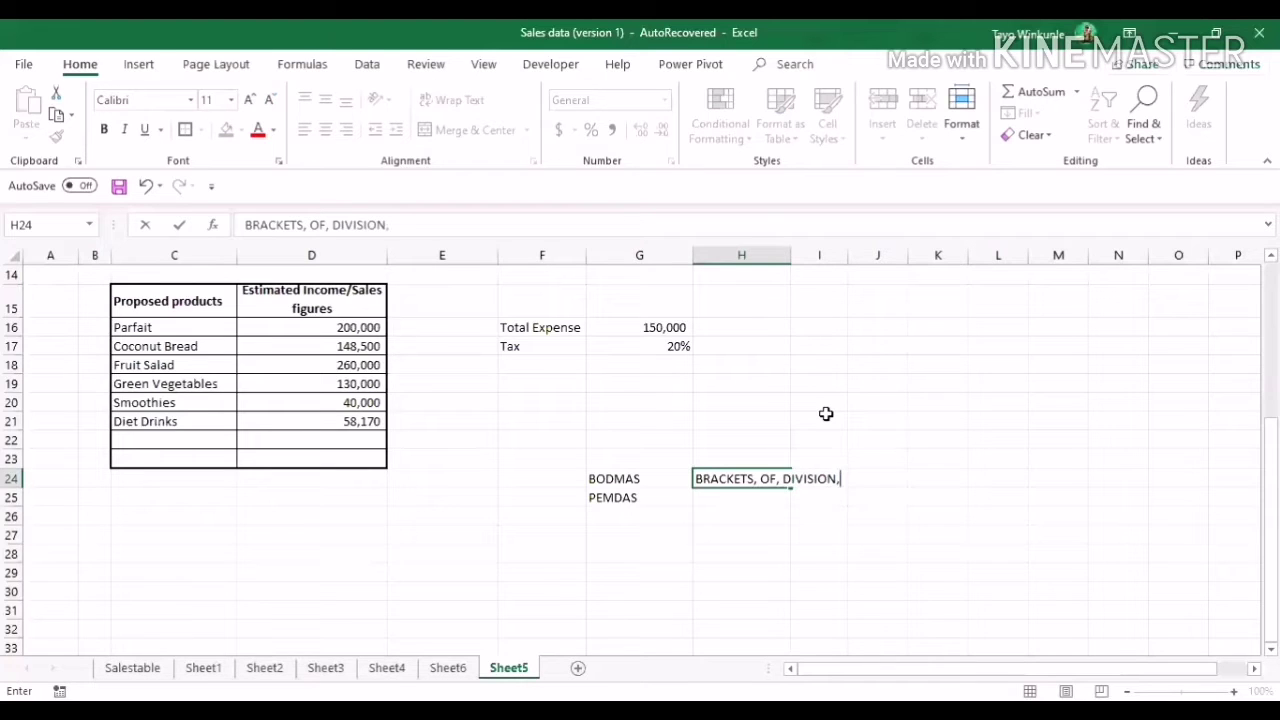
text(MULTIPLICATIO)
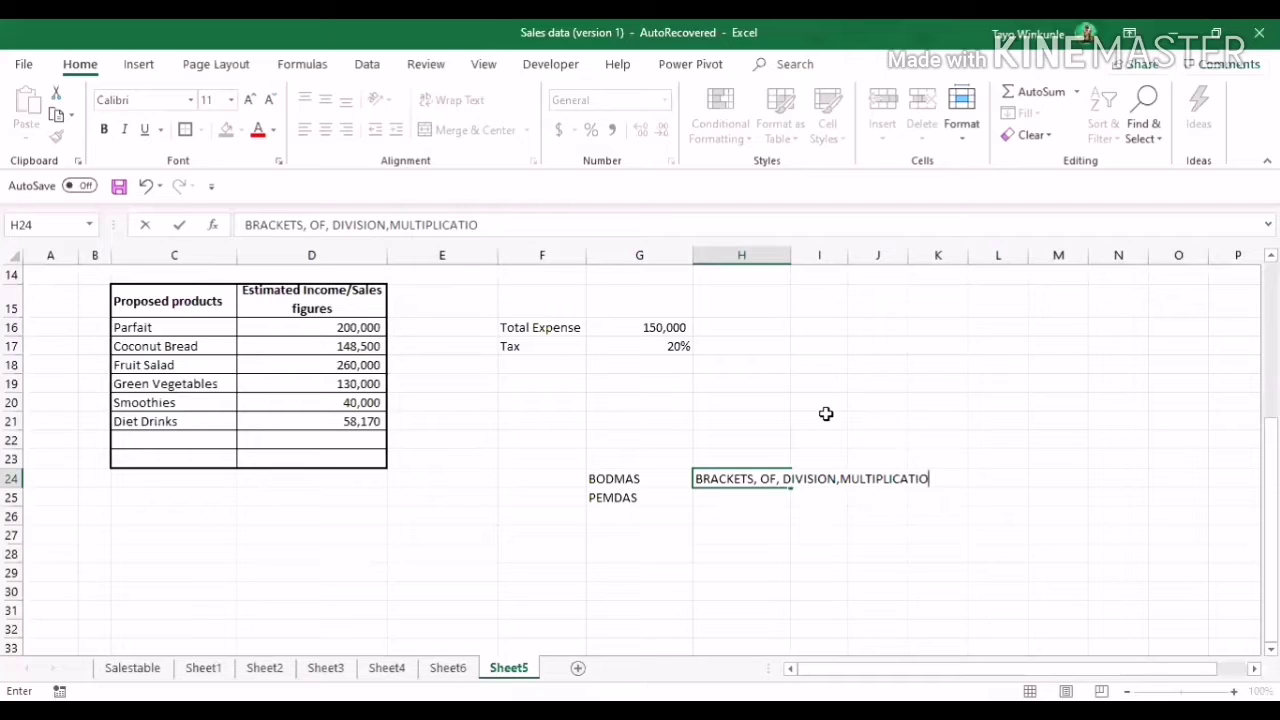
text(N,ADDITION,)
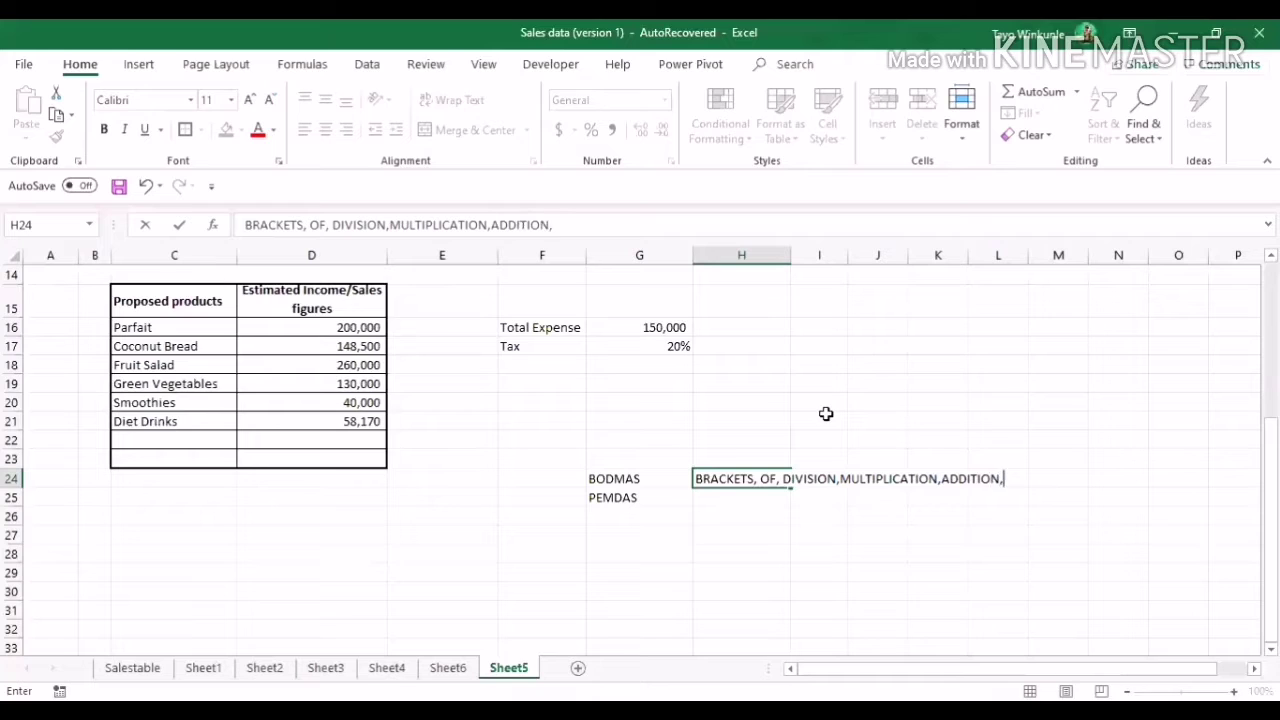
text( SUBTRACTION)
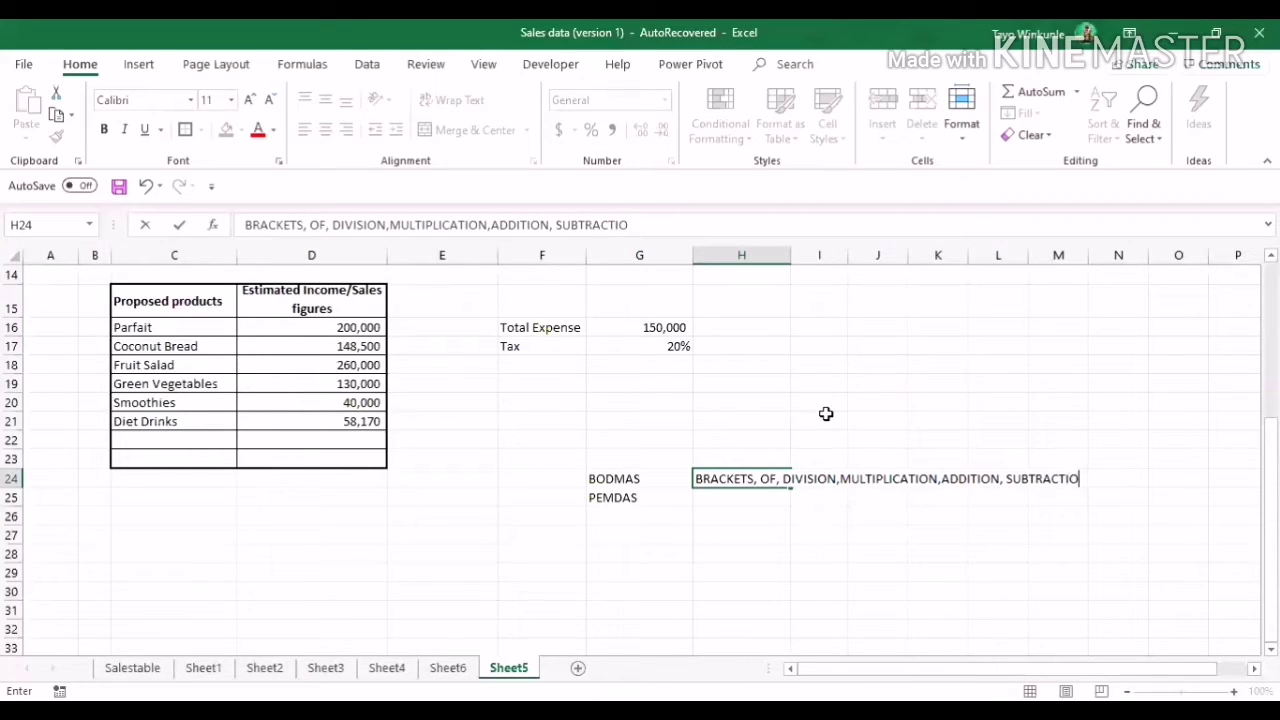
Enter the PEMDAS explanation in cell H25 as "PARENTHESIS,EXPONENTIAL,MULTIPLICATION, DIVI,ADD, SUBT".
click(737, 501)
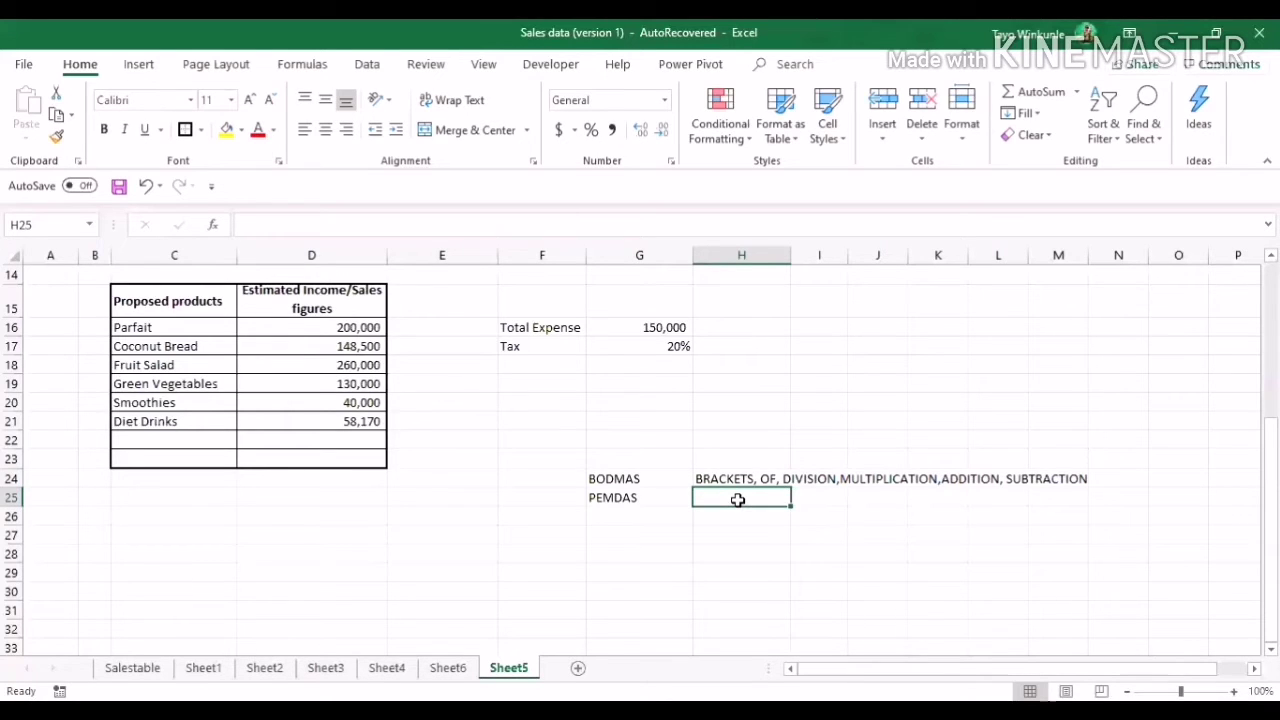
text(P)
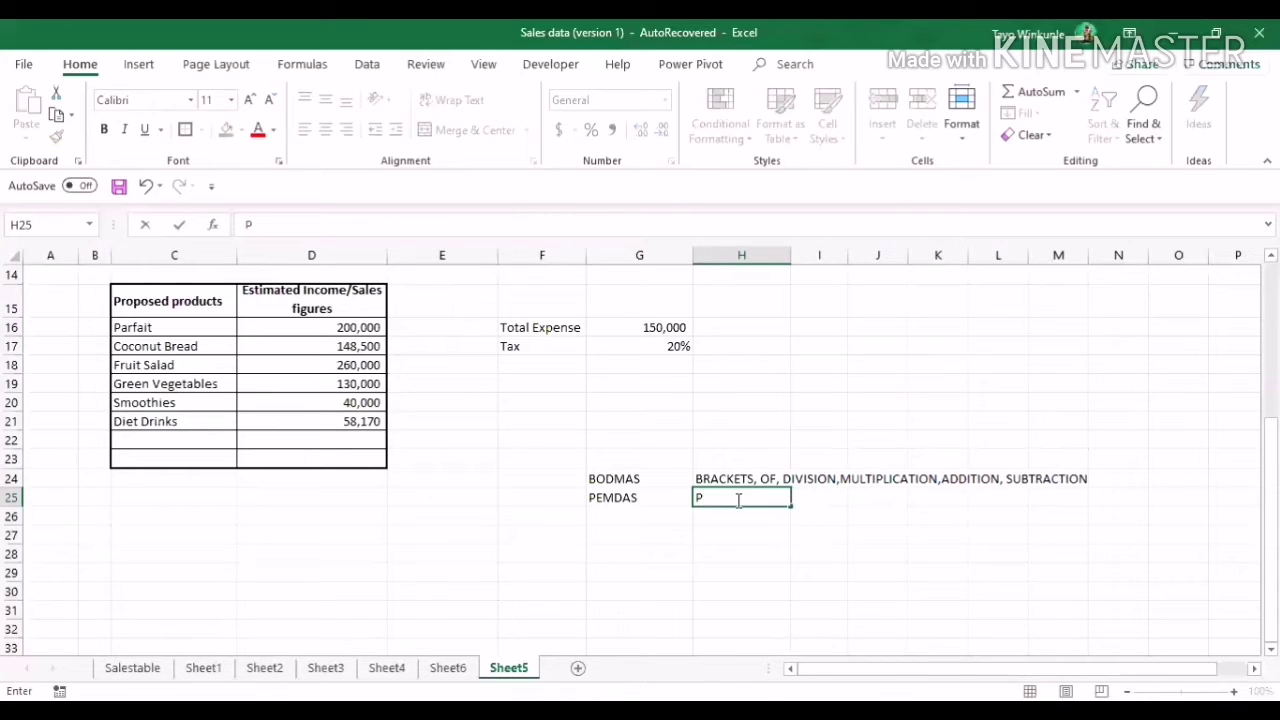
text(ARENTHESID)
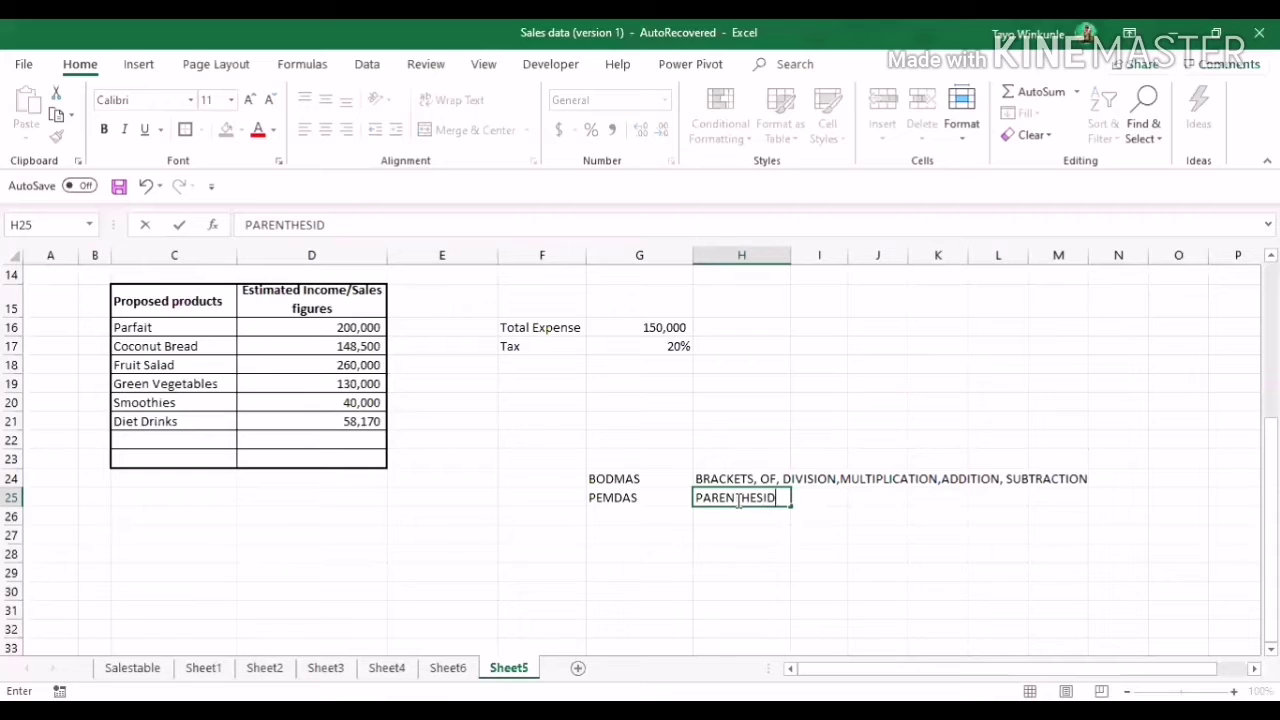
key(BackSpace)
text(S,EXPON)
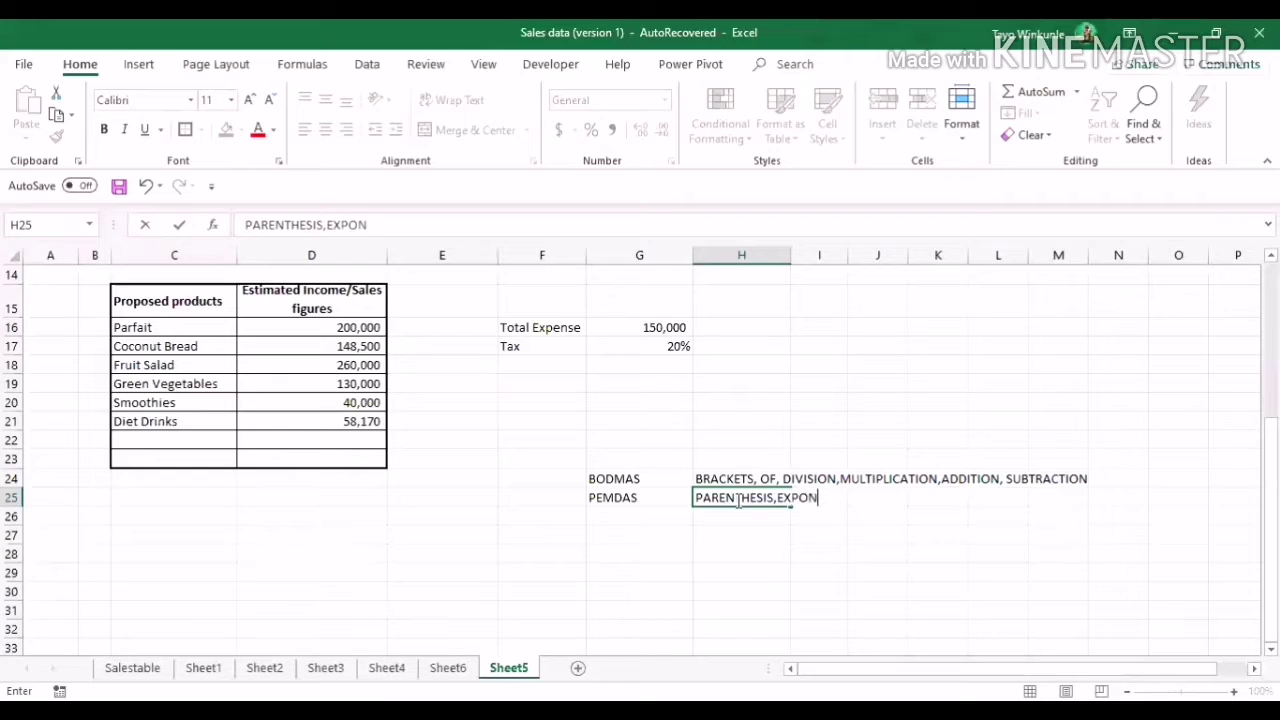
text(ENTIAL,M)
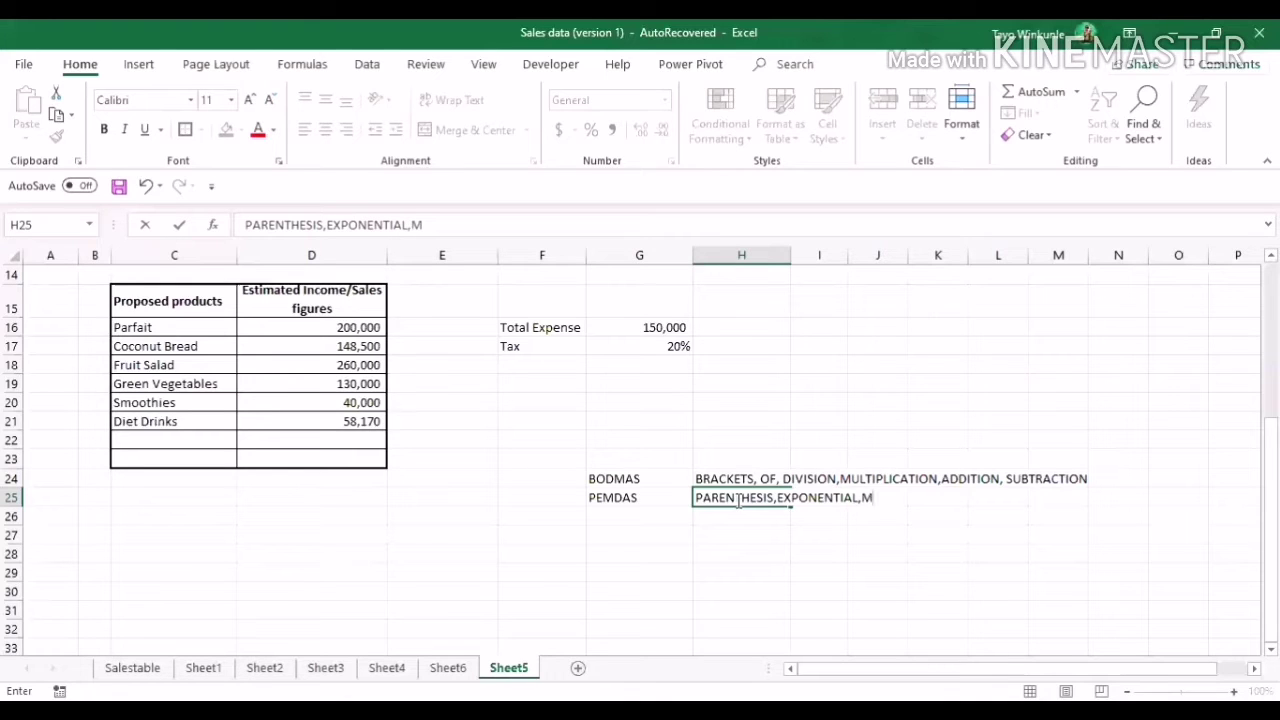
text(ULTIPLICATION)
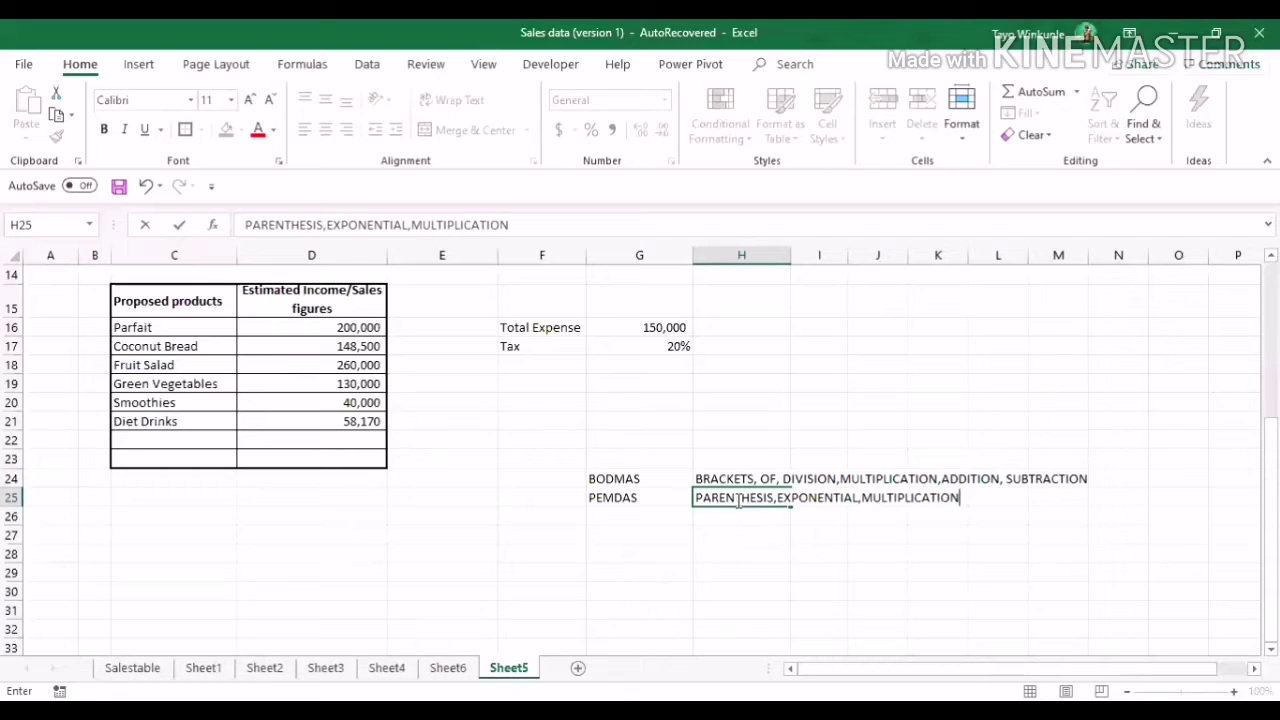
text(, DIVI,ADD)
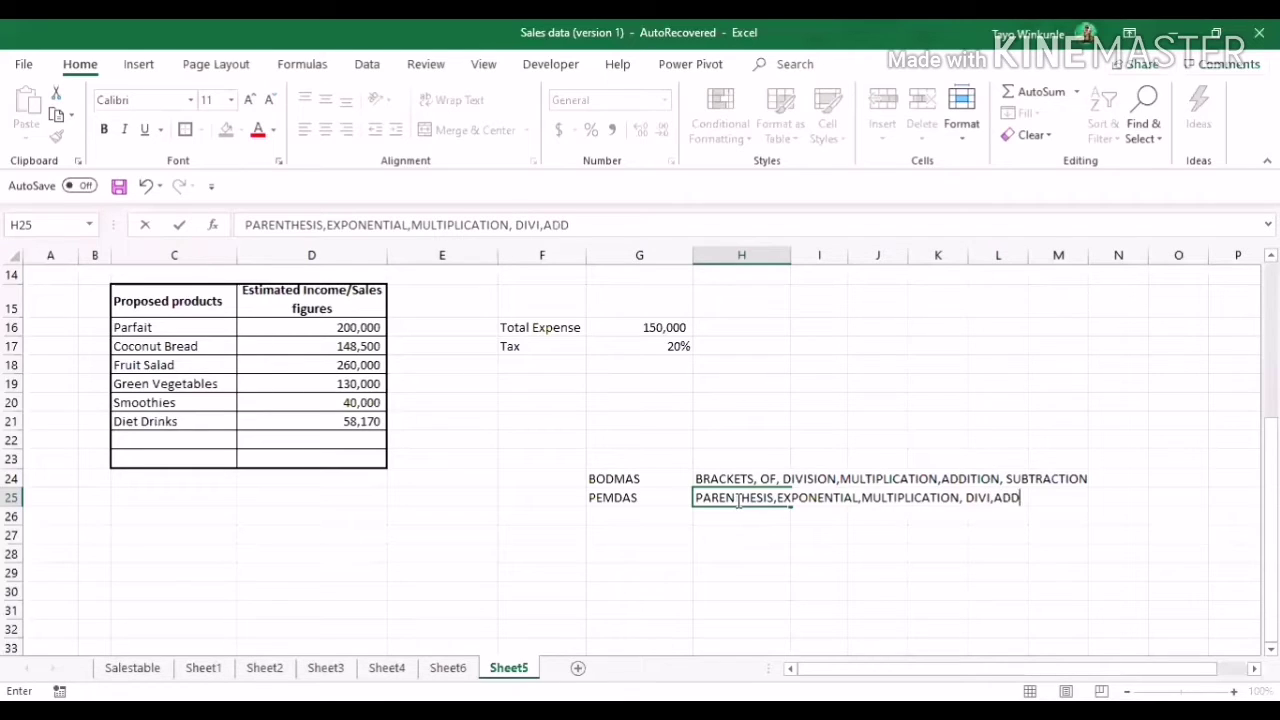
text(, SUBT)
click(732, 523)
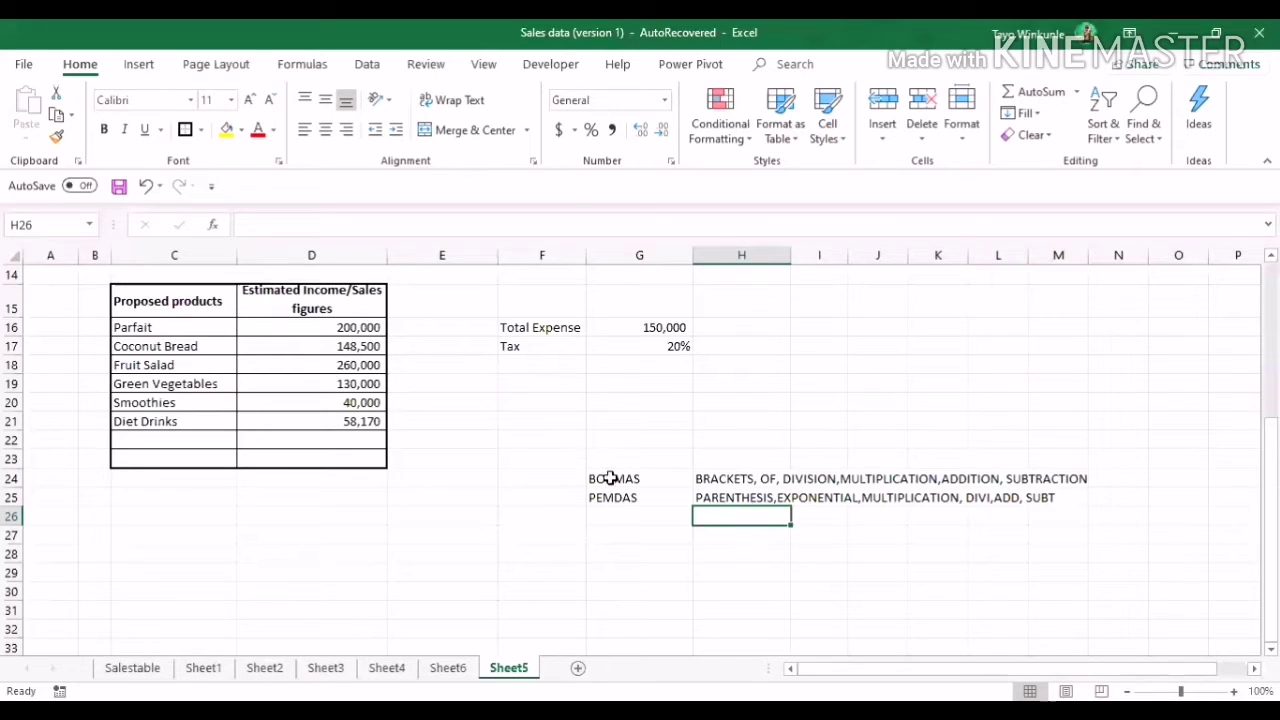
Enter the formula =D20+D21+100 in cell G22, adding the Smoothies and Diet Drinks figures and a constant, and reselect the cell to review it.
click(612, 434)
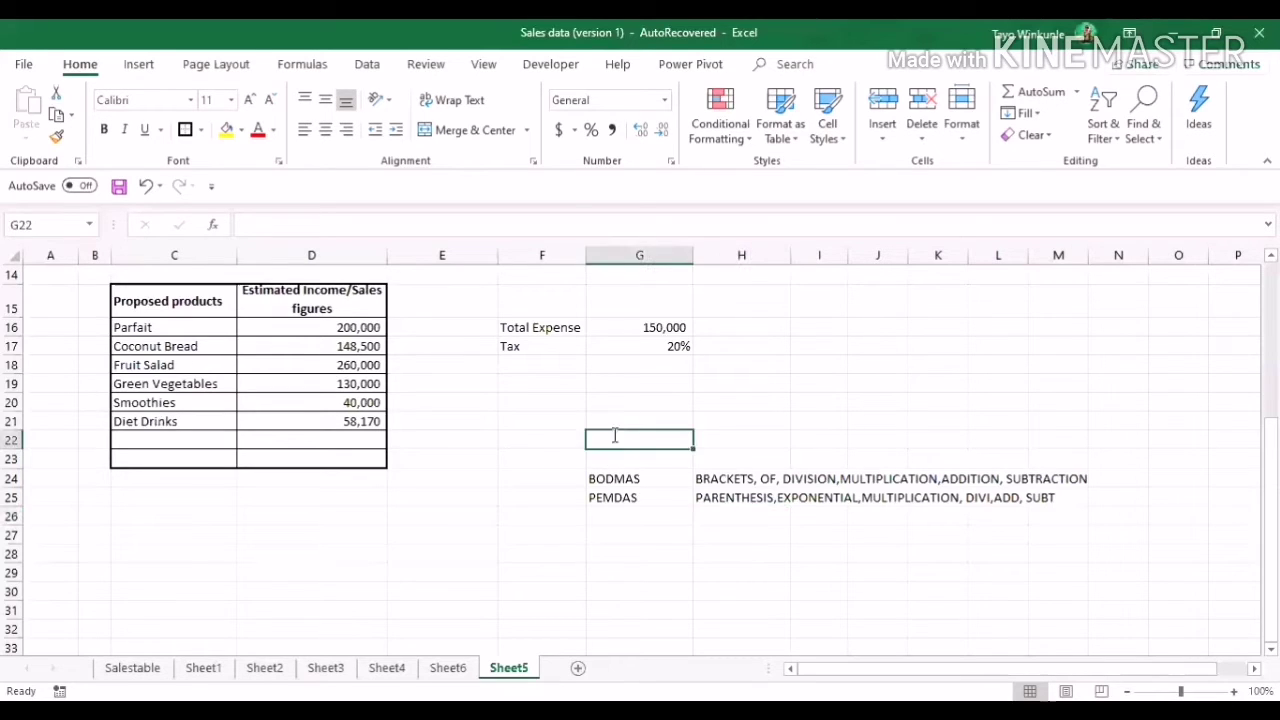
text(=)
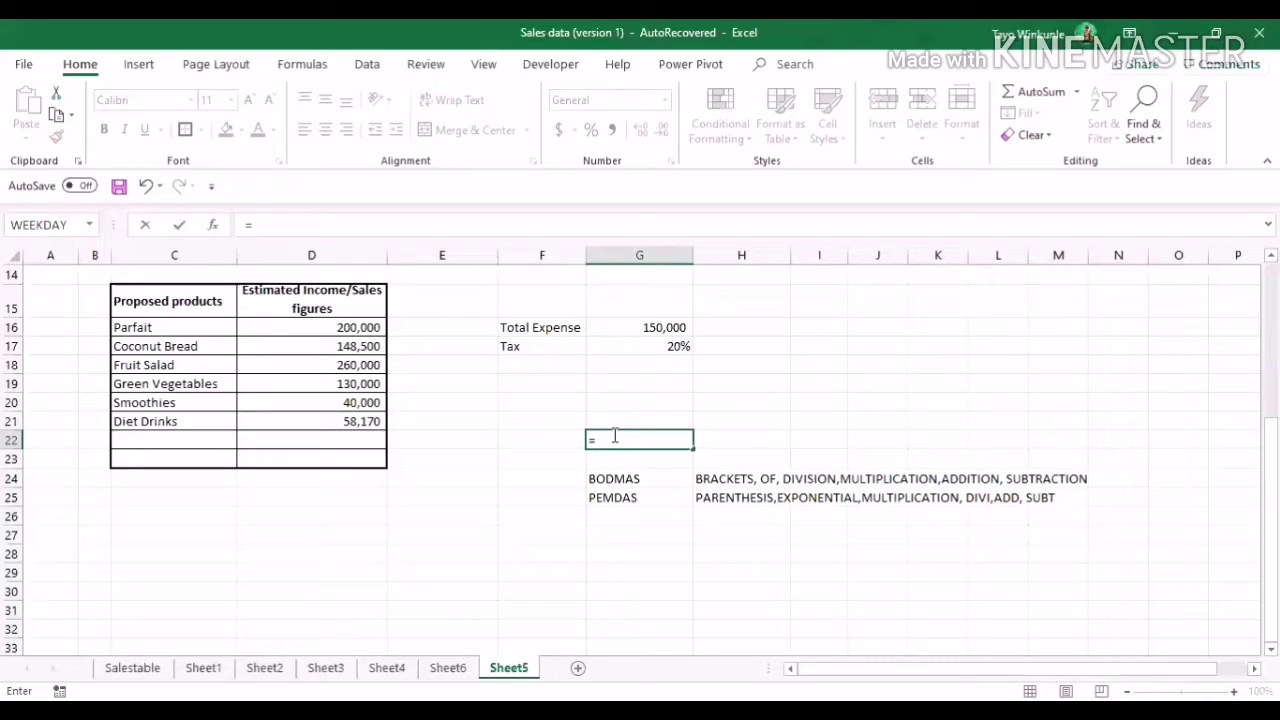
click(349, 403)
text(+)
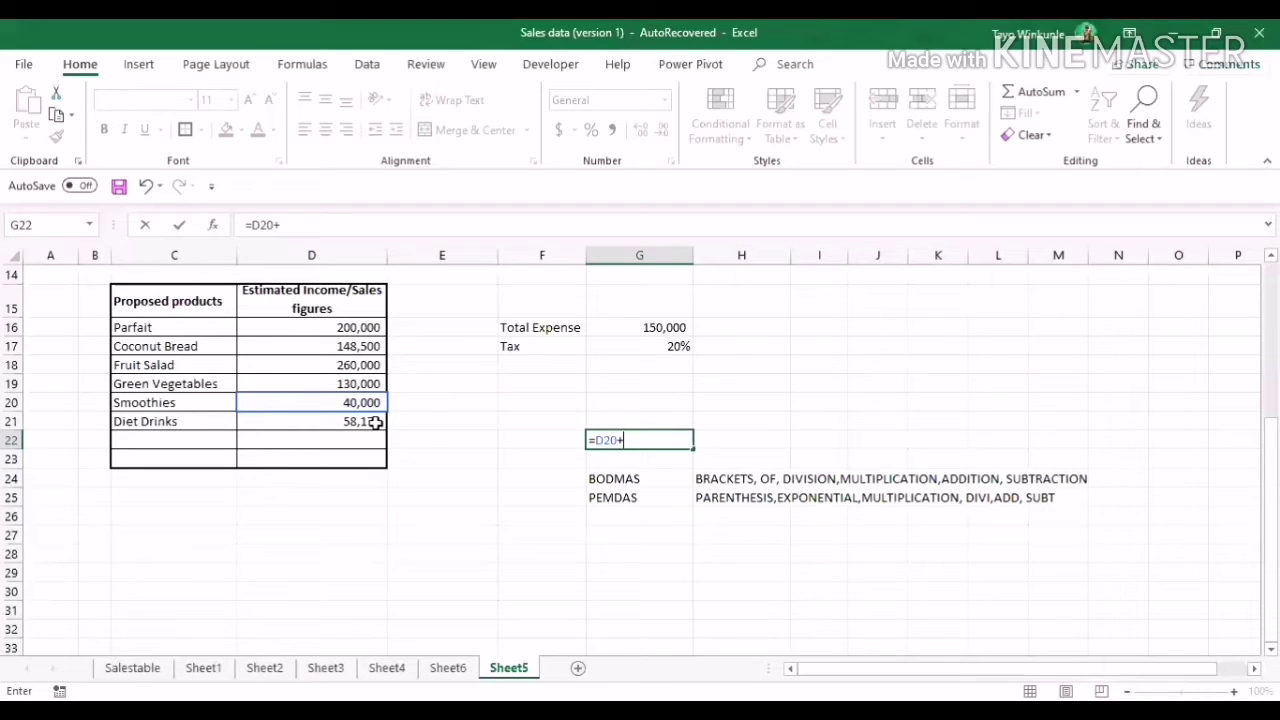
click(376, 421)
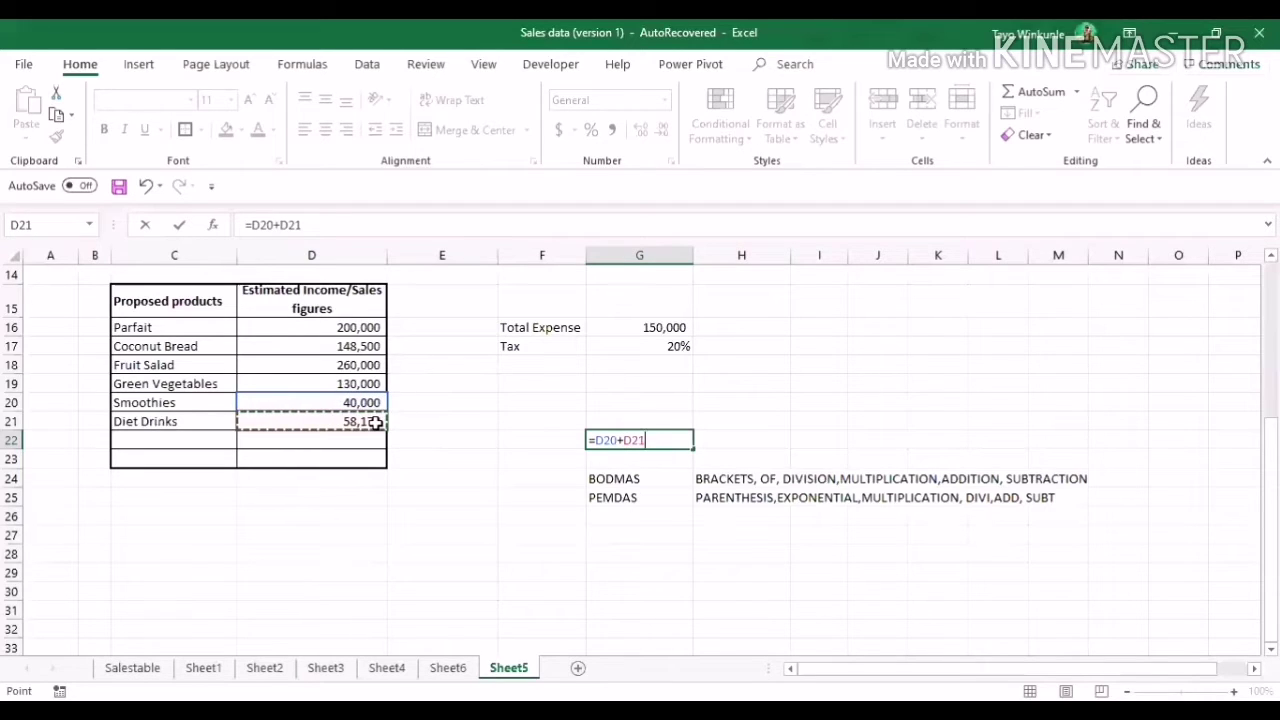
text(+100)
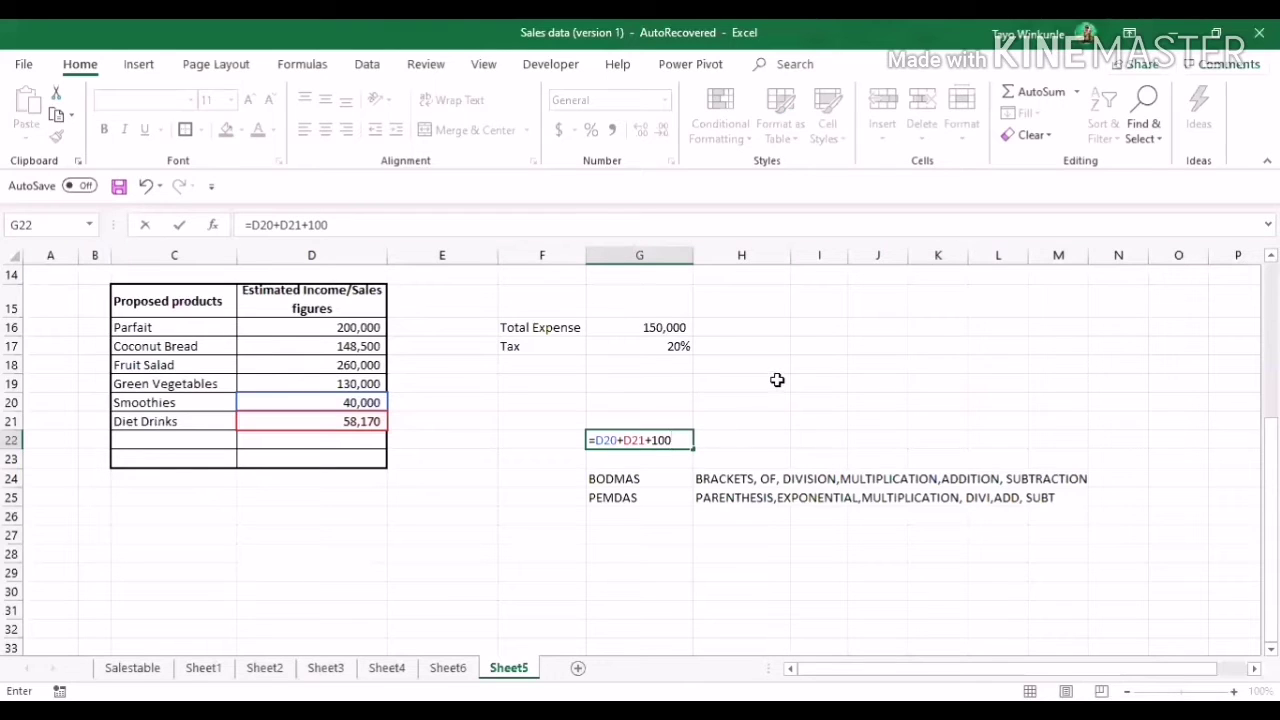
key(Return)
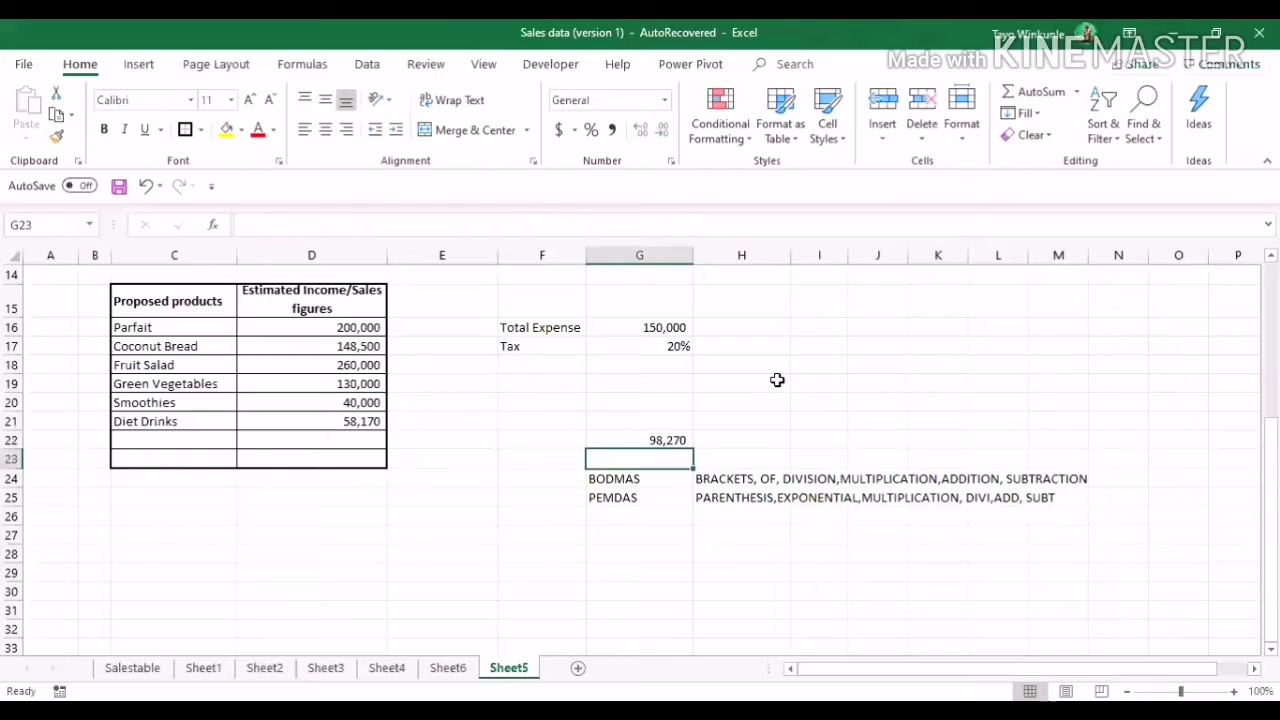
click(672, 436)
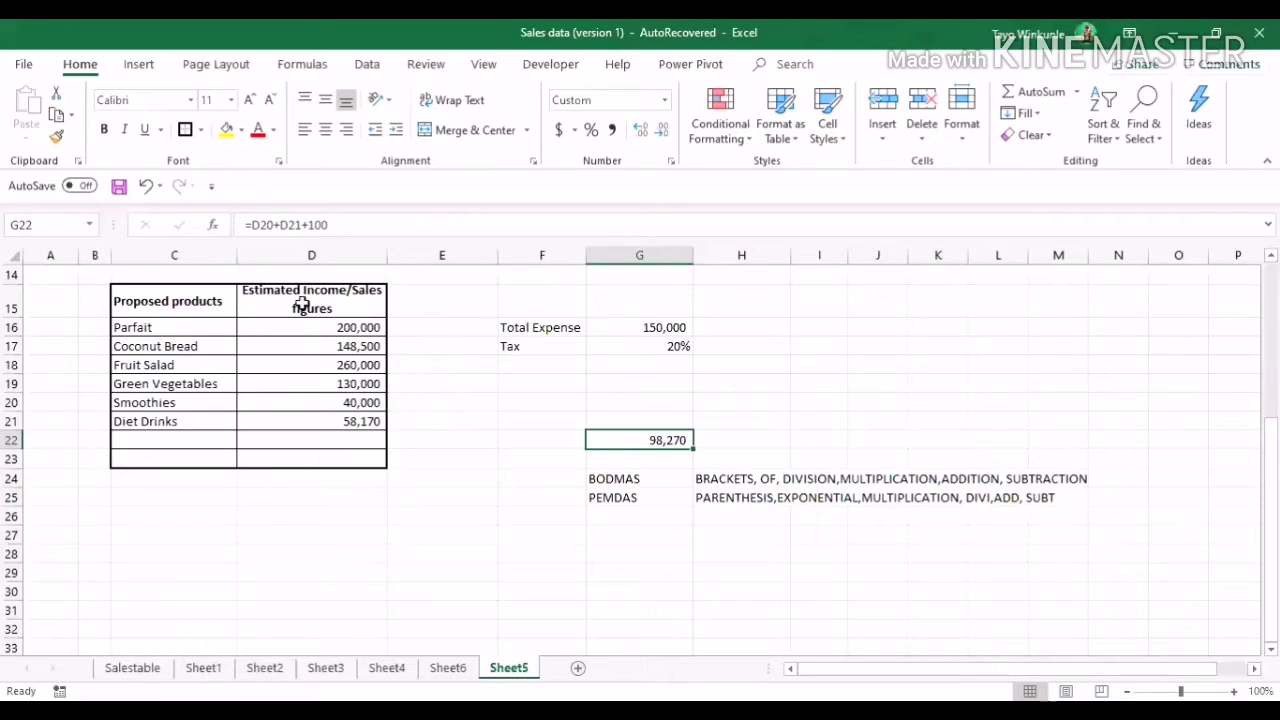
Examine the proposed product names in column C and their estimated sales figures in column D.
click(148, 327)
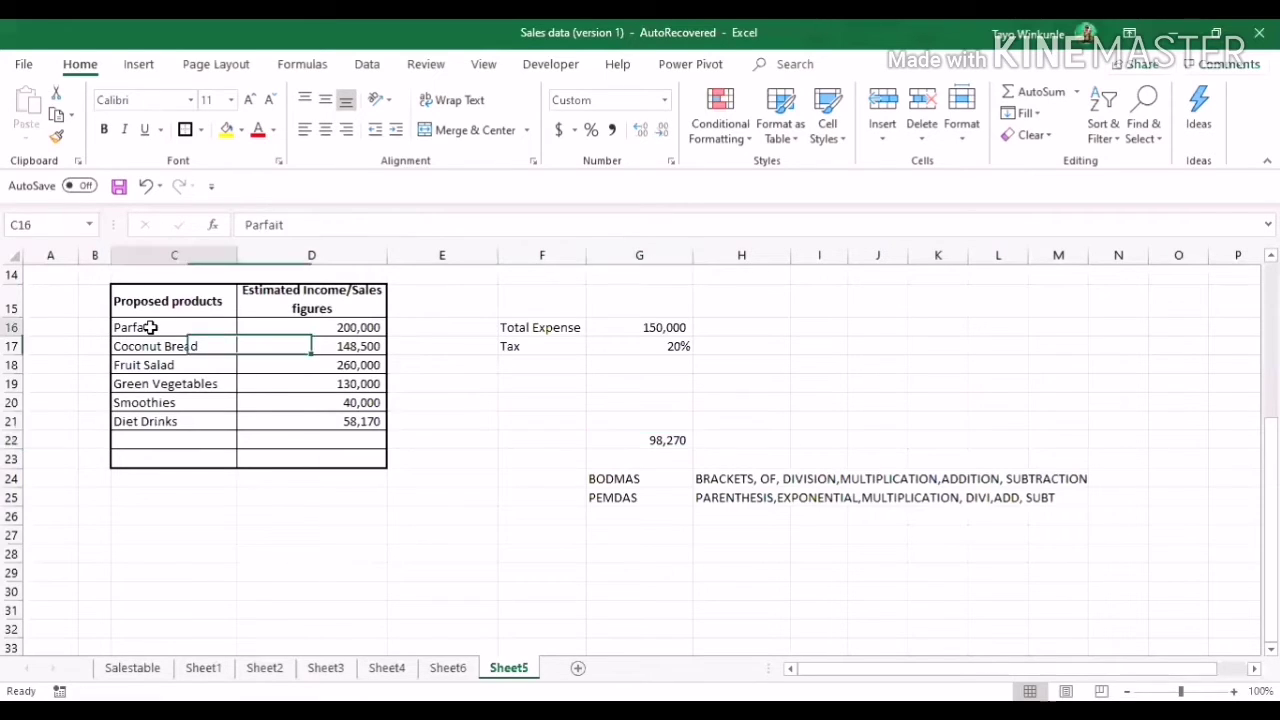
click(210, 364)
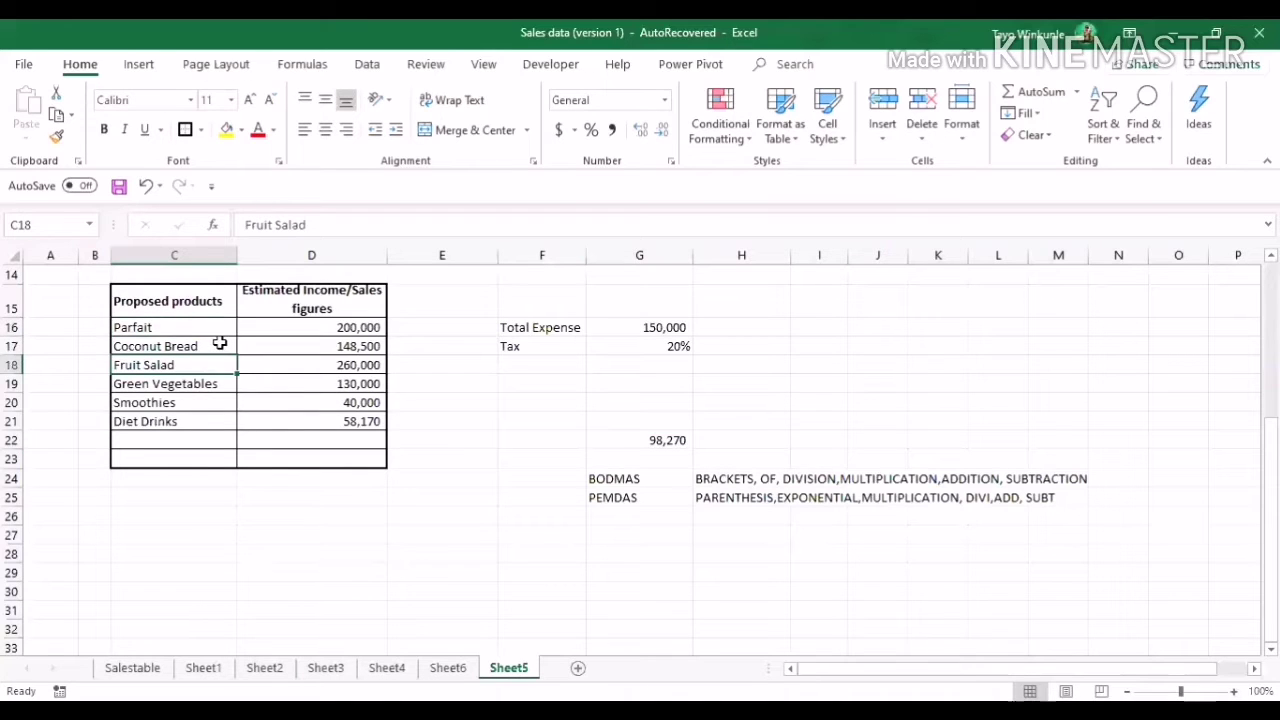
click(219, 343)
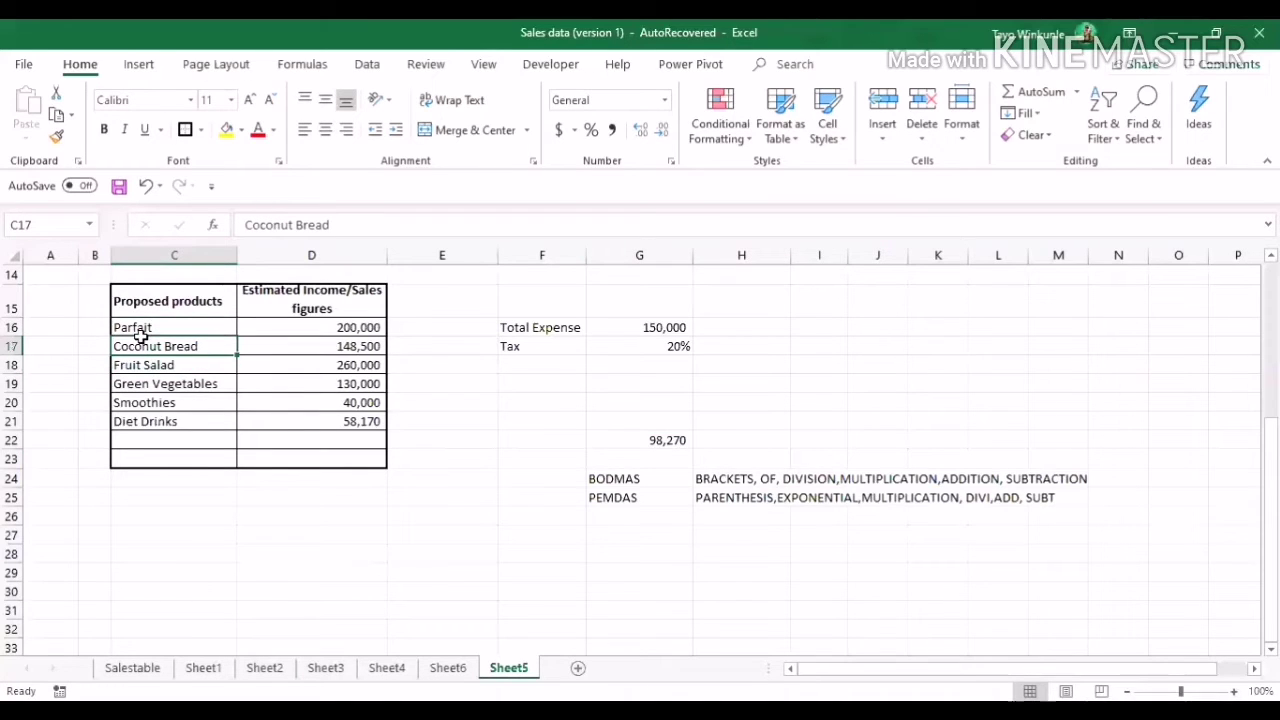
click(173, 368)
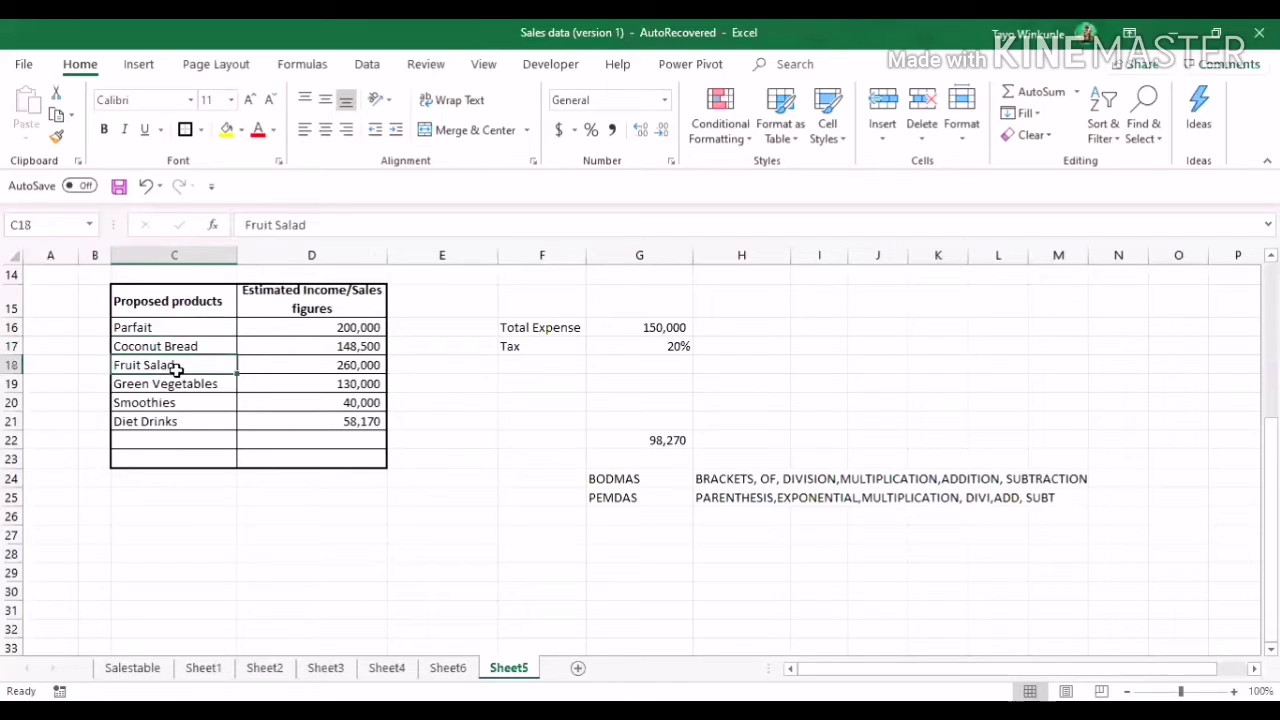
click(174, 396)
click(171, 423)
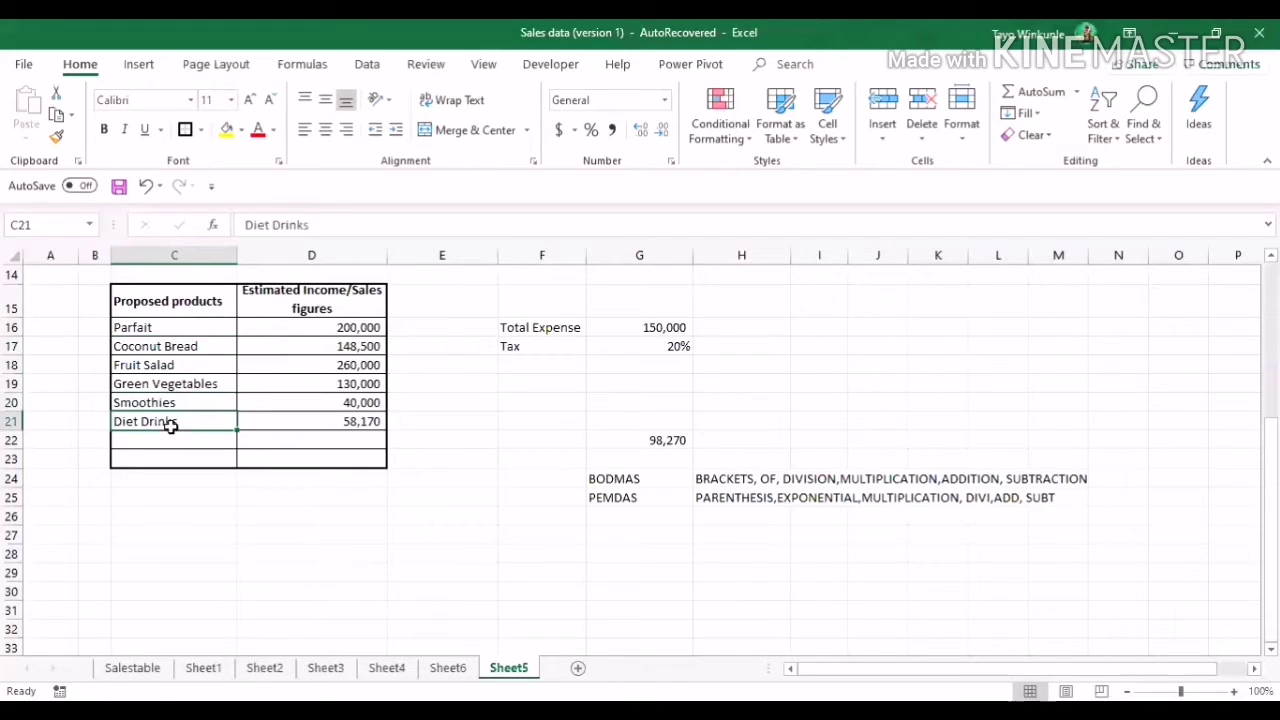
click(169, 343)
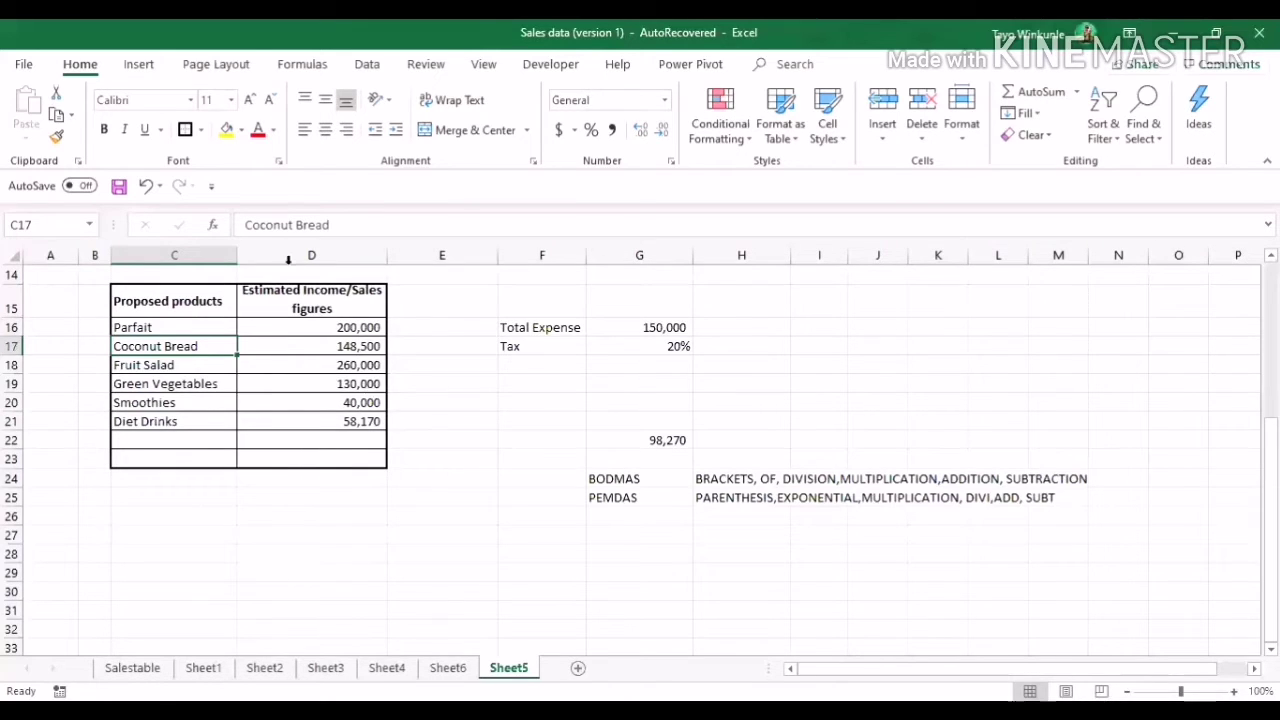
click(338, 327)
click(346, 360)
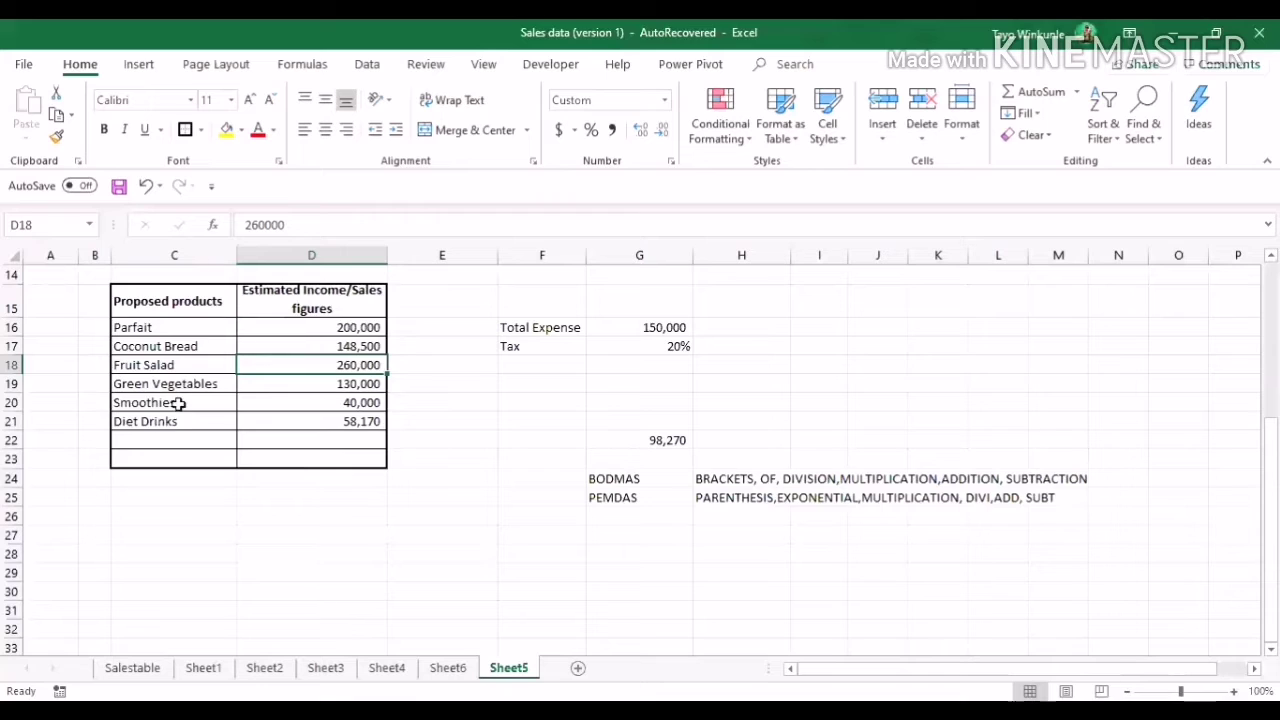
Enter the label "Total Income" in cell C22 below the product list.
click(184, 441)
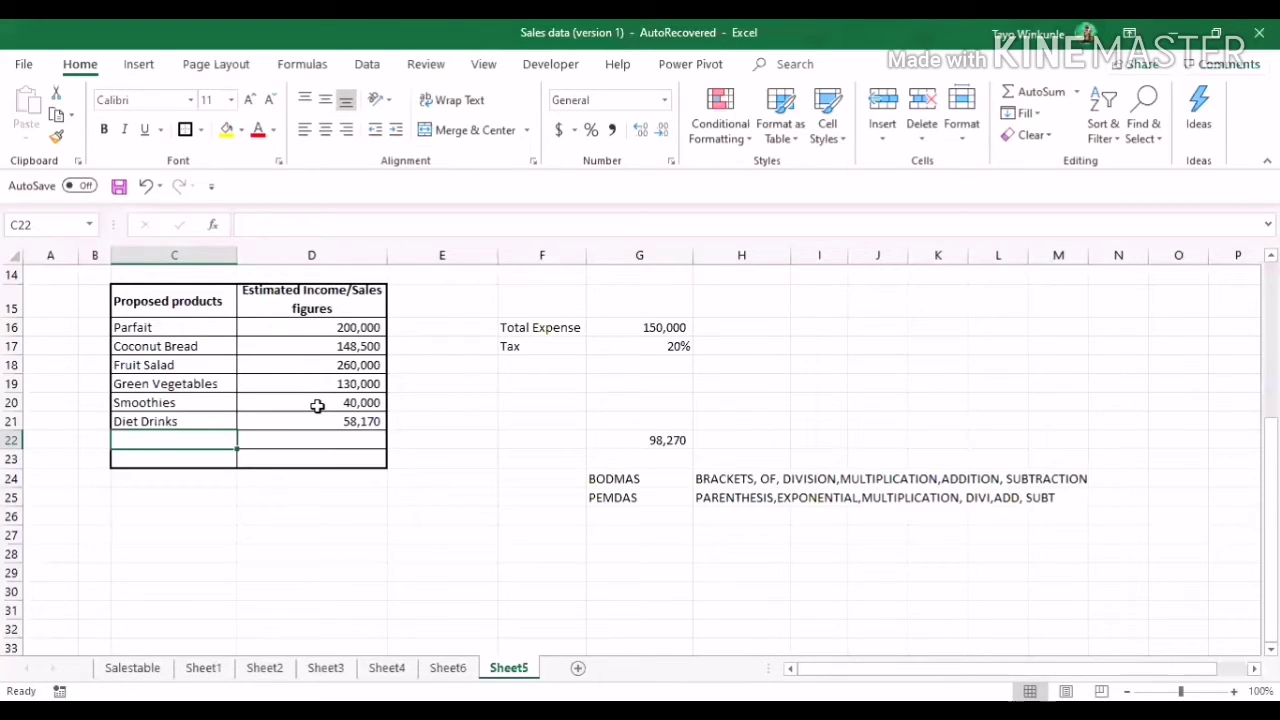
text(Total)
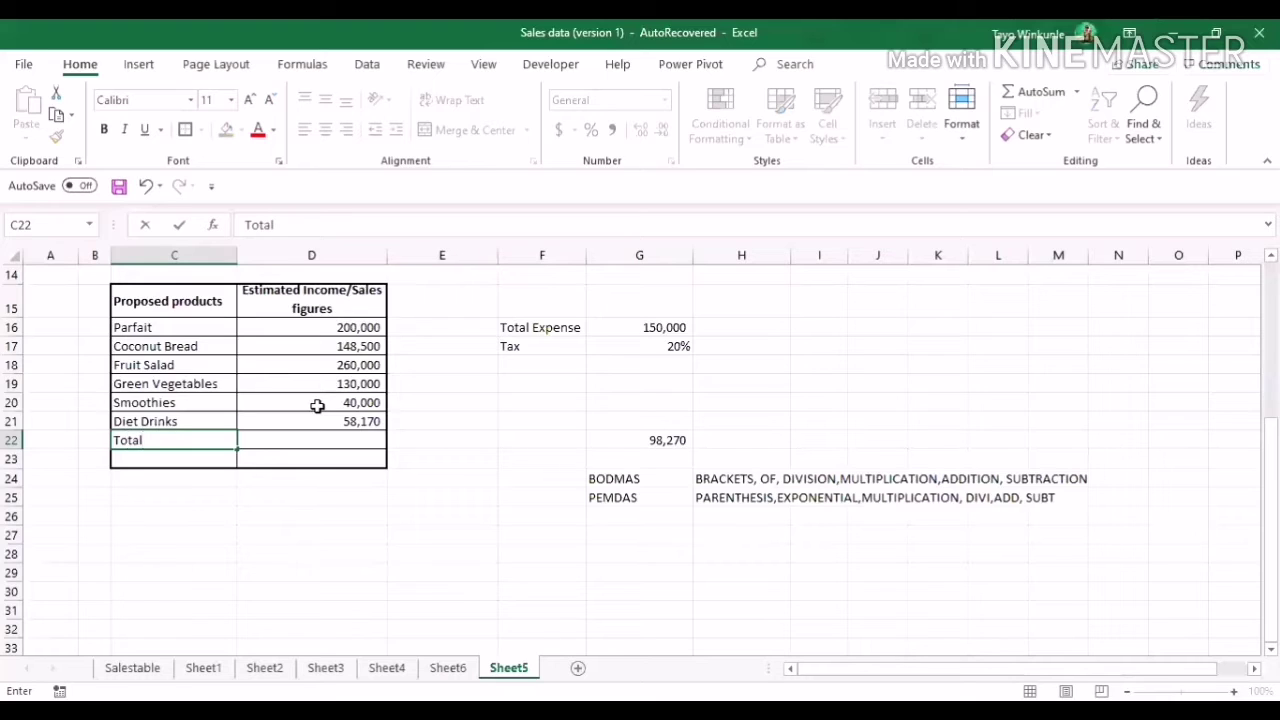
text(Incomde)
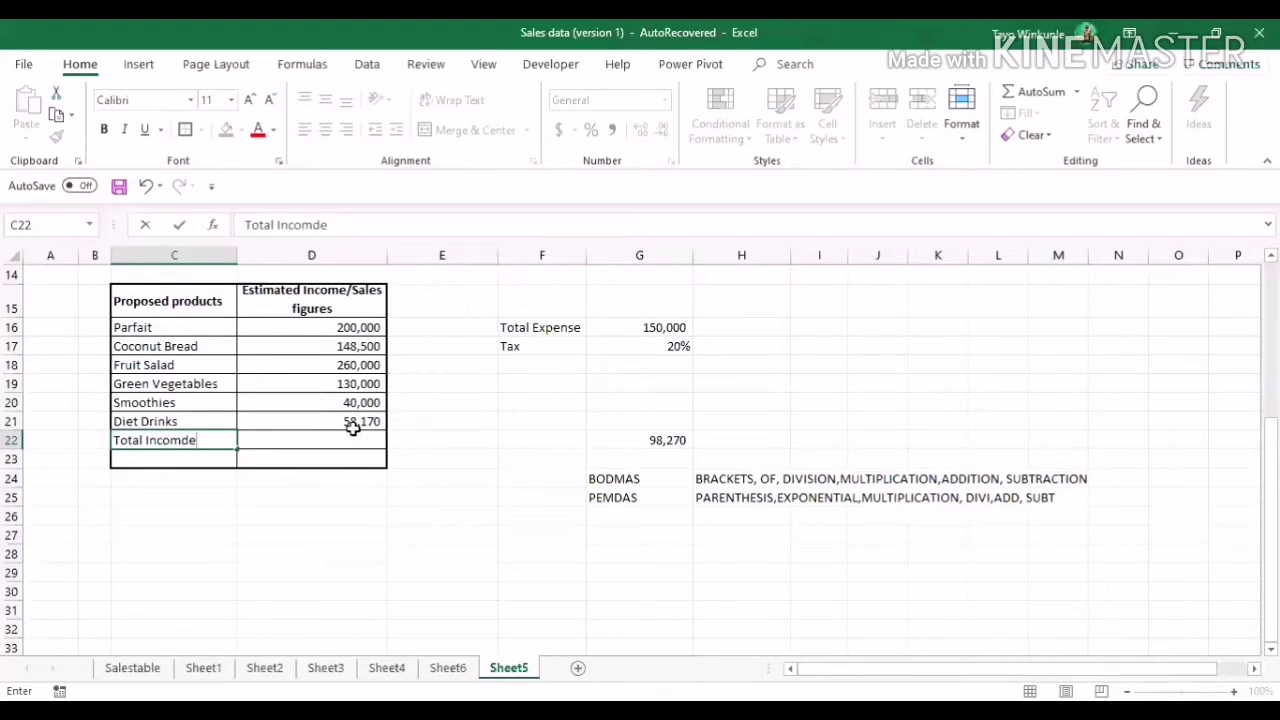
key(BackSpace)
key(BackSpace)
text(e)
Build the Total Income formula =D16+D17+D18+D19+D20+D21 in cell D22 by picking each product's sales figure.
click(373, 437)
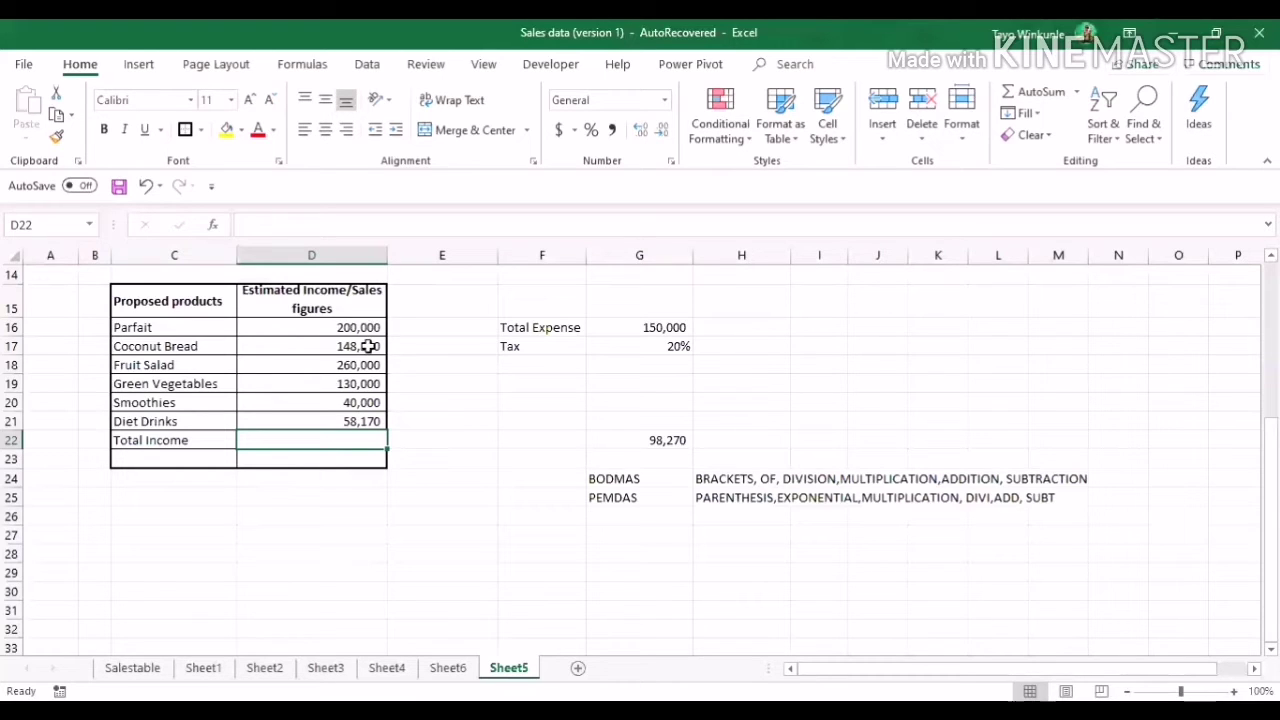
text(=)
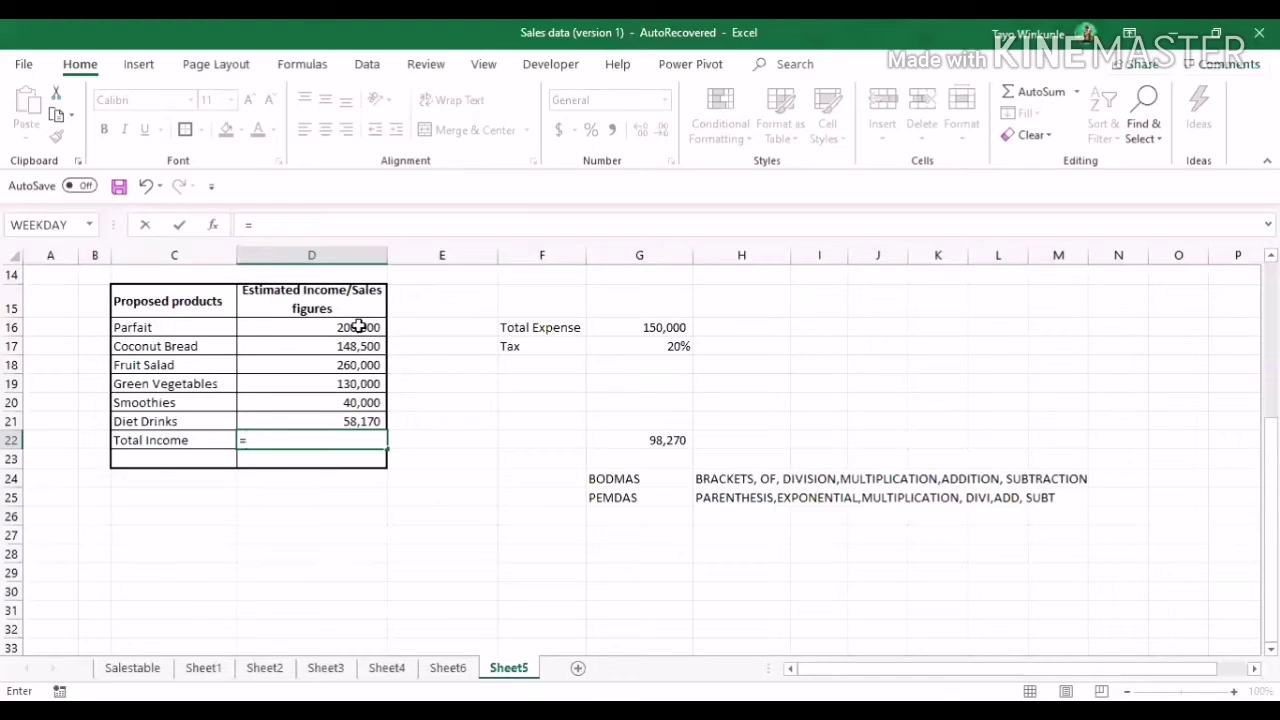
click(358, 327)
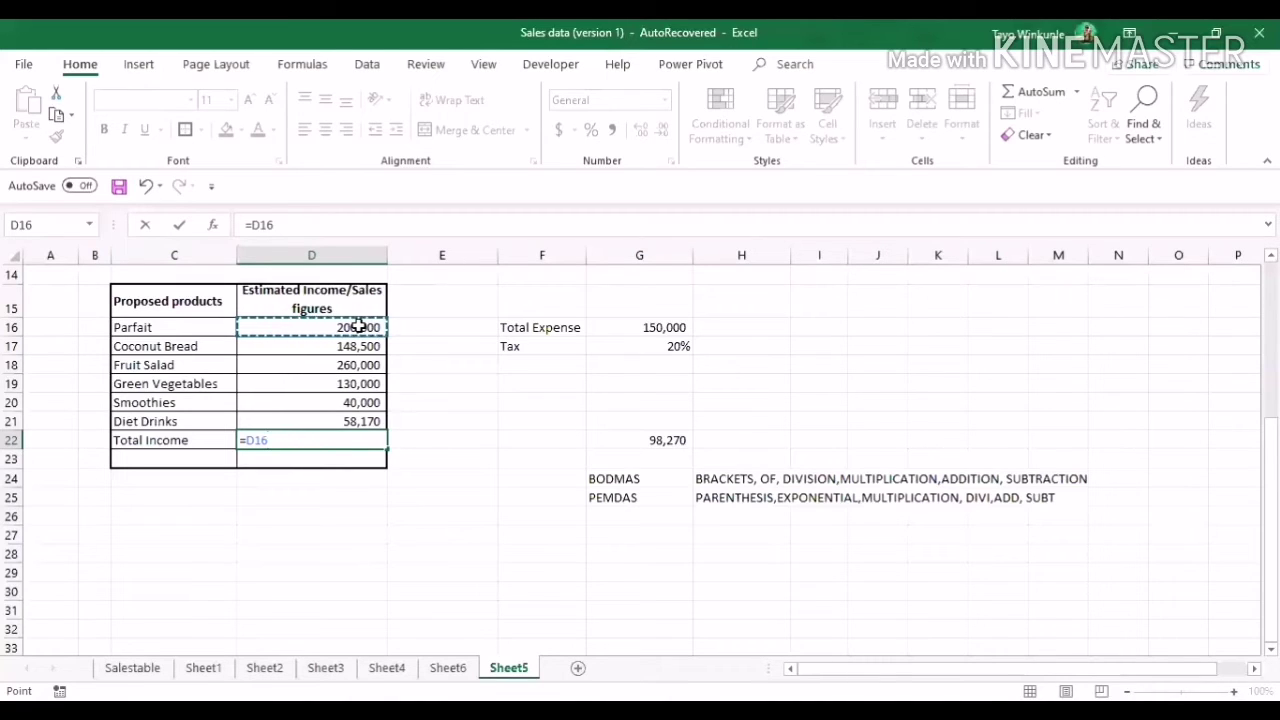
text(+)
click(362, 343)
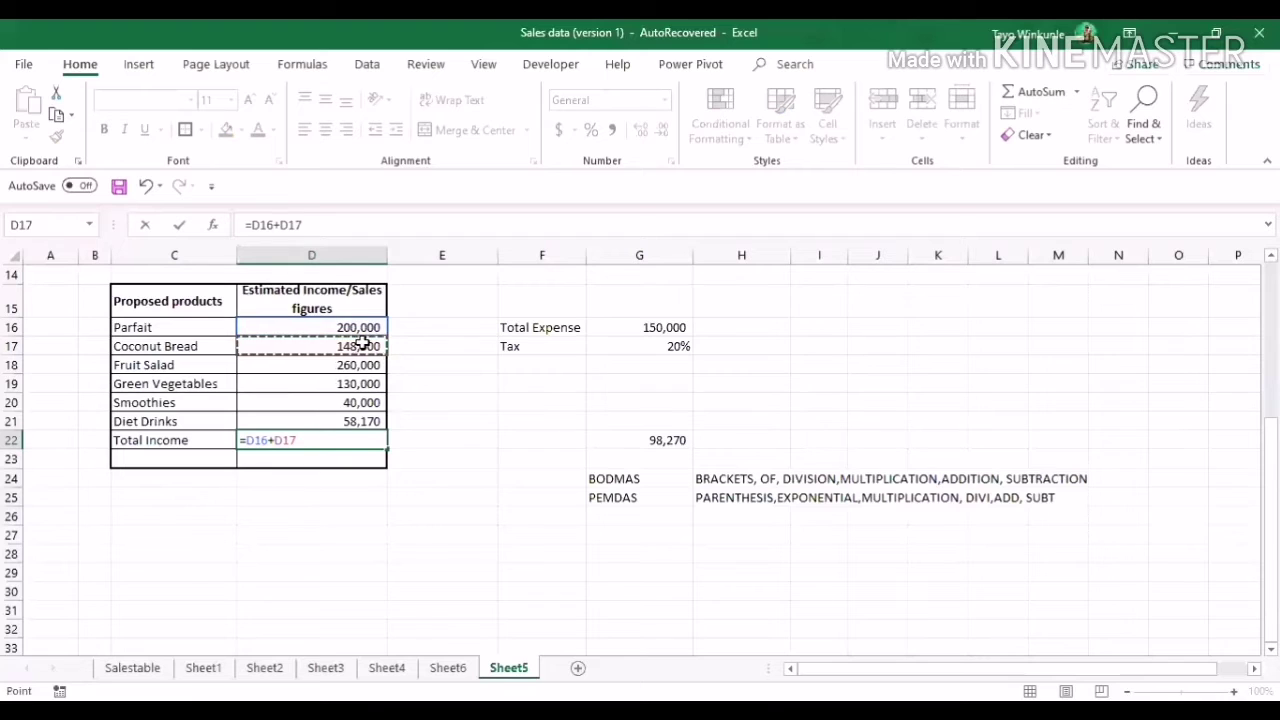
text(+)
click(369, 363)
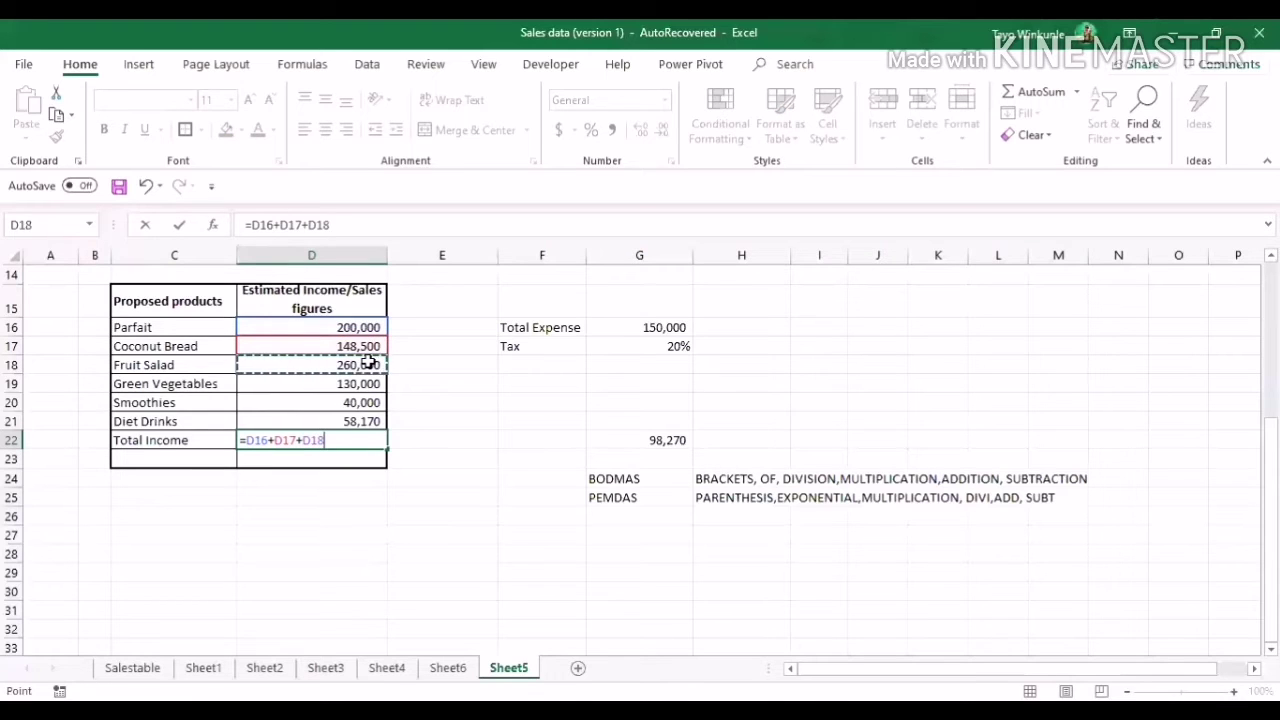
text(+)
click(369, 386)
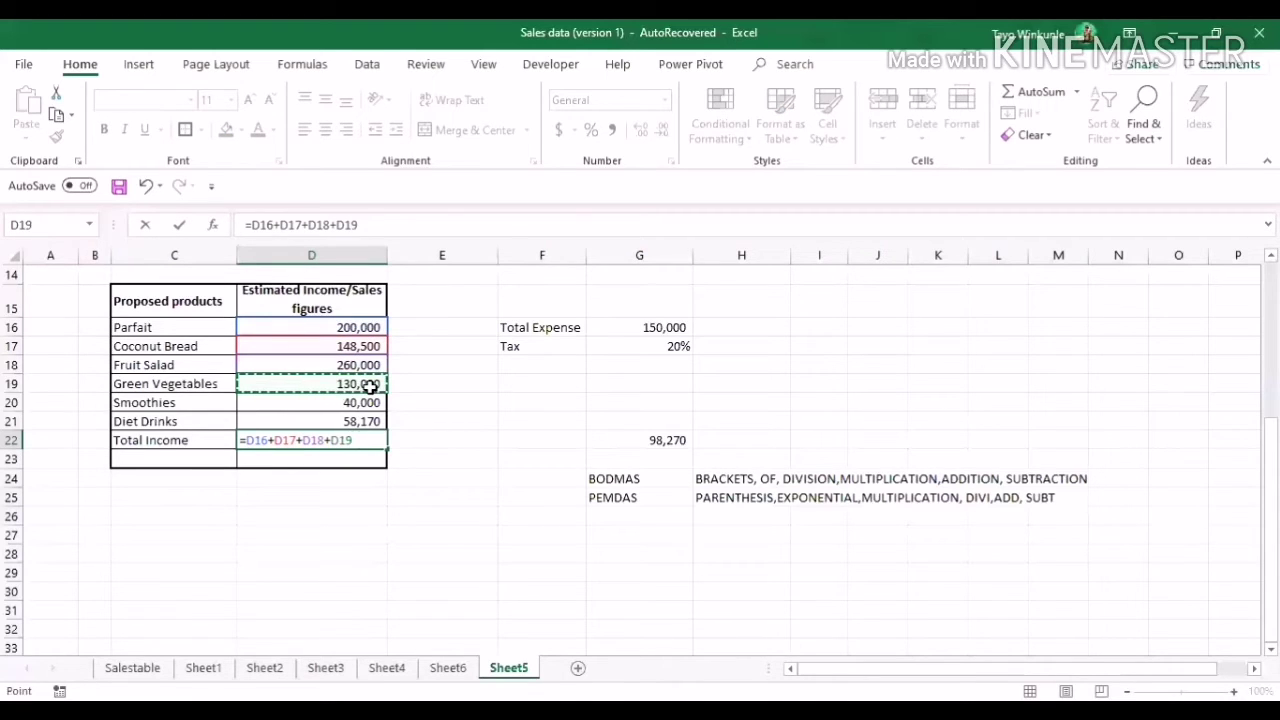
text(+)
click(371, 400)
text(+)
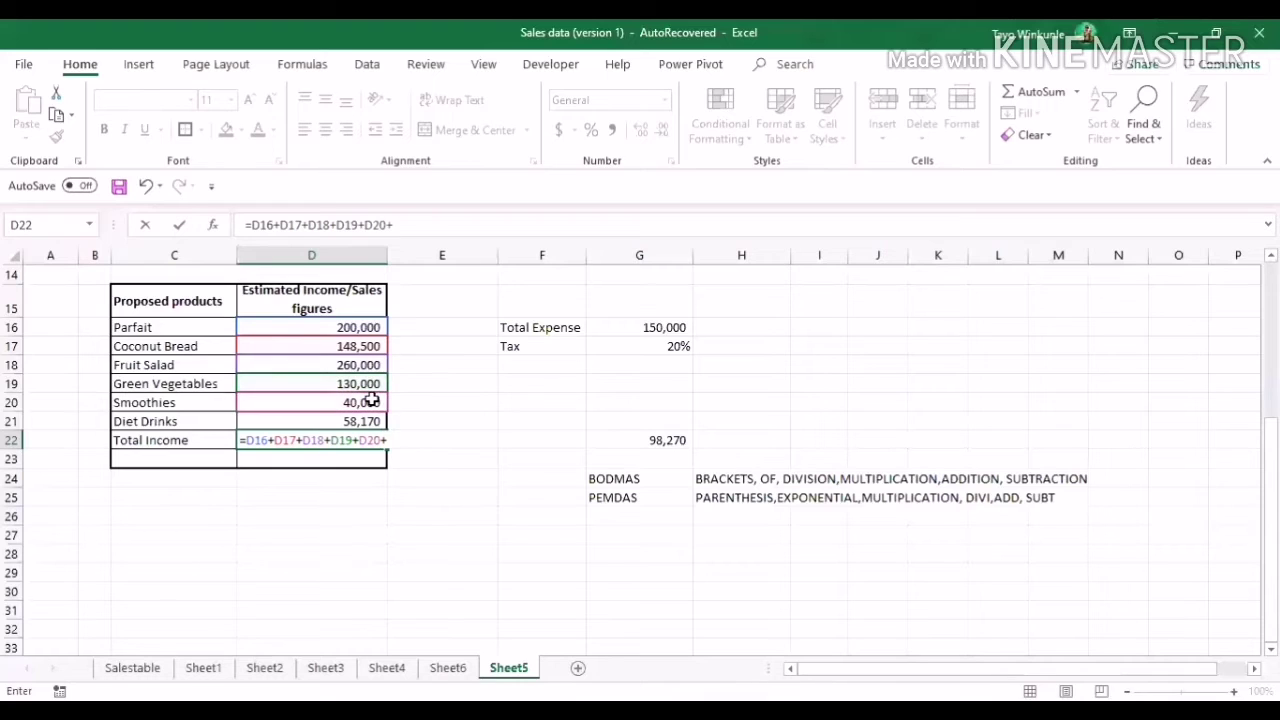
click(375, 421)
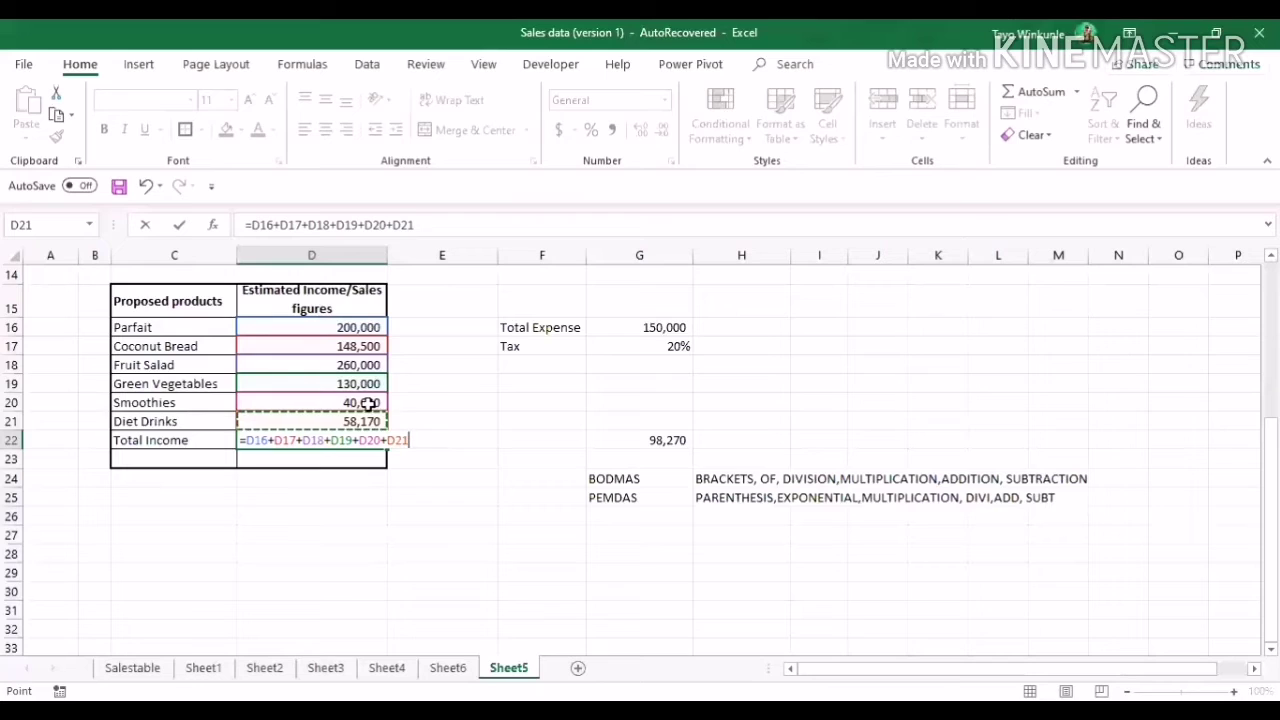
Extend the Total Income formula in D22 with references to the distant empty cells O20 and E30, using plus operators.
text(+)
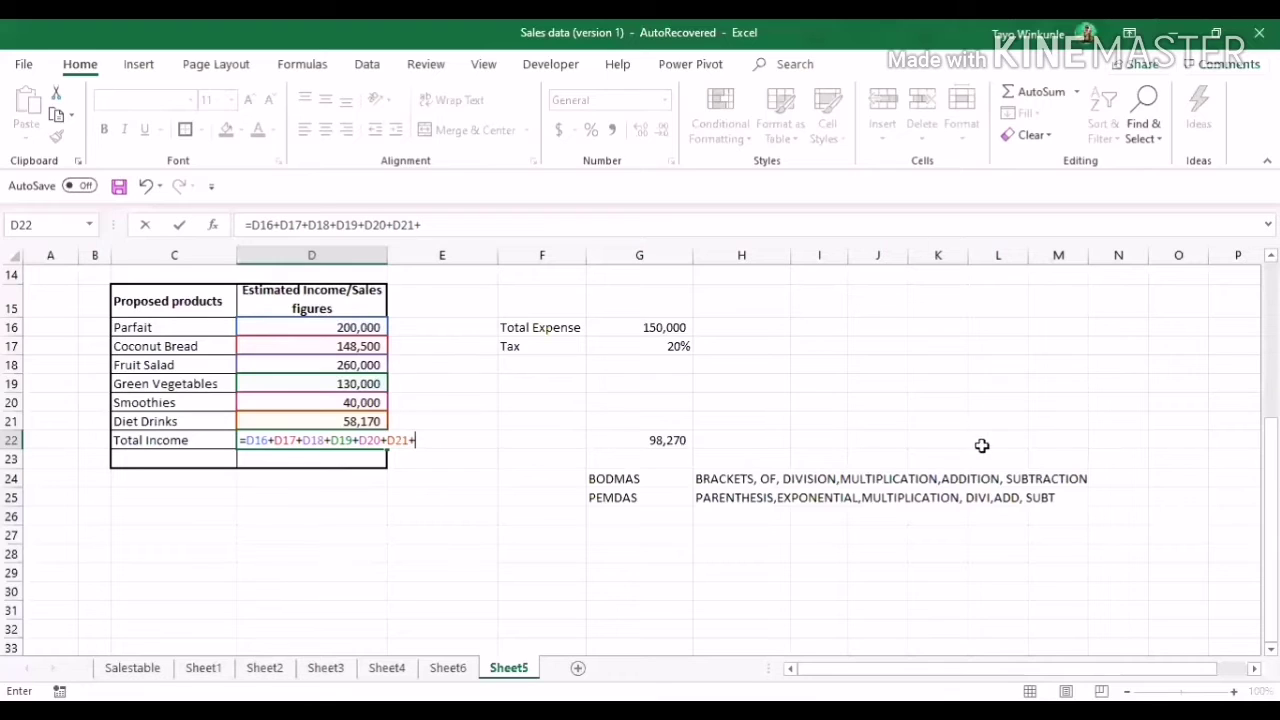
click(1188, 404)
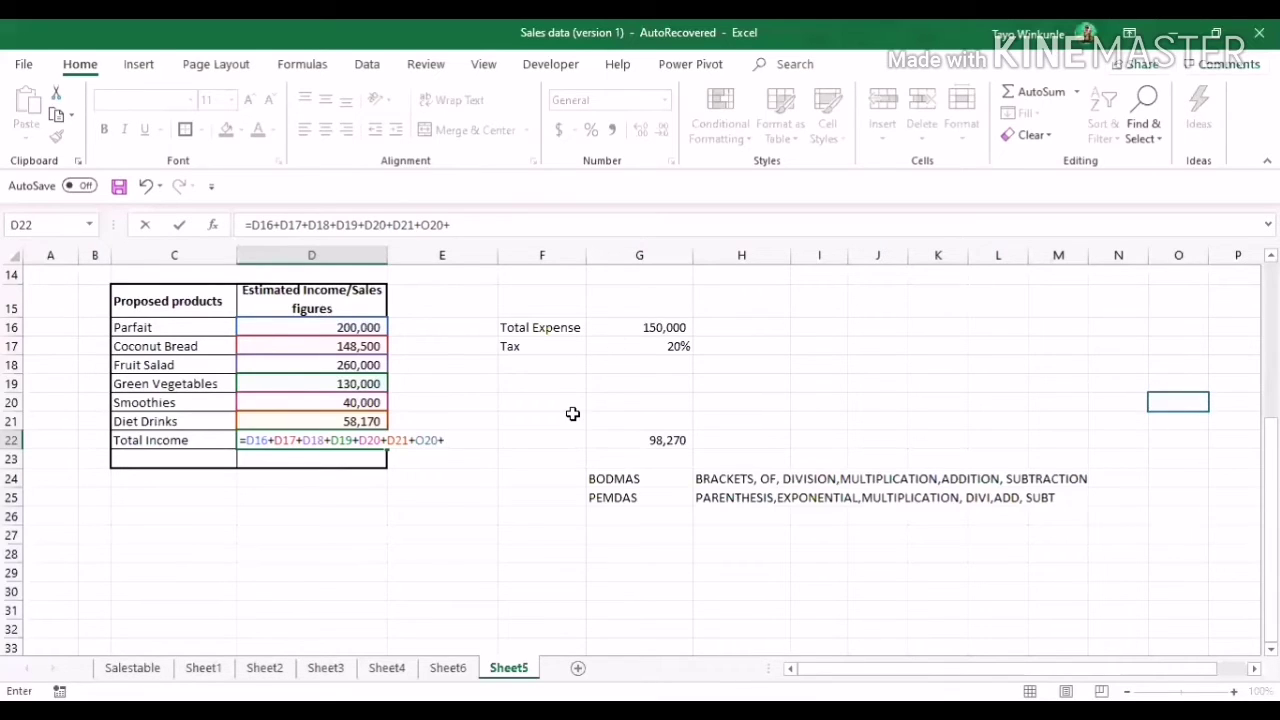
text(+)
key(Right)
key(Down)
key(Down)
key(Down)
key(Down)
key(Down)
key(Down)
key(Down)
key(Down)
text(+)
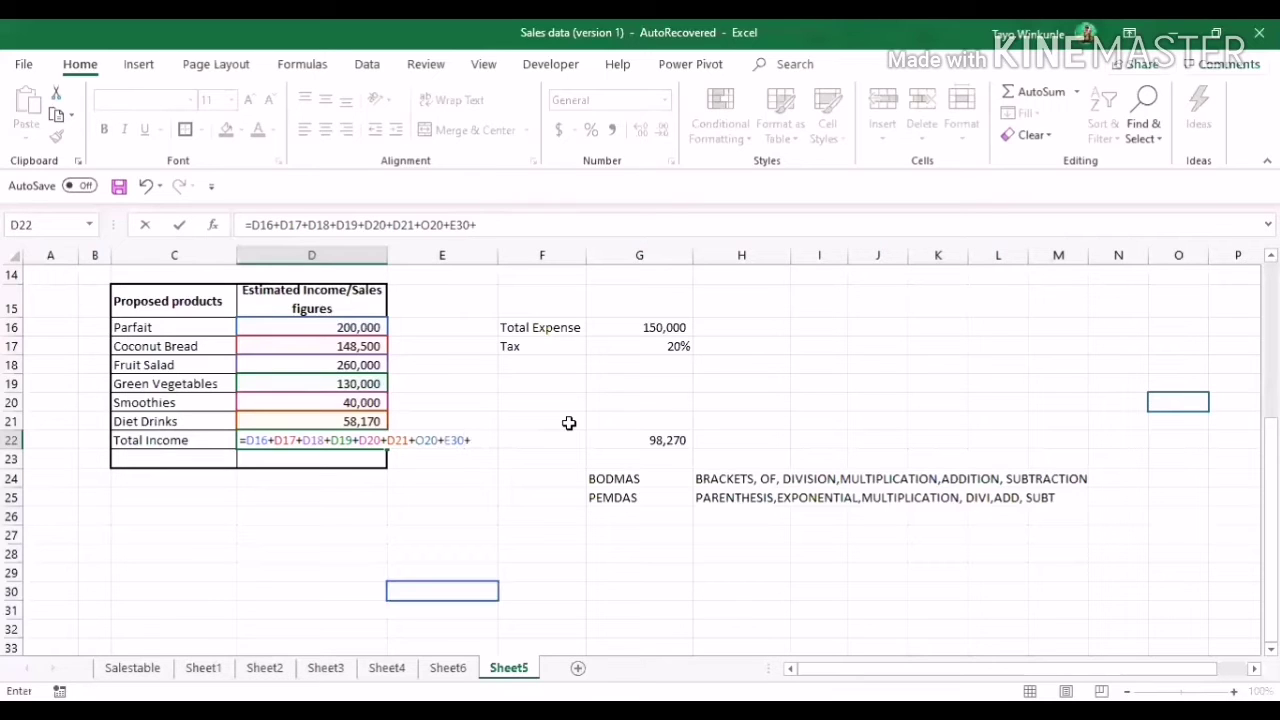
Try references from Sheet3 and Salestable in the Total Income formula, and enter it with Sheet5!L13 as the last term.
click(325, 667)
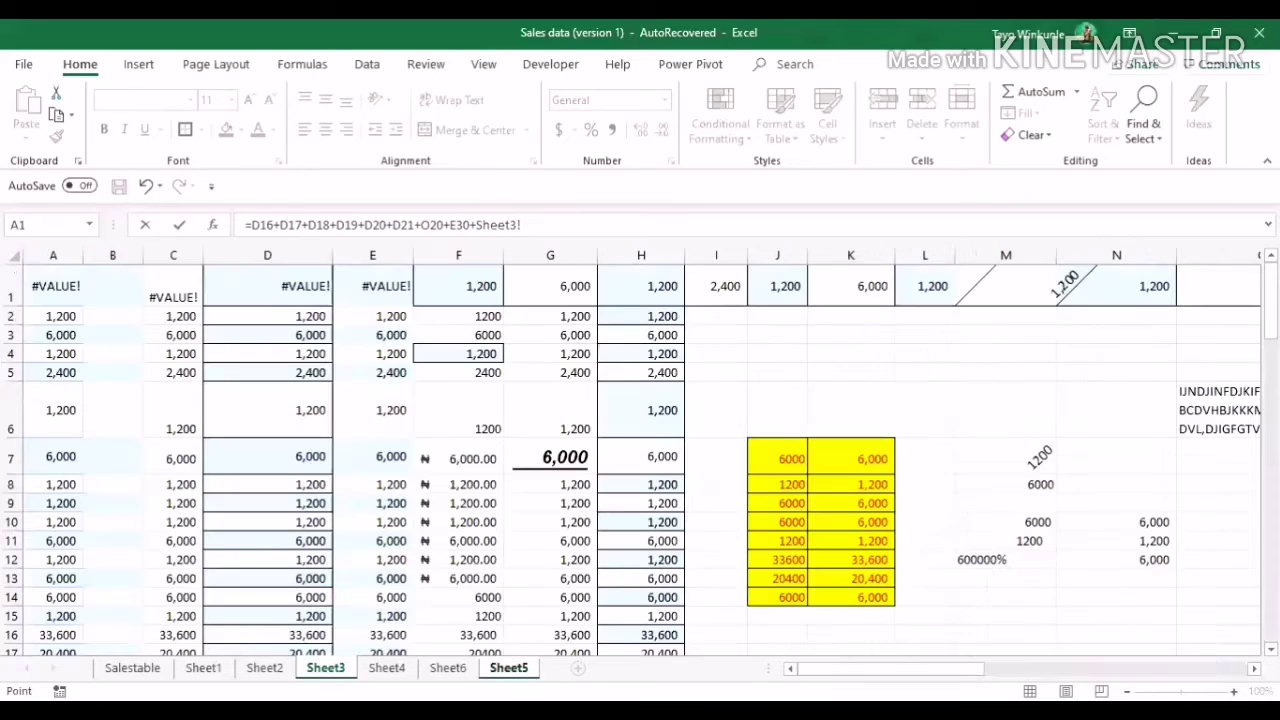
click(660, 354)
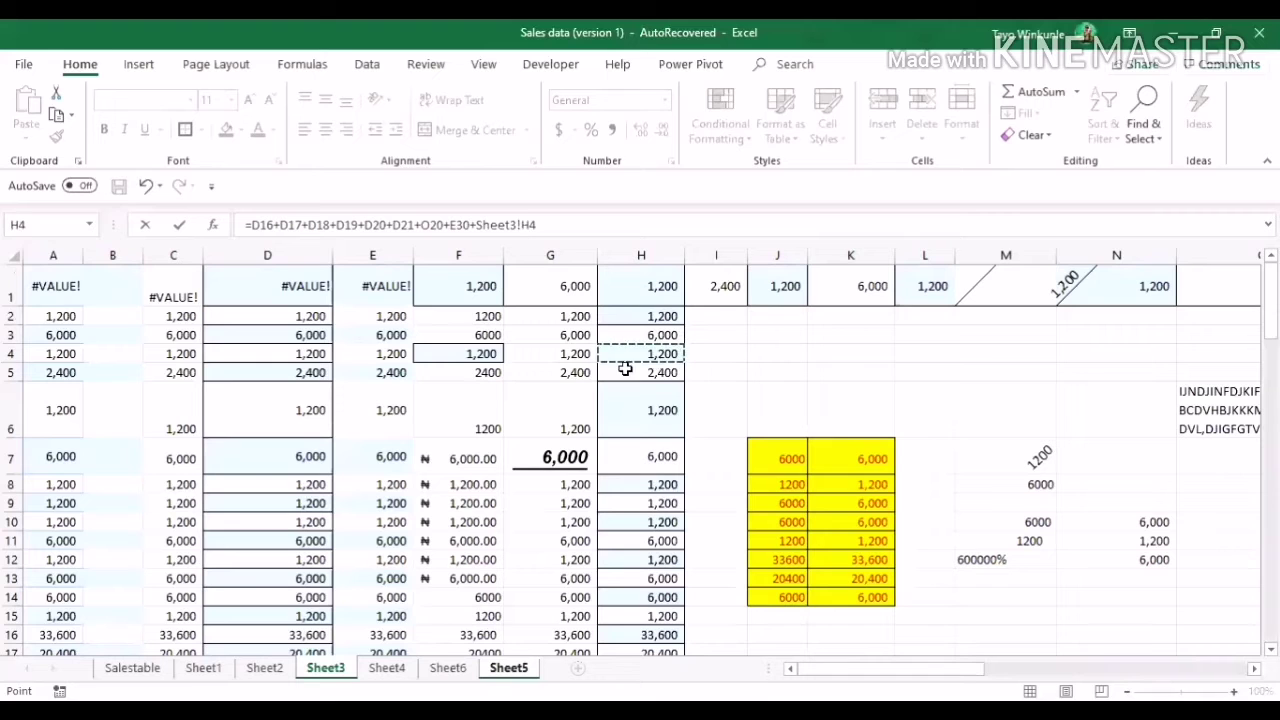
click(152, 668)
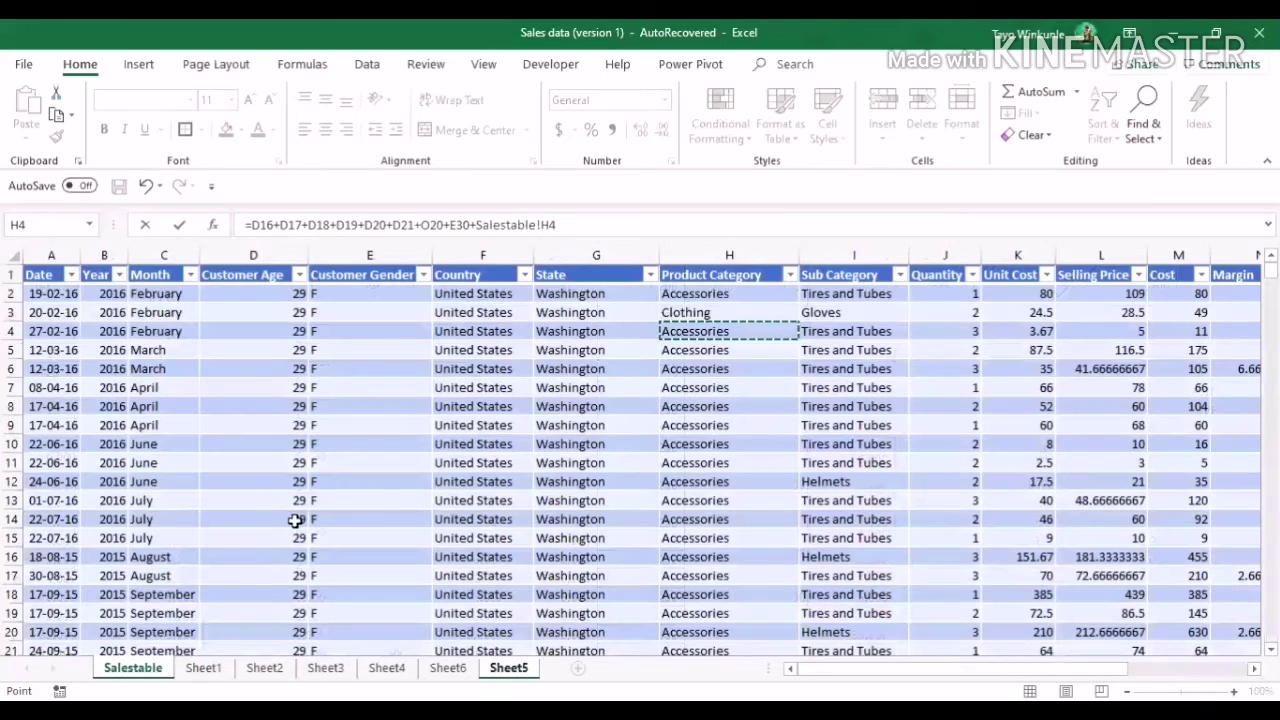
click(1072, 505)
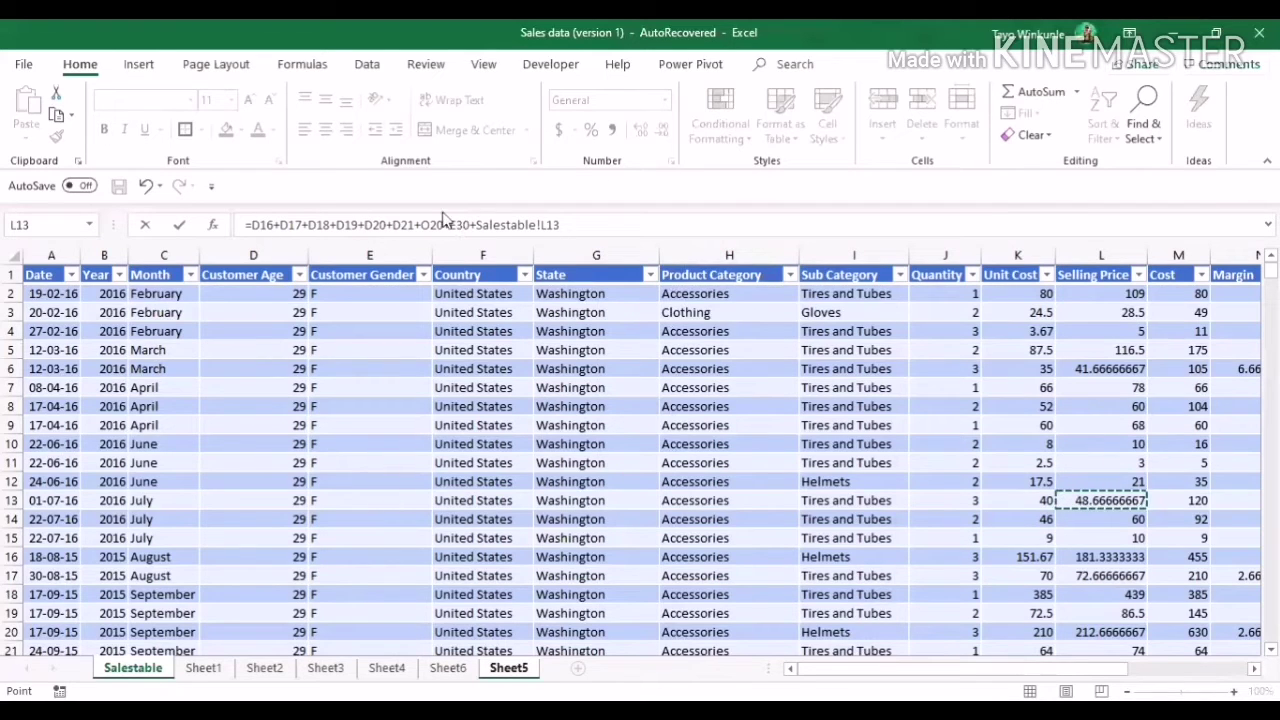
click(510, 668)
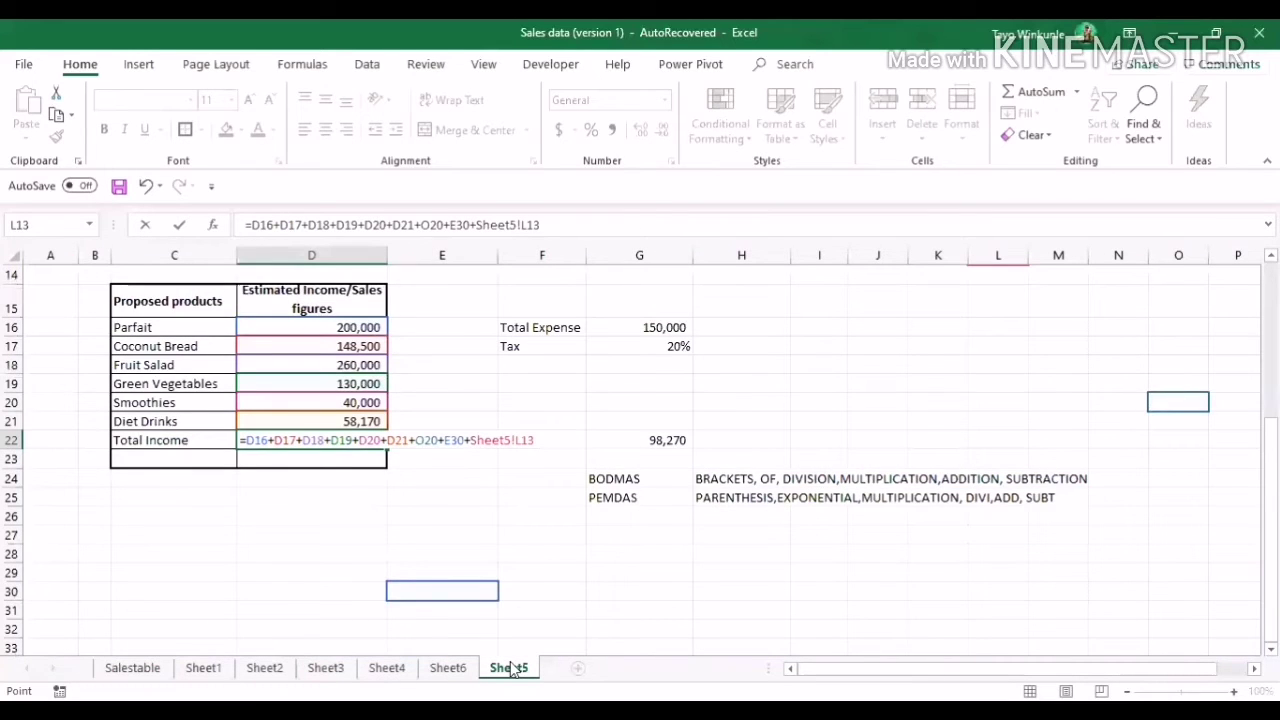
key(Return)
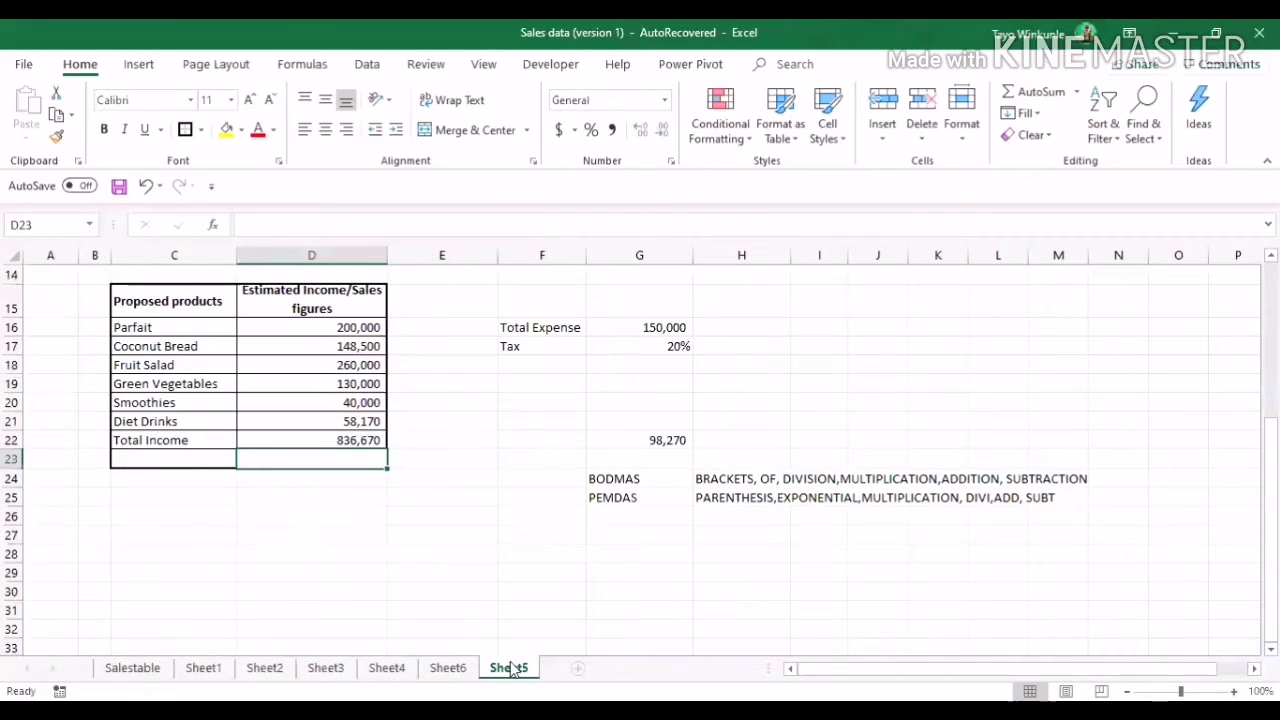
Remove O20, E30 and Sheet5!L13 from the Total Income formula in D22, leaving =D16+D17+D18+D19+D20+D21.
click(361, 437)
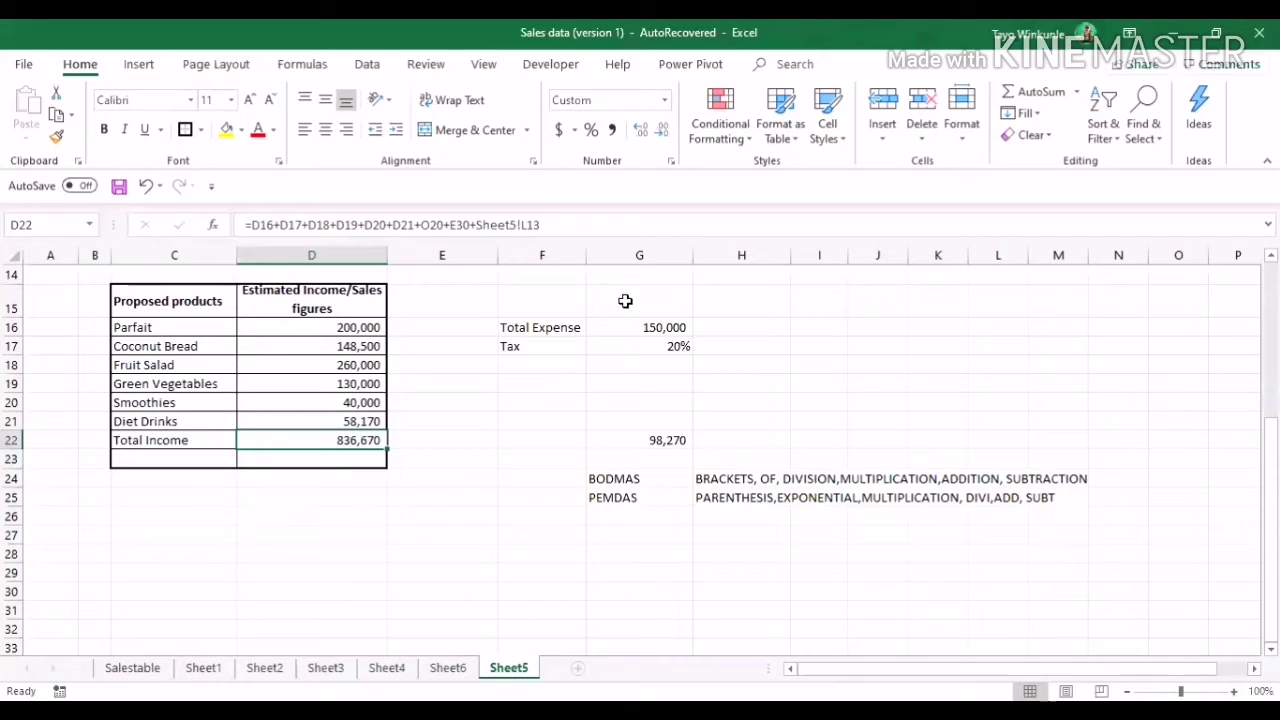
click(665, 225)
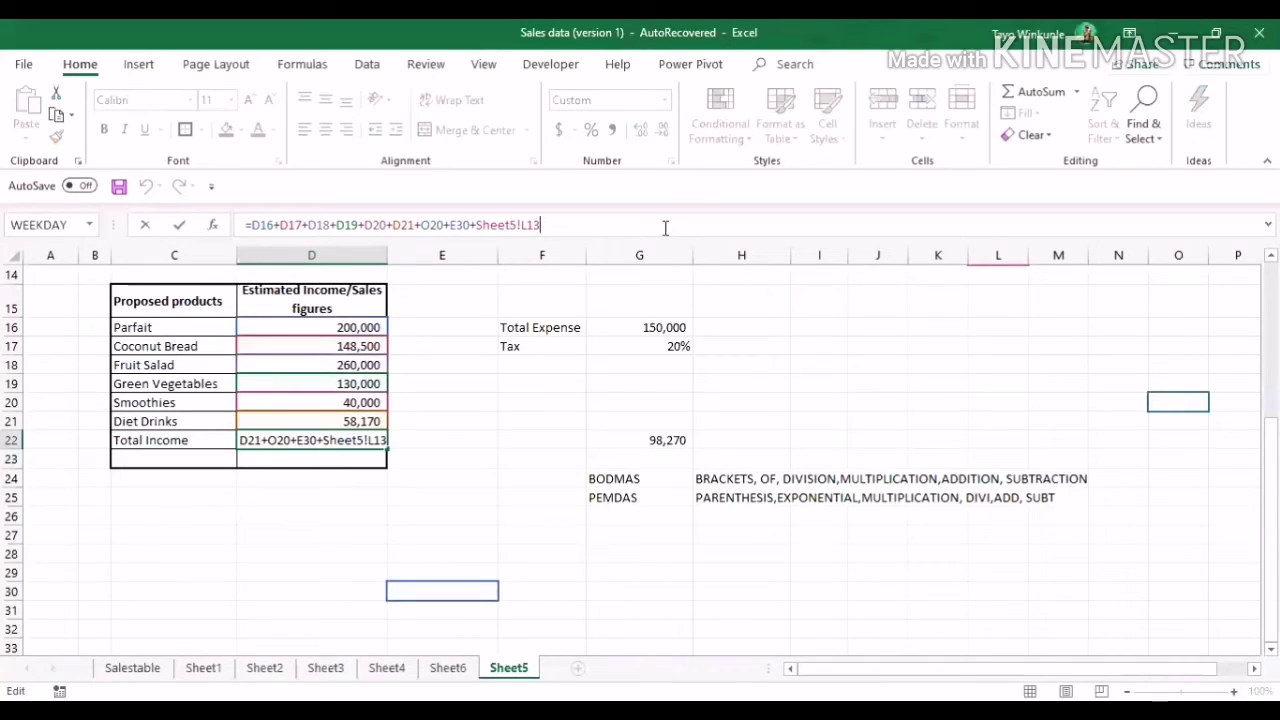
key(BackSpace)
key(BackSpace)
key(BackSpace)
key(BackSpace)
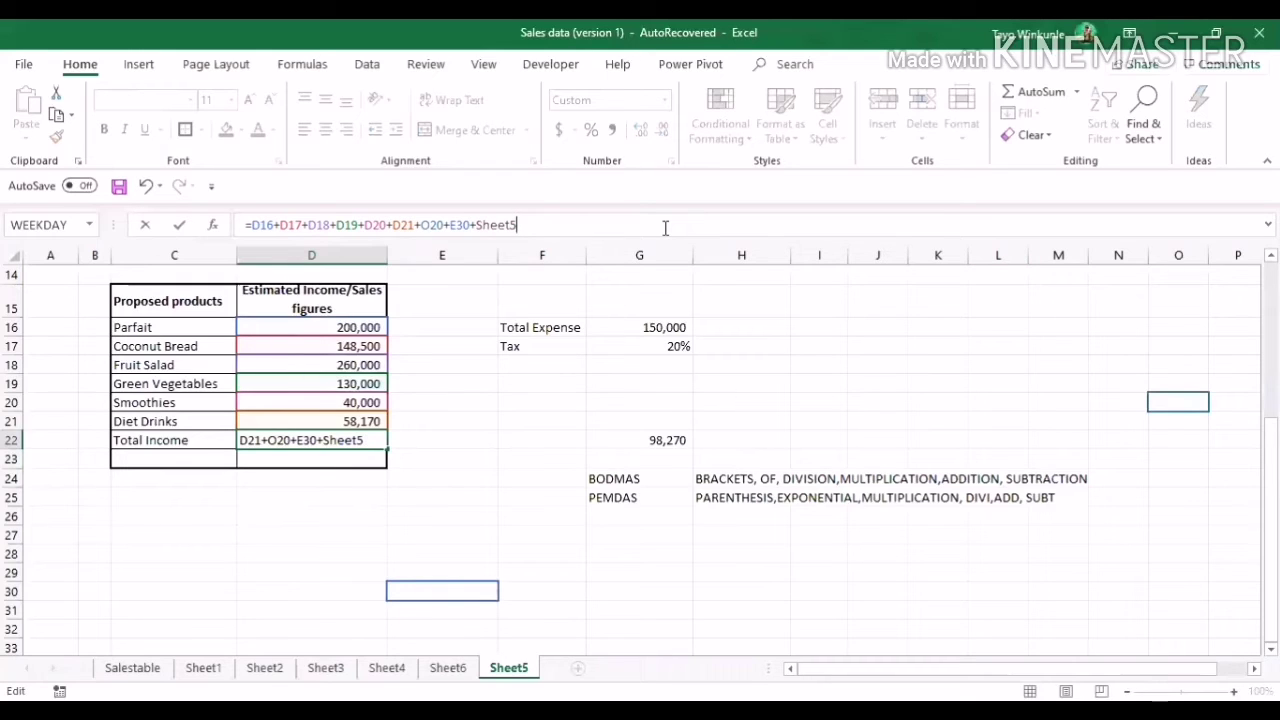
key(BackSpace)
key(BackSpace)
key(BackSpace)
key(BackSpace)
key(BackSpace)
key(BackSpace)
key(BackSpace)
key(BackSpace)
key(BackSpace)
key(BackSpace)
key(BackSpace)
key(BackSpace)
key(BackSpace)
key(BackSpace)
key(BackSpace)
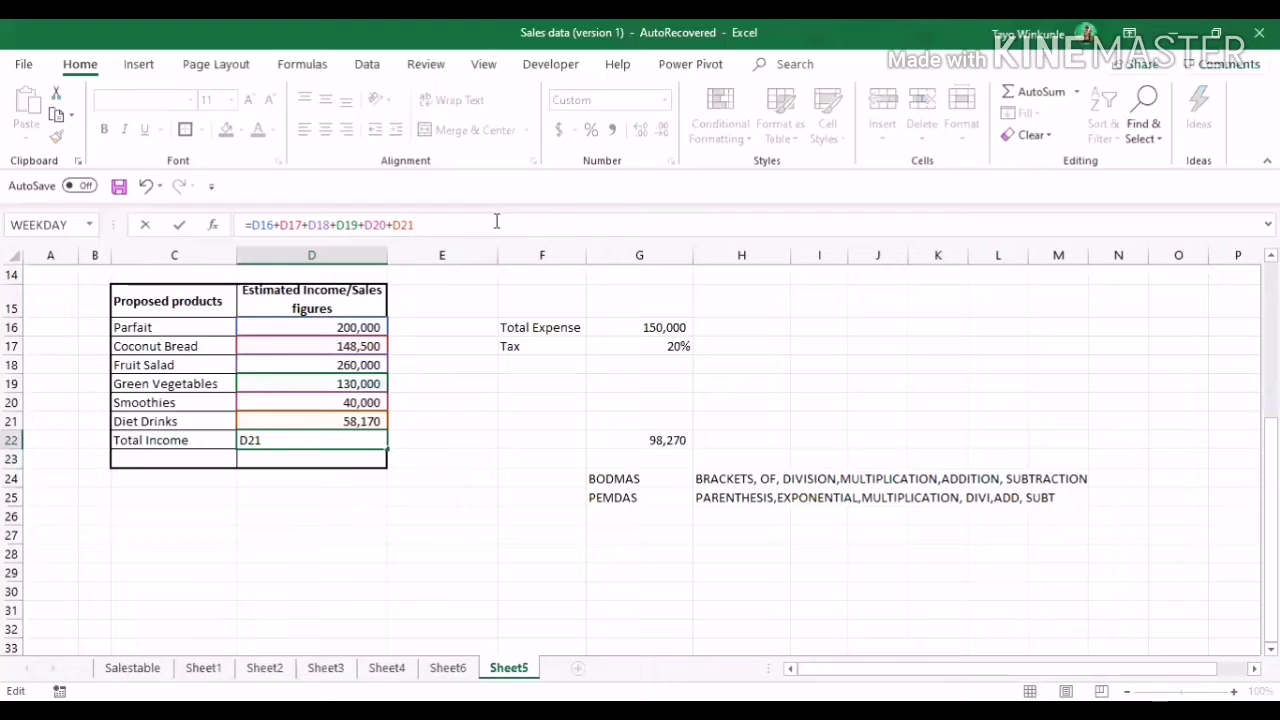
key(Return)
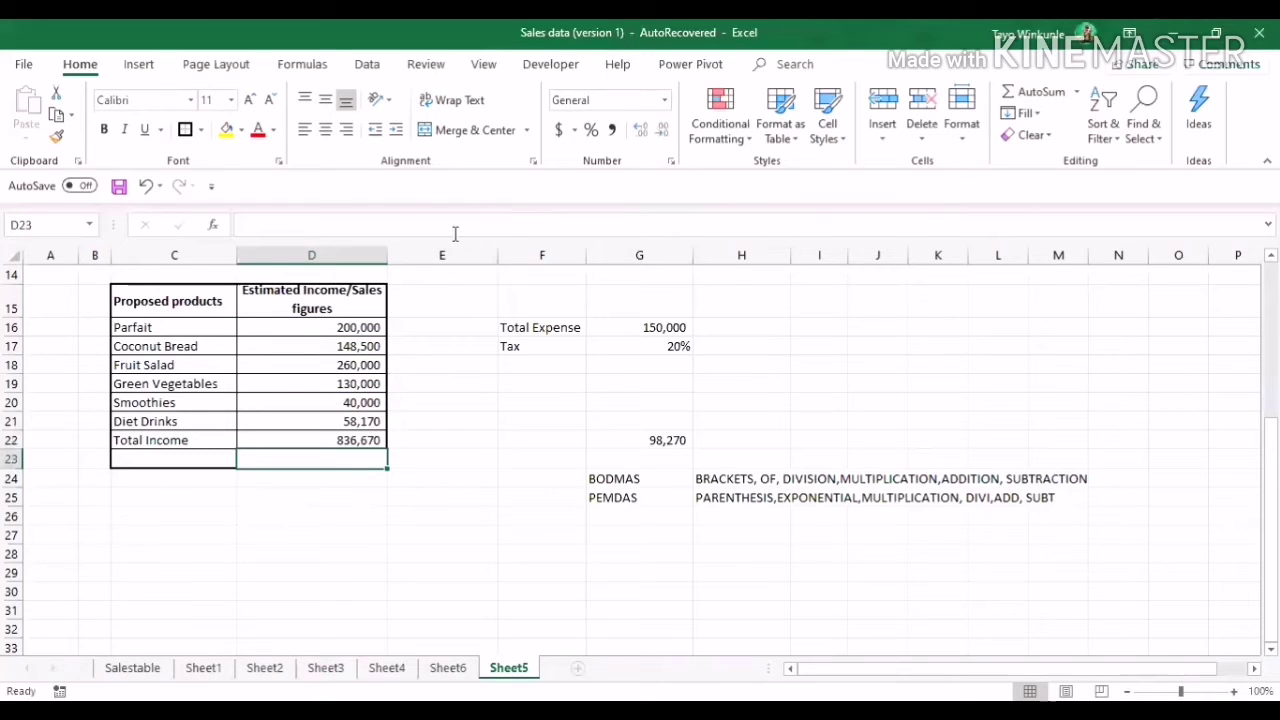
Review the Total Income formula in cell D22 and the product figures it references.
click(348, 440)
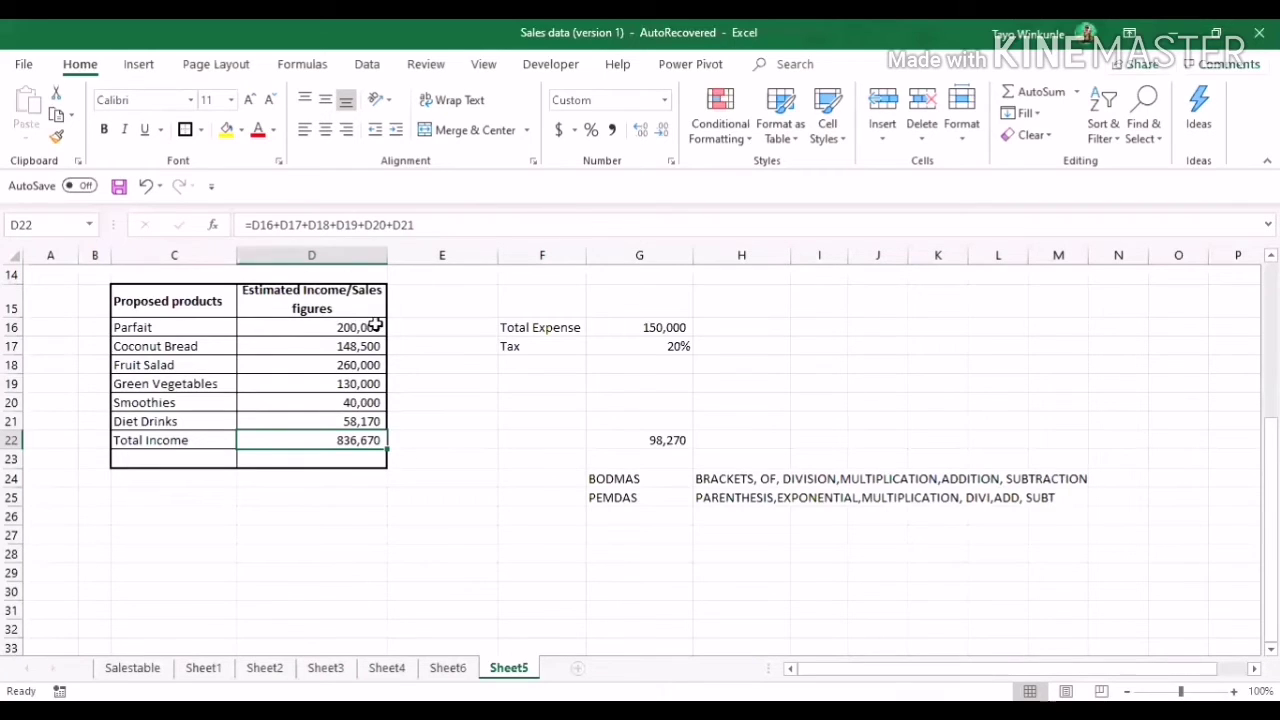
click(367, 455)
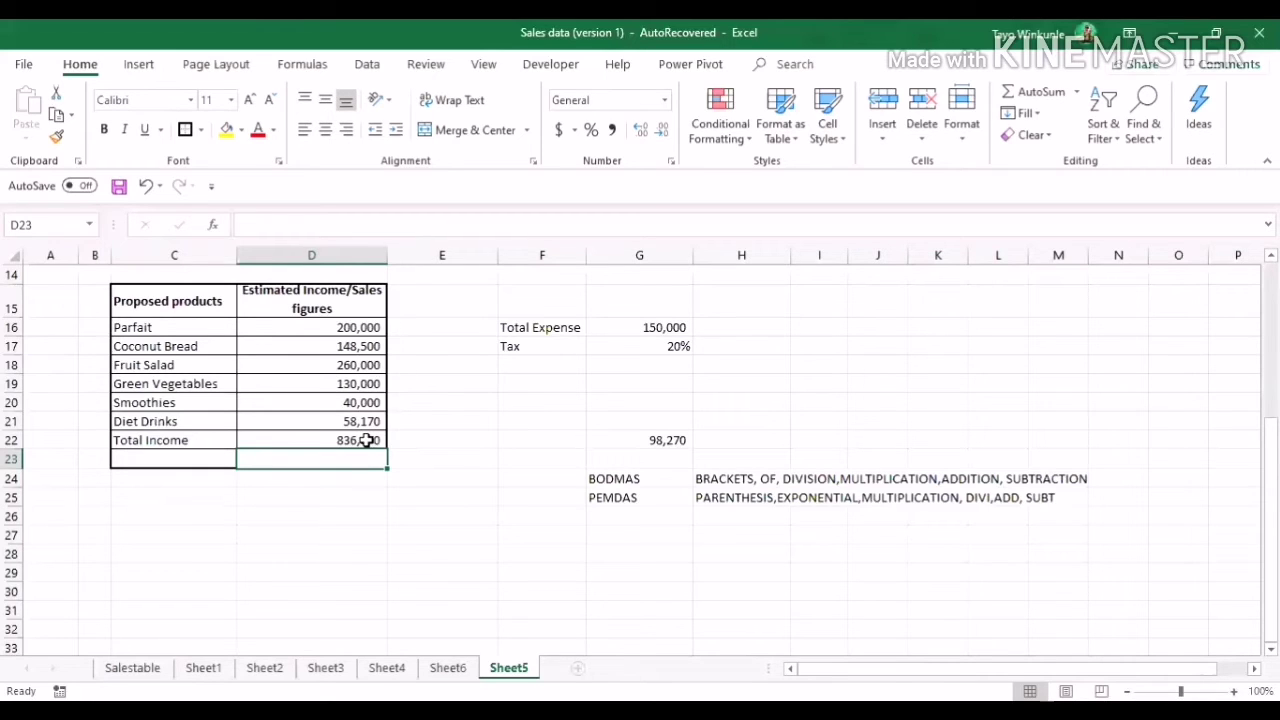
double_click(367, 440)
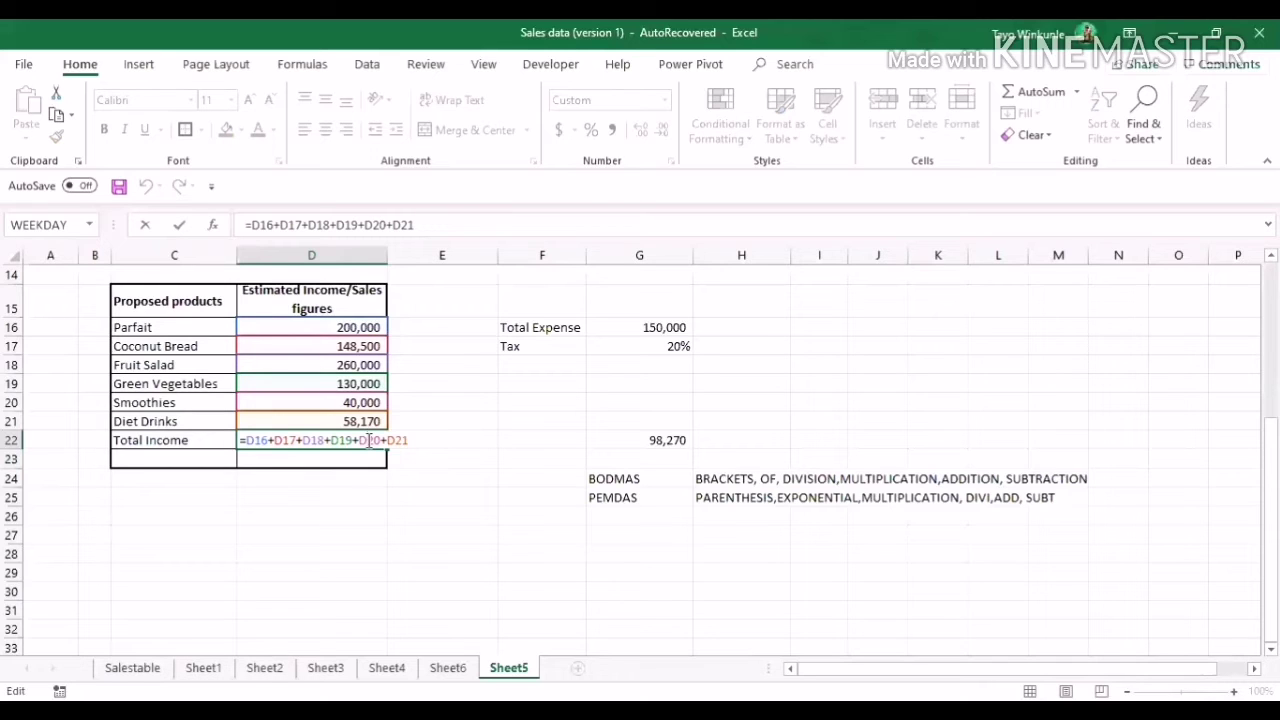
key(Return)
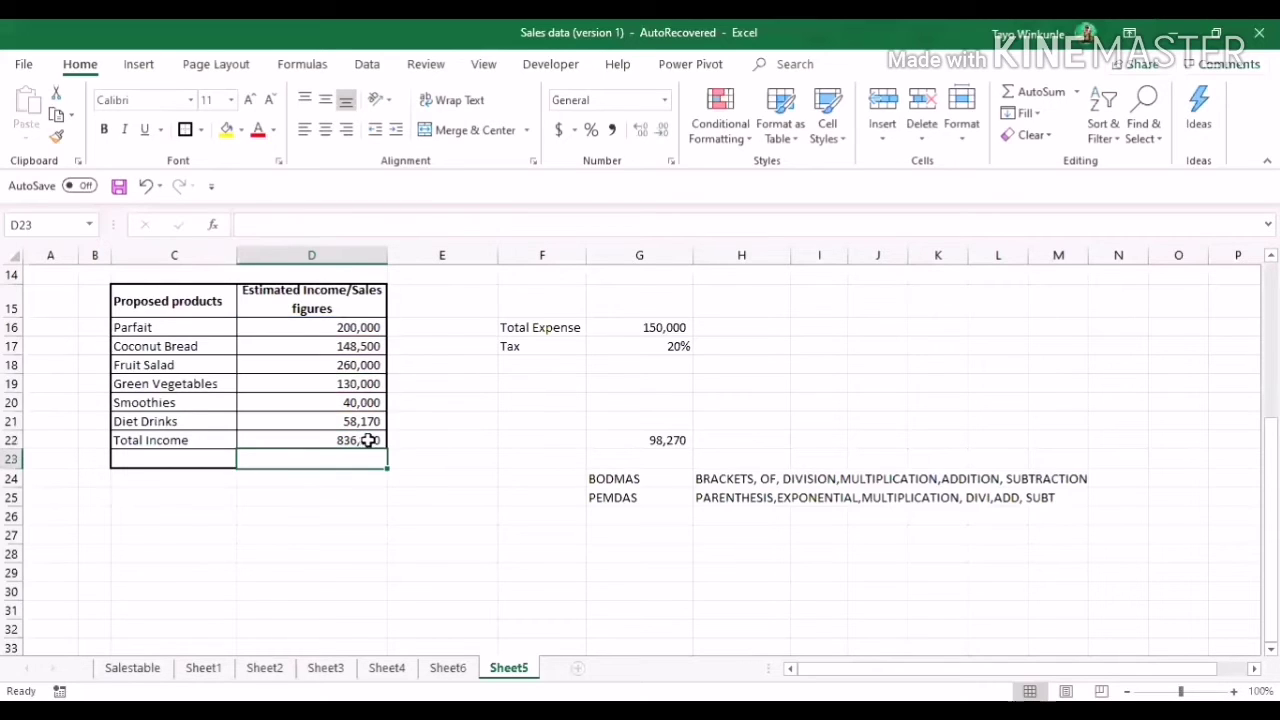
Format cells D16:D23 as Currency with 0 decimal places and the ₦ Hausa symbol.
click(355, 330)
drag(355, 330, 353, 453)
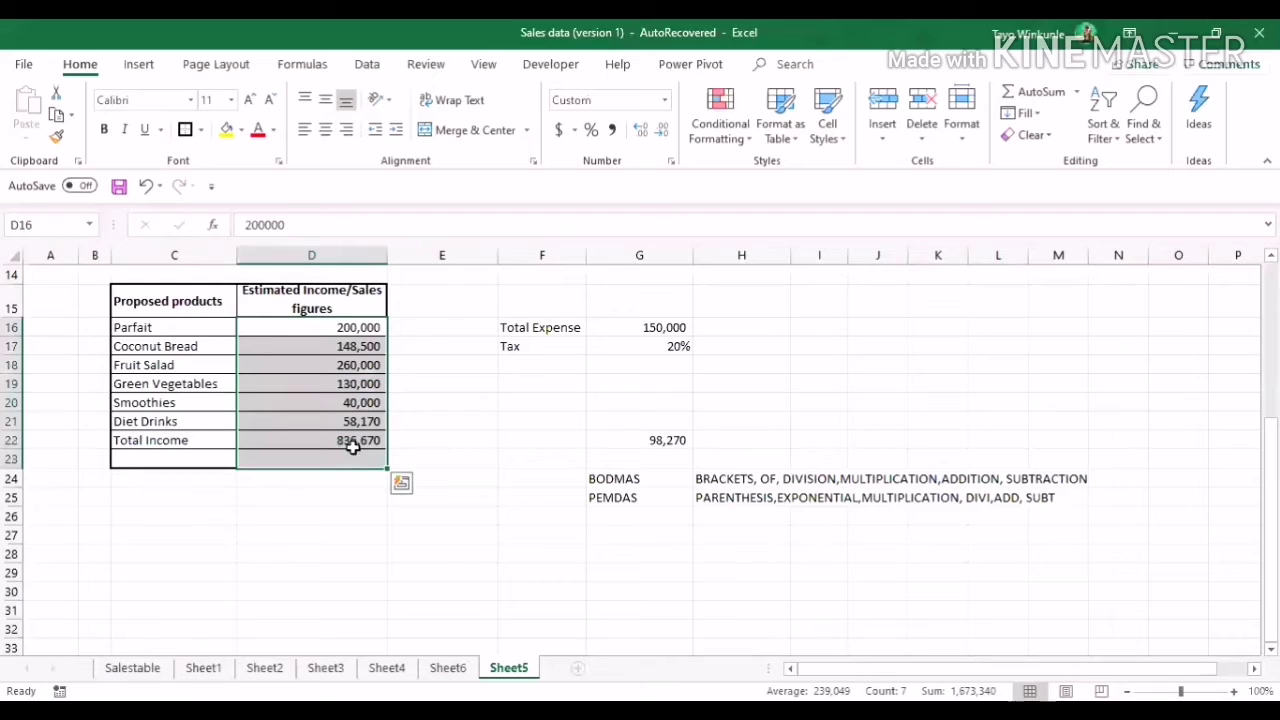
click(671, 165)
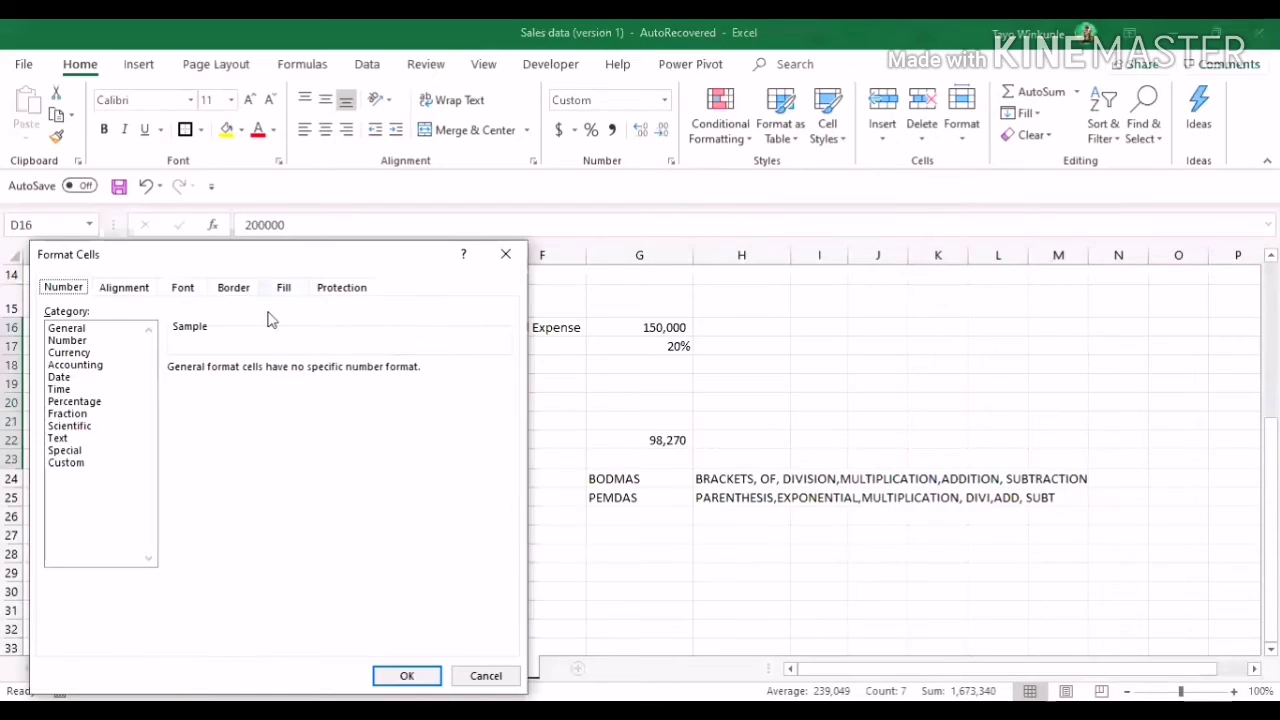
click(87, 355)
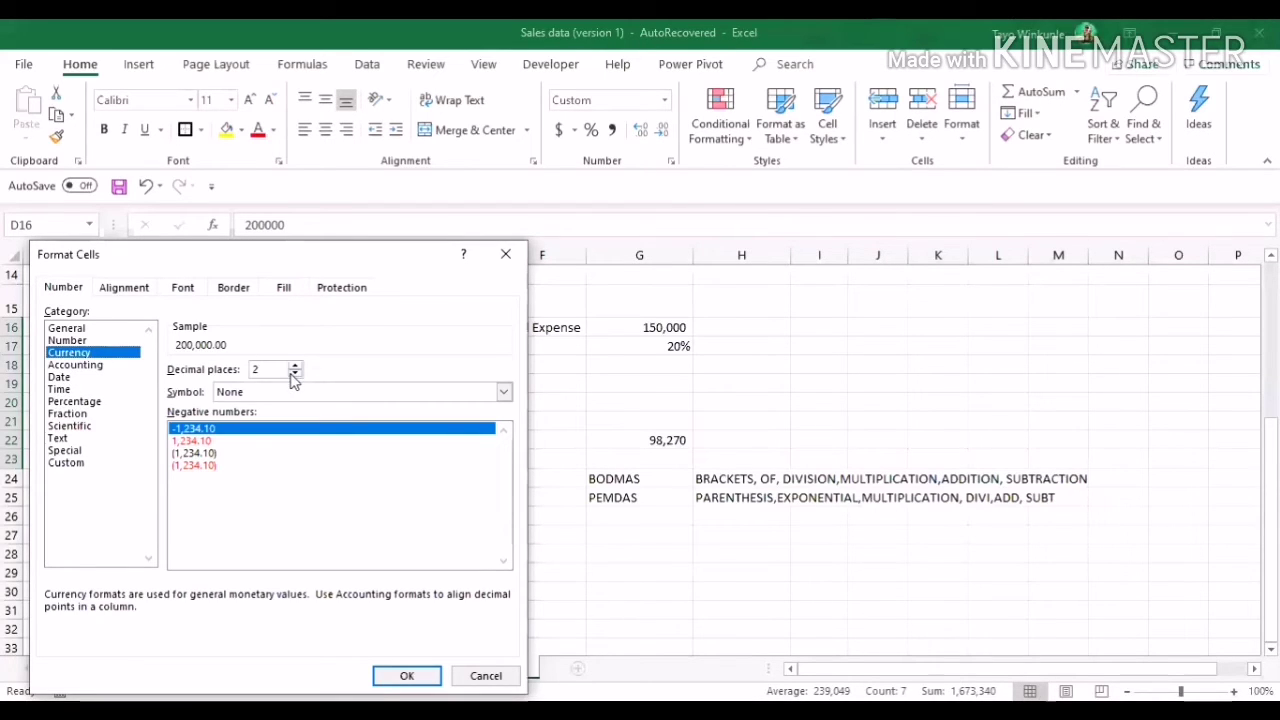
click(294, 375)
click(294, 375)
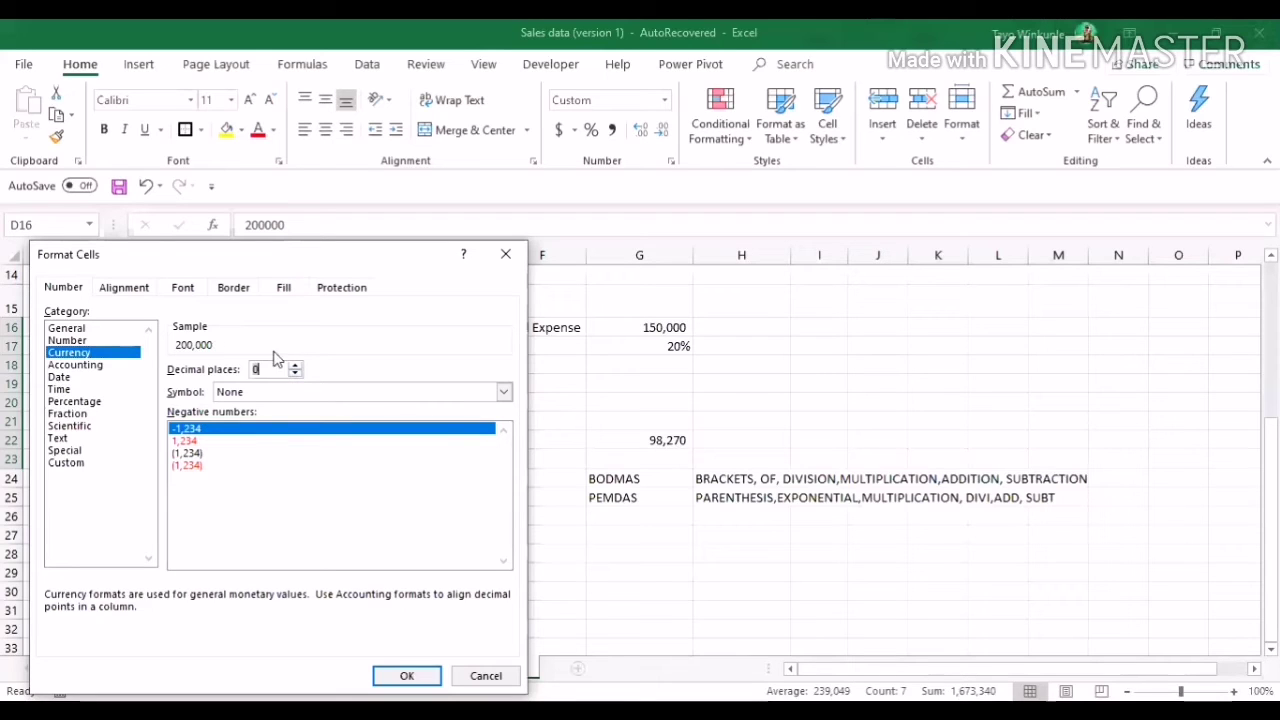
click(373, 392)
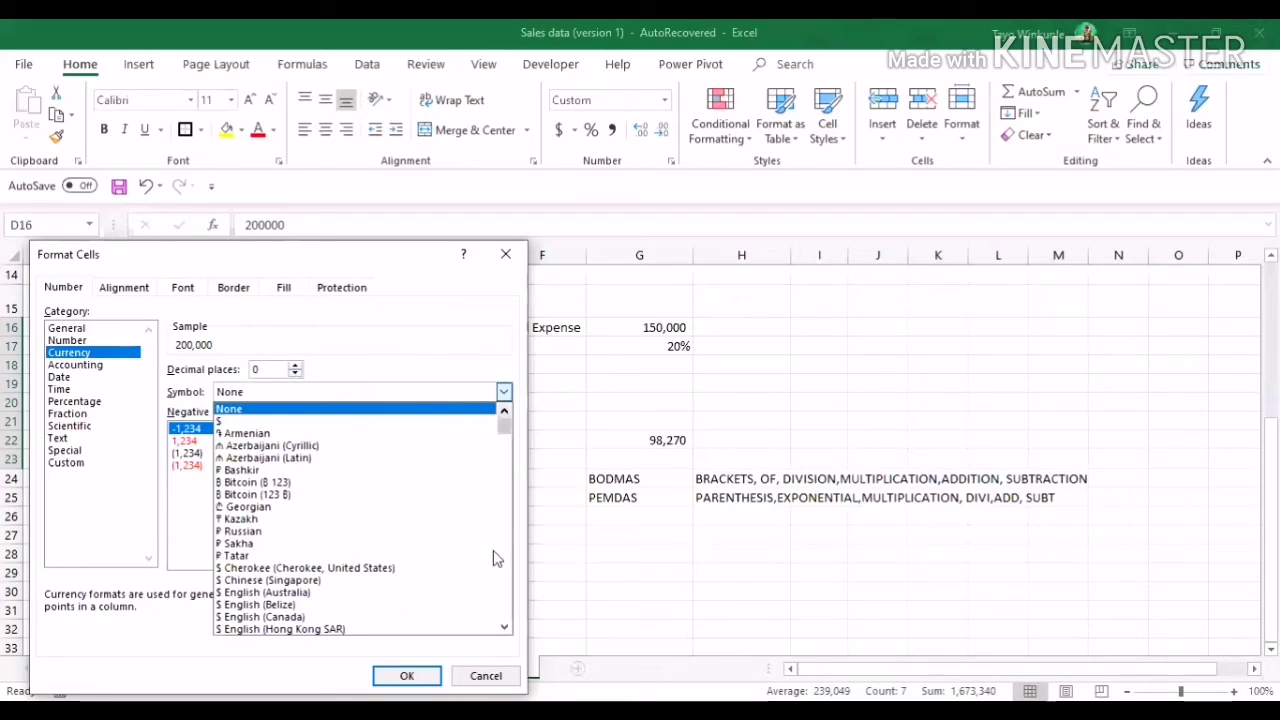
scroll(493, 560, down, 1)
scroll(493, 560, down, 10)
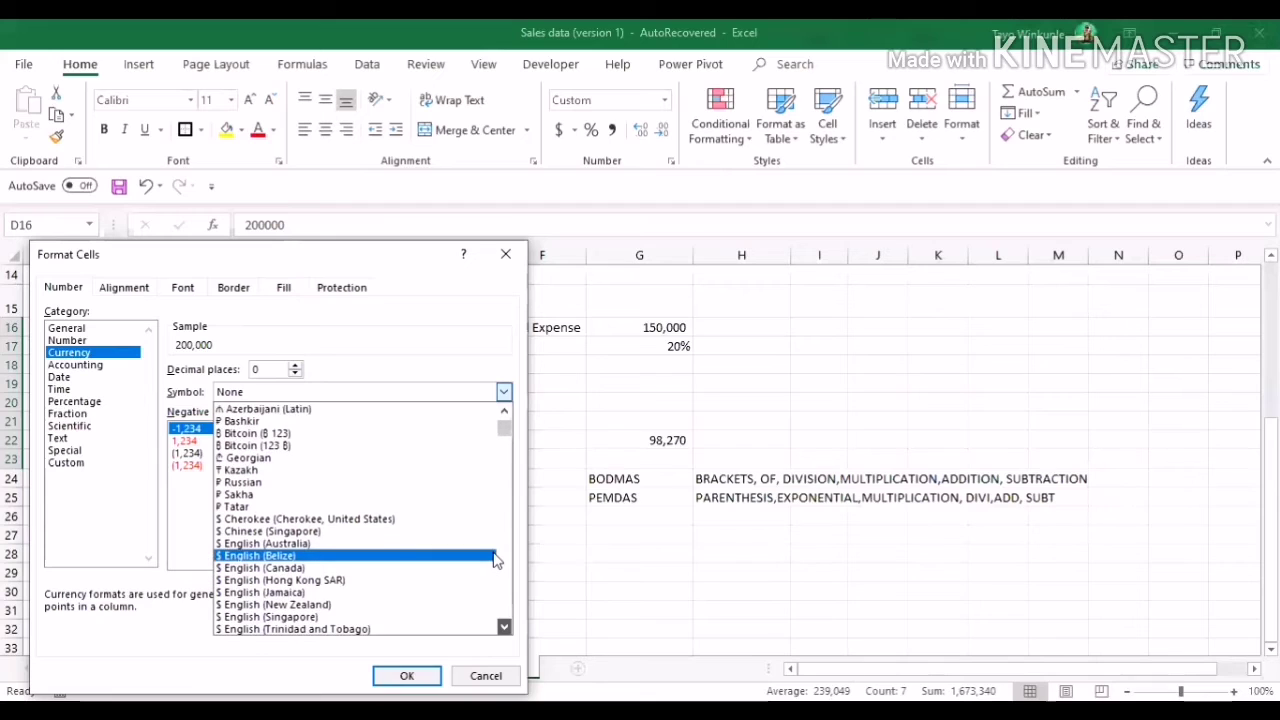
scroll(493, 560, down, 10)
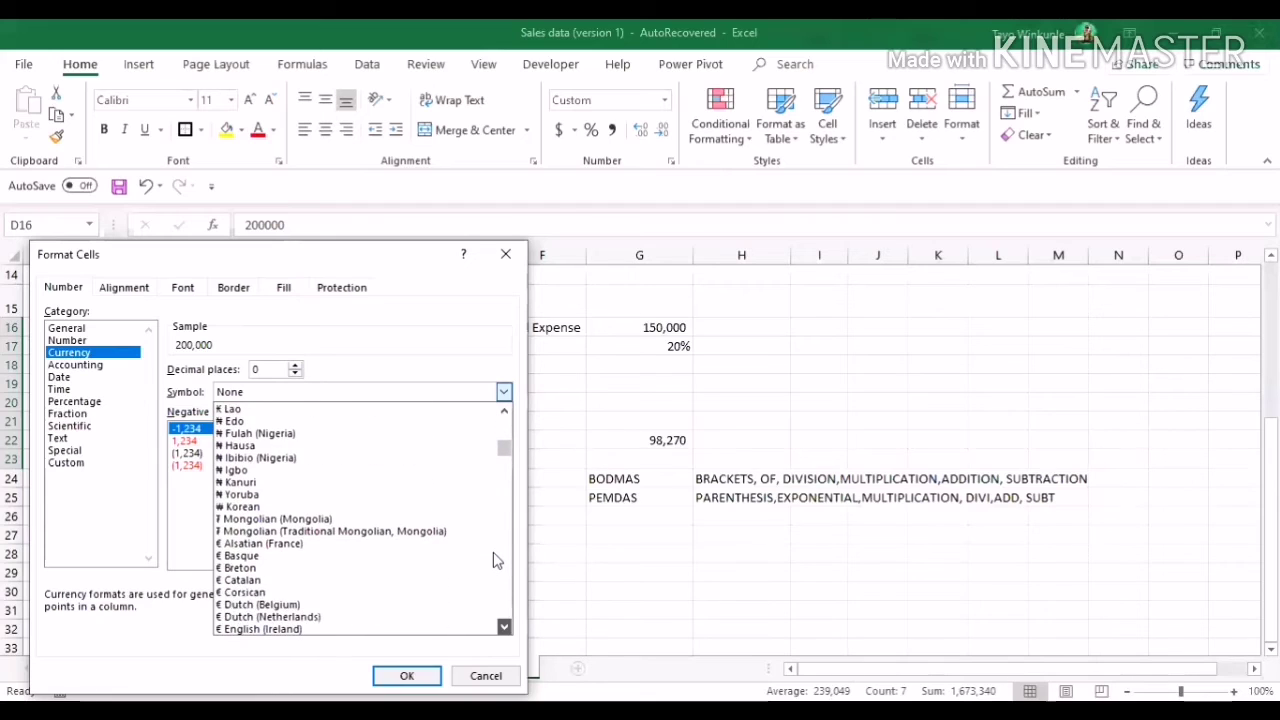
click(262, 446)
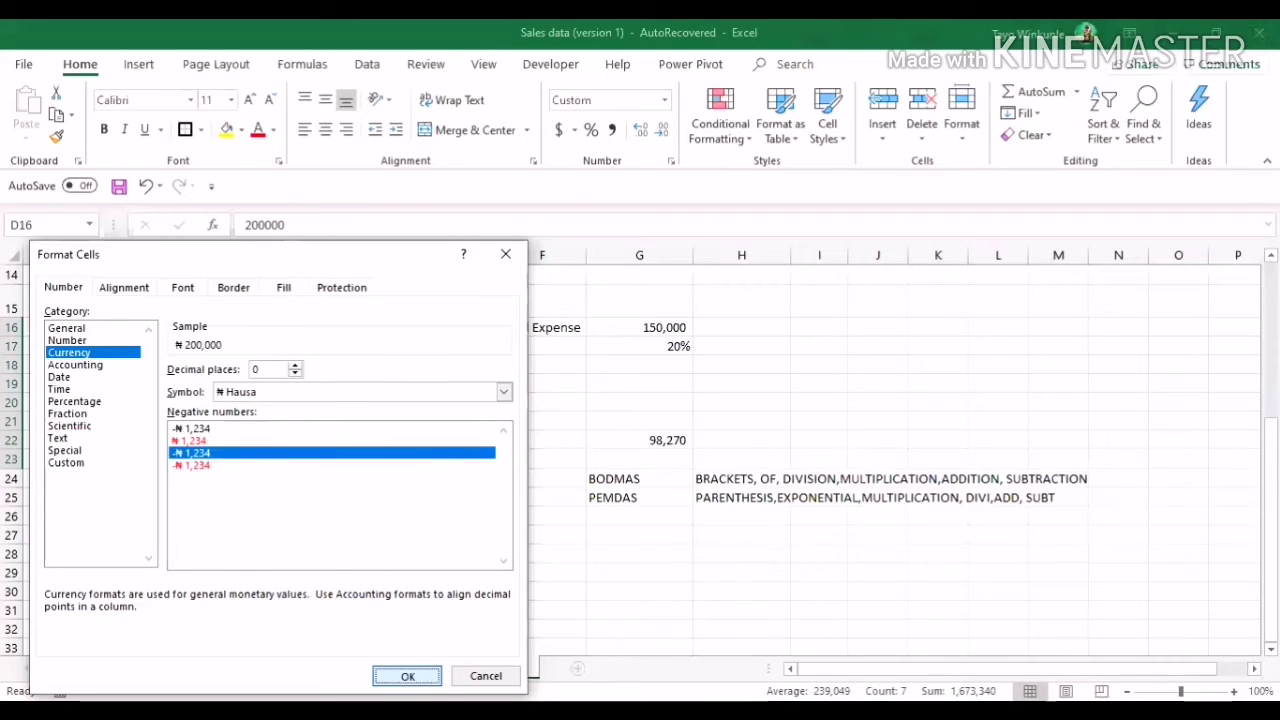
click(405, 676)
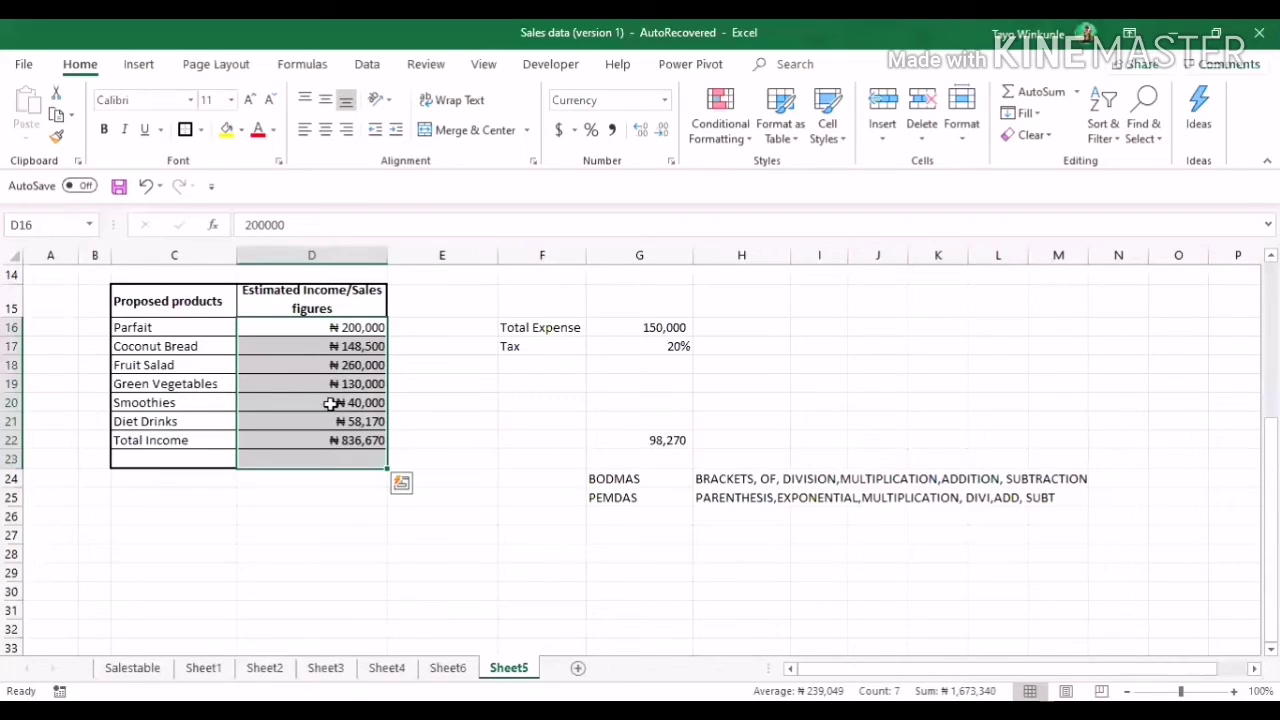
click(336, 457)
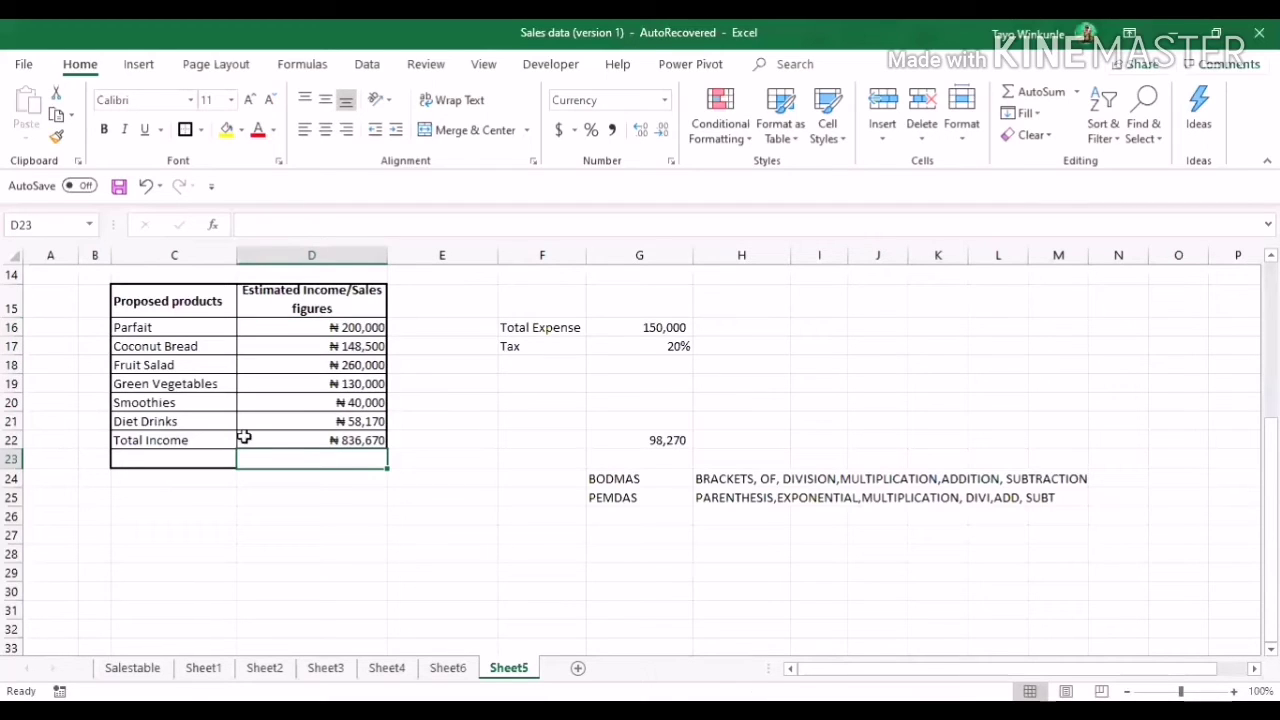
Make the Total Income label in C22 and its amount in D22 bold.
click(177, 444)
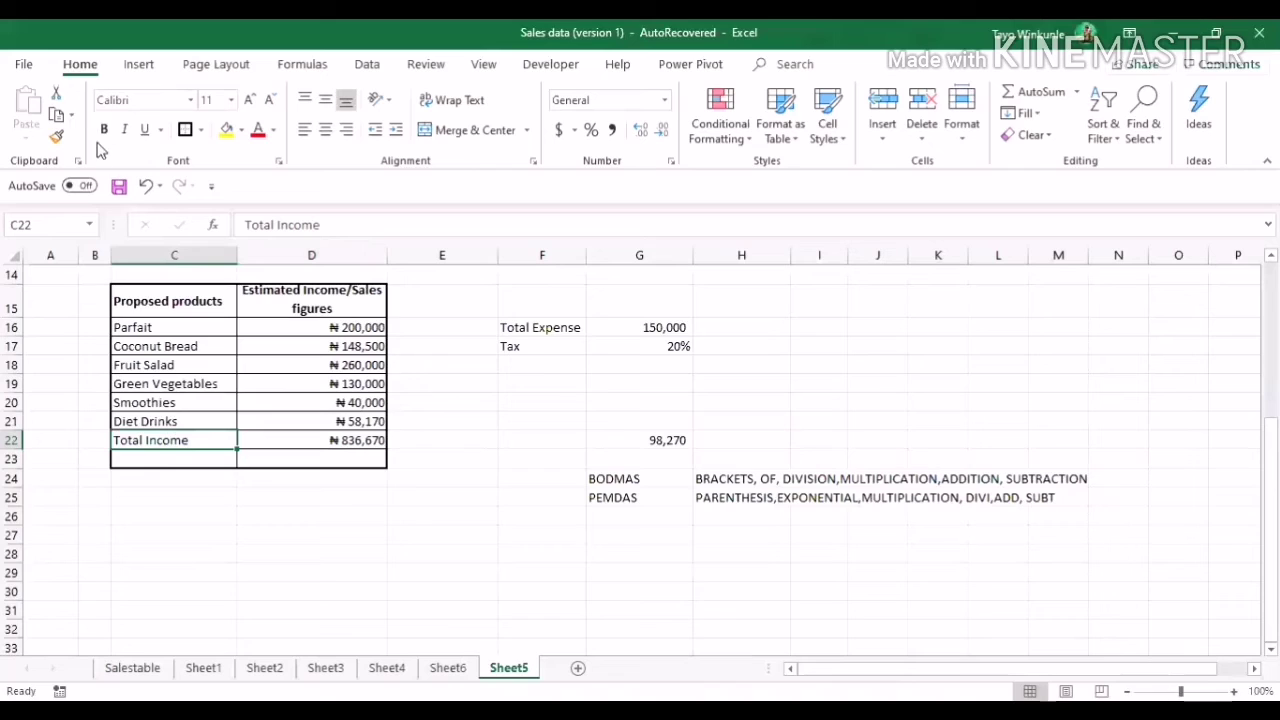
click(103, 129)
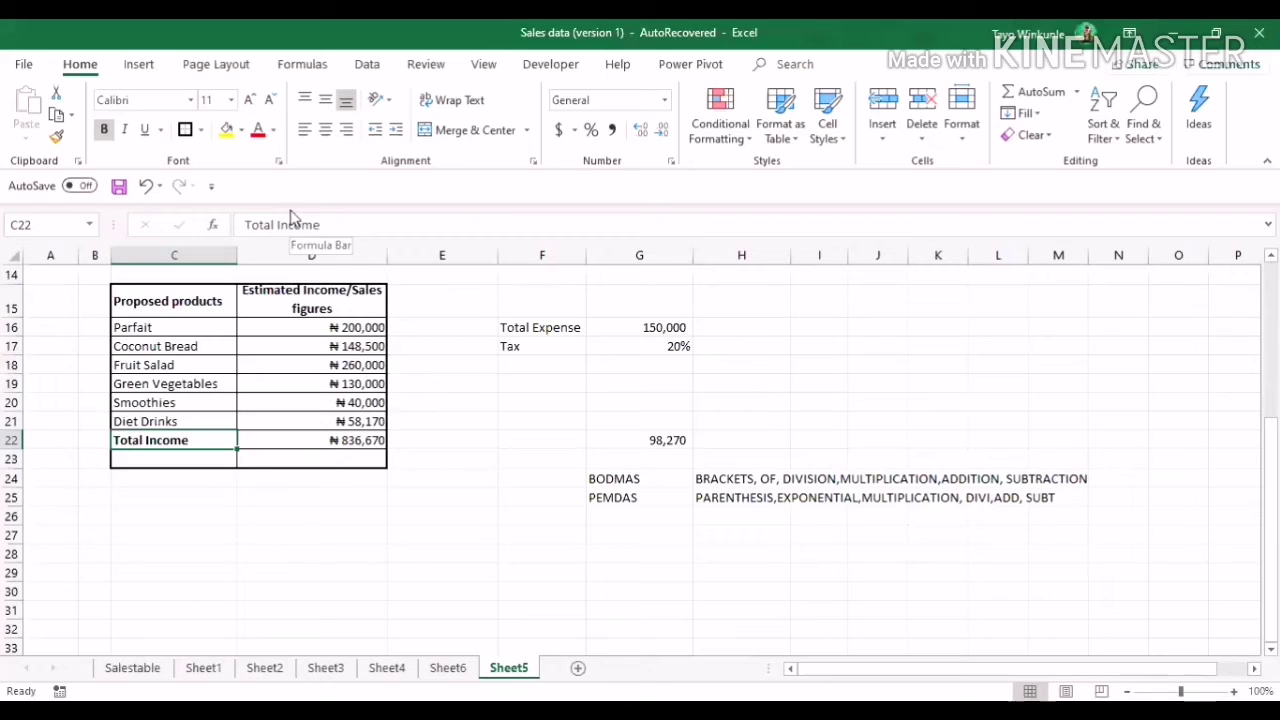
click(357, 435)
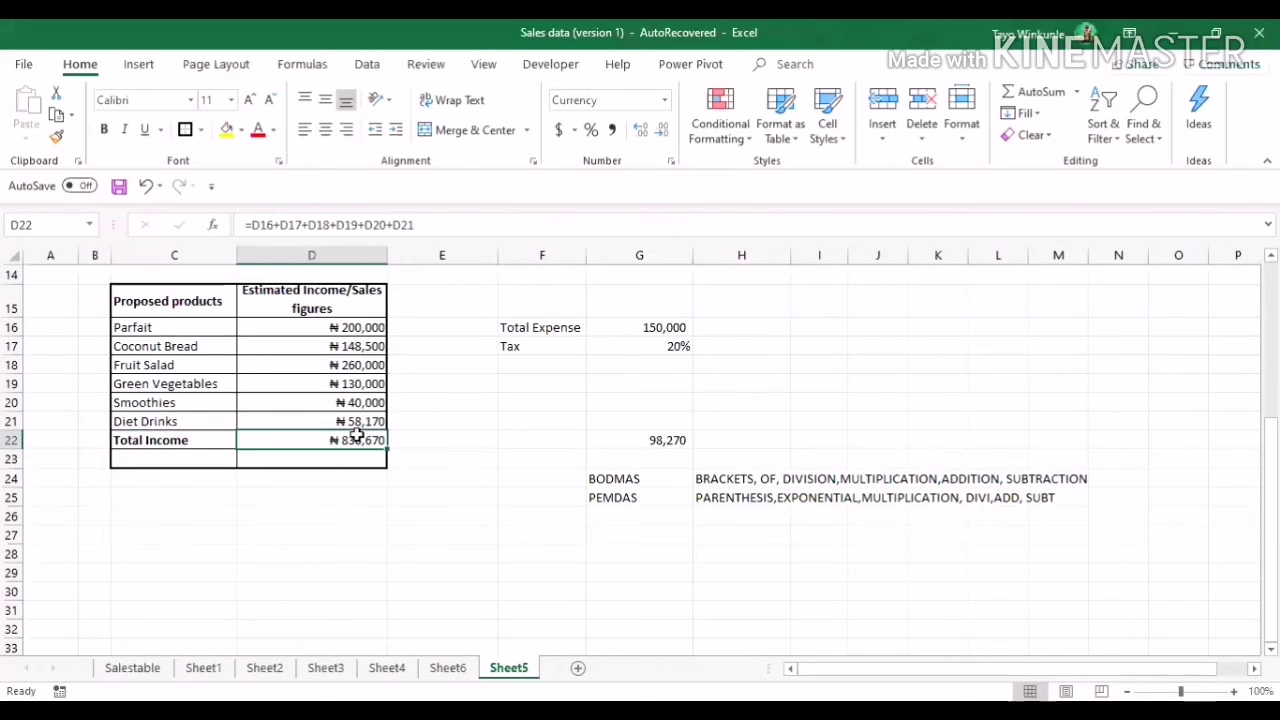
click(105, 131)
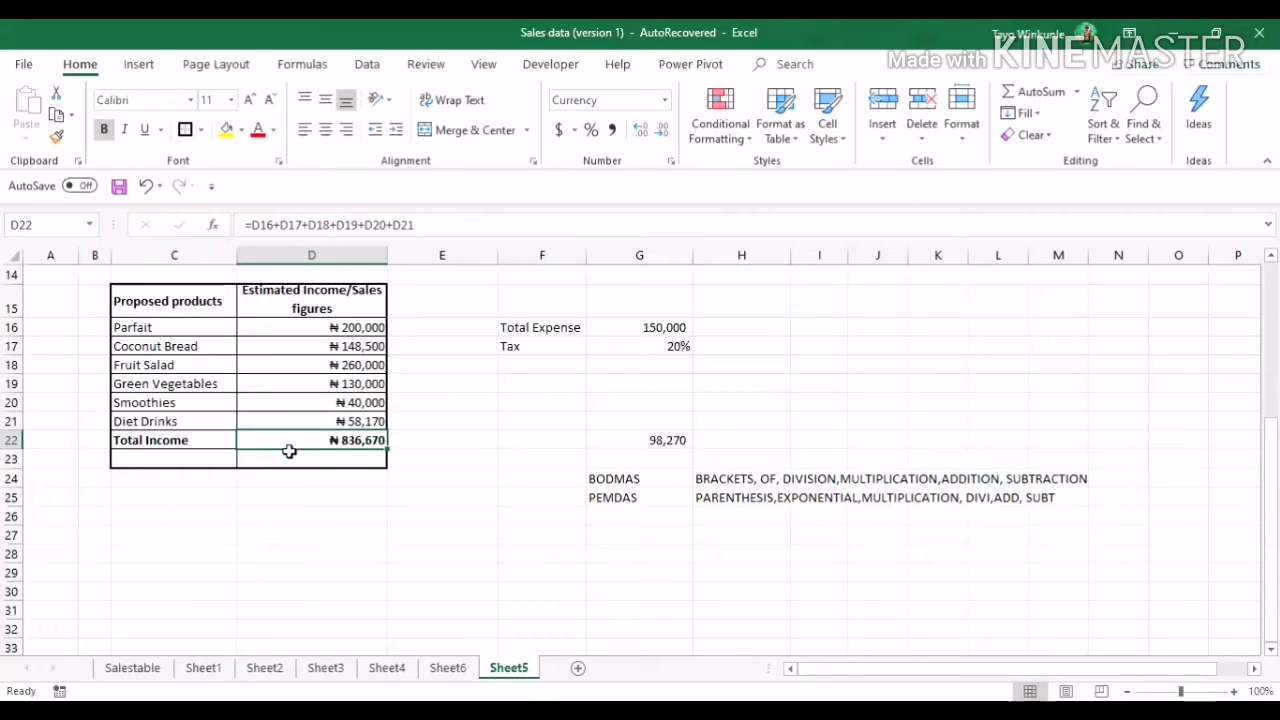
Review the empty row below Total Income and the Total Expense label and figure in F16 and G16.
click(210, 460)
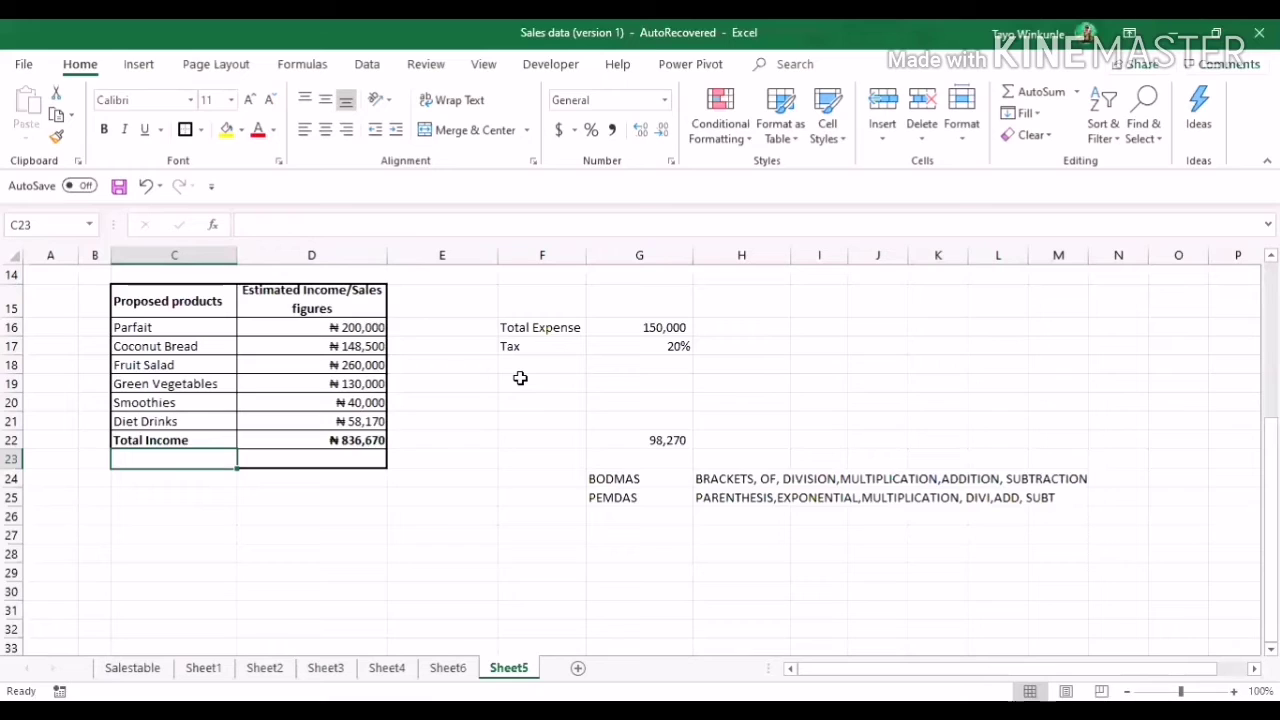
click(551, 329)
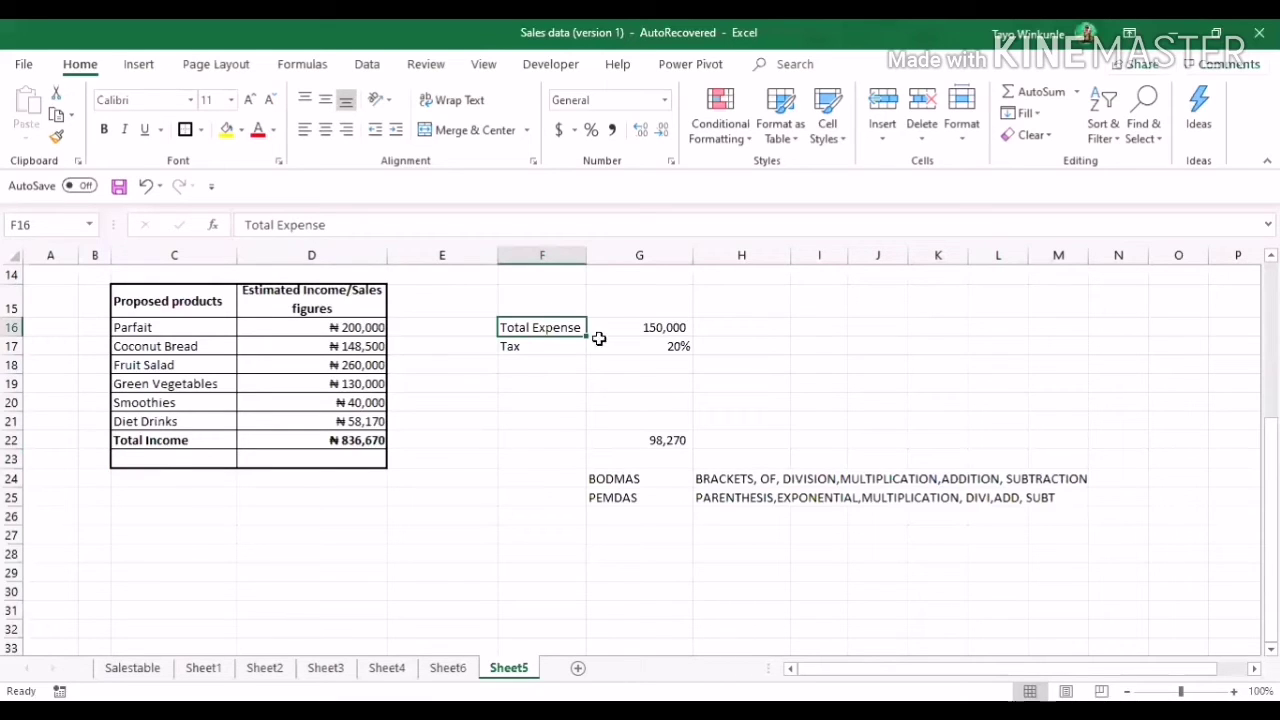
click(650, 333)
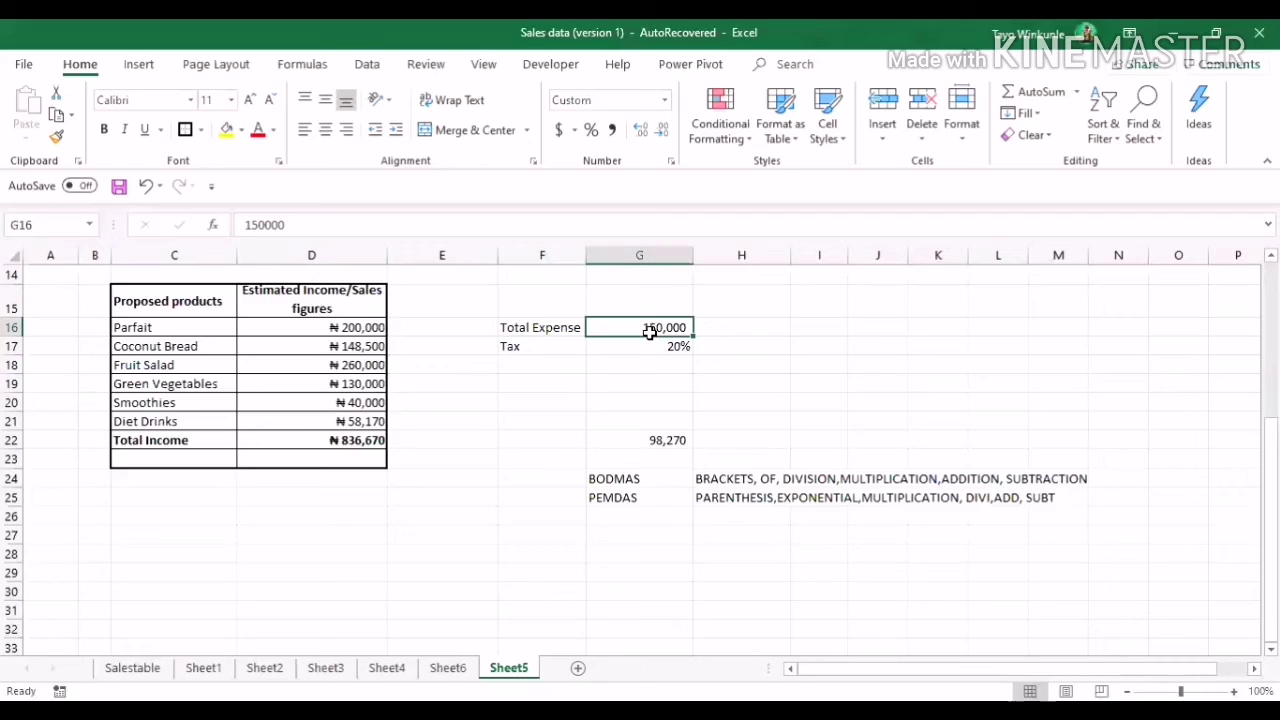
Extend the Total Expense label in F16 so it reads "Total Expense (COGS+Admin Expenses)".
click(521, 346)
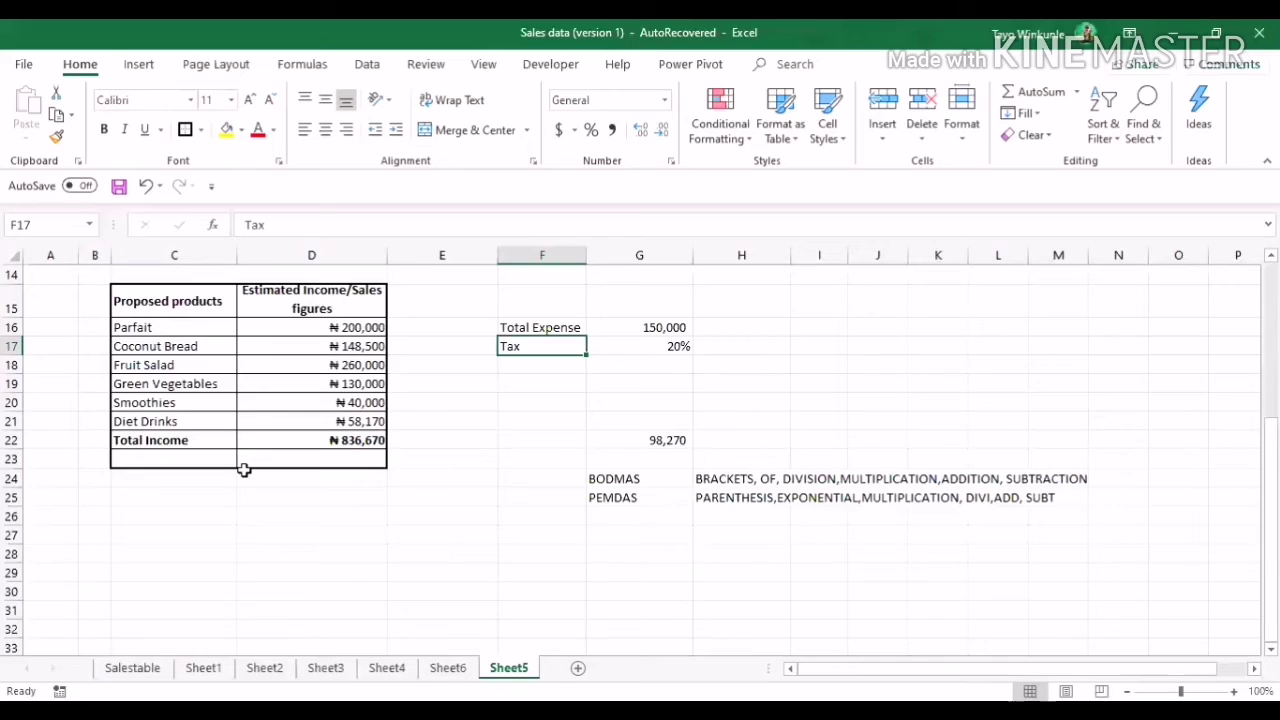
click(208, 460)
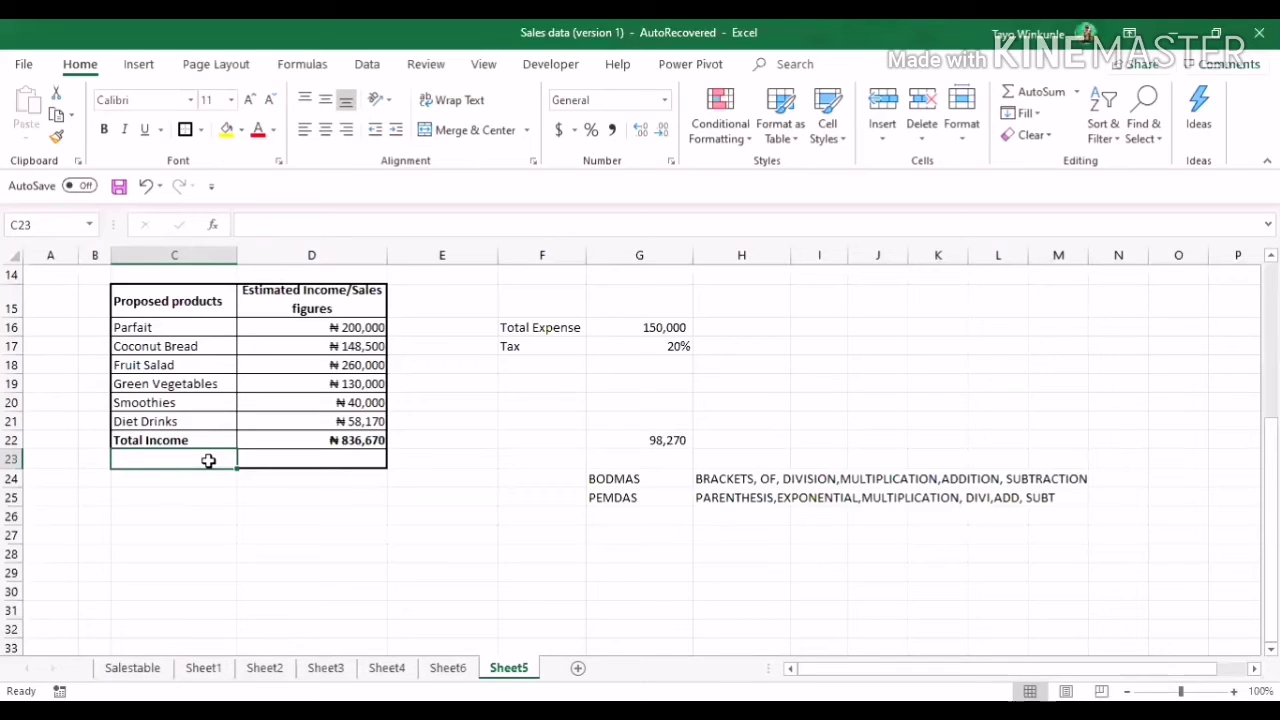
click(540, 329)
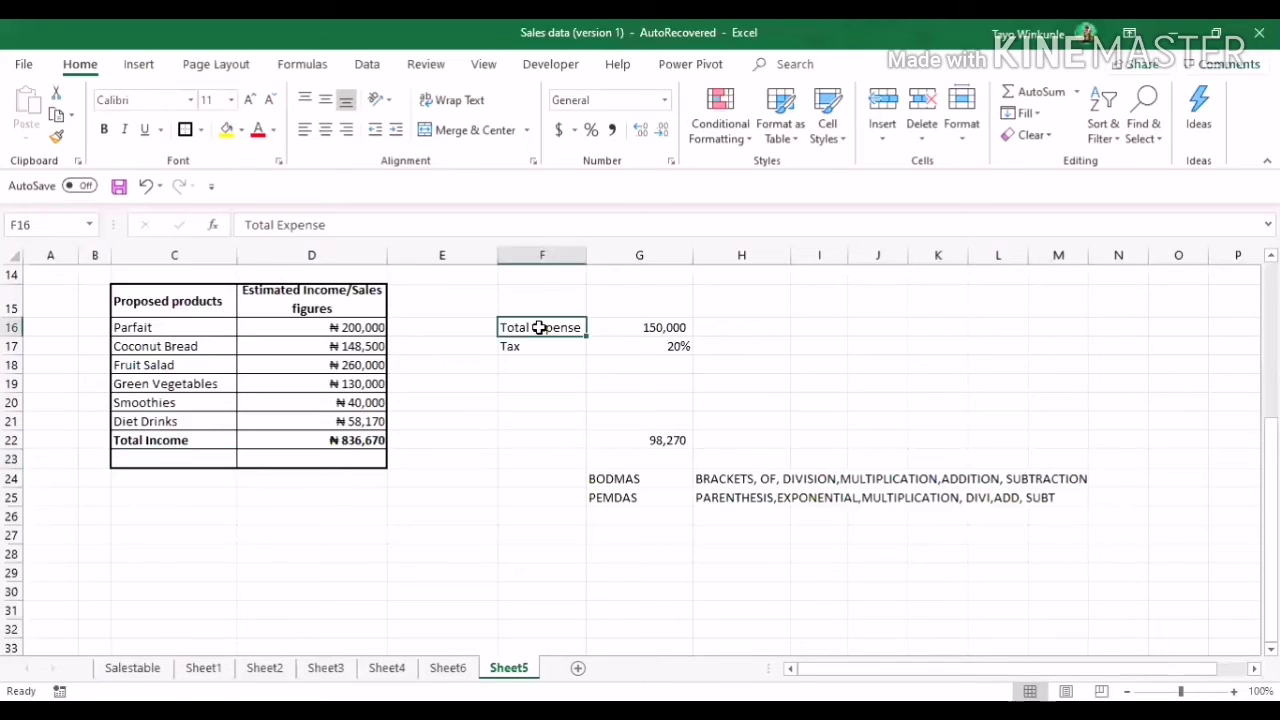
click(487, 215)
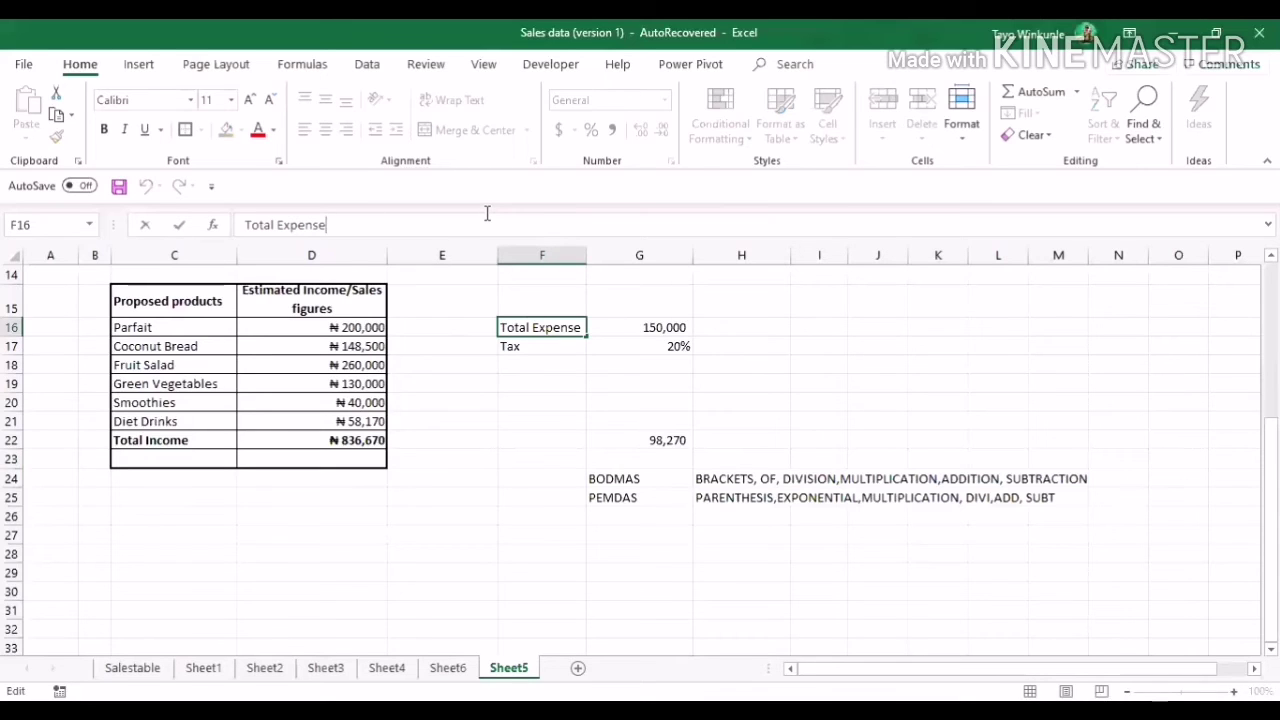
text(()
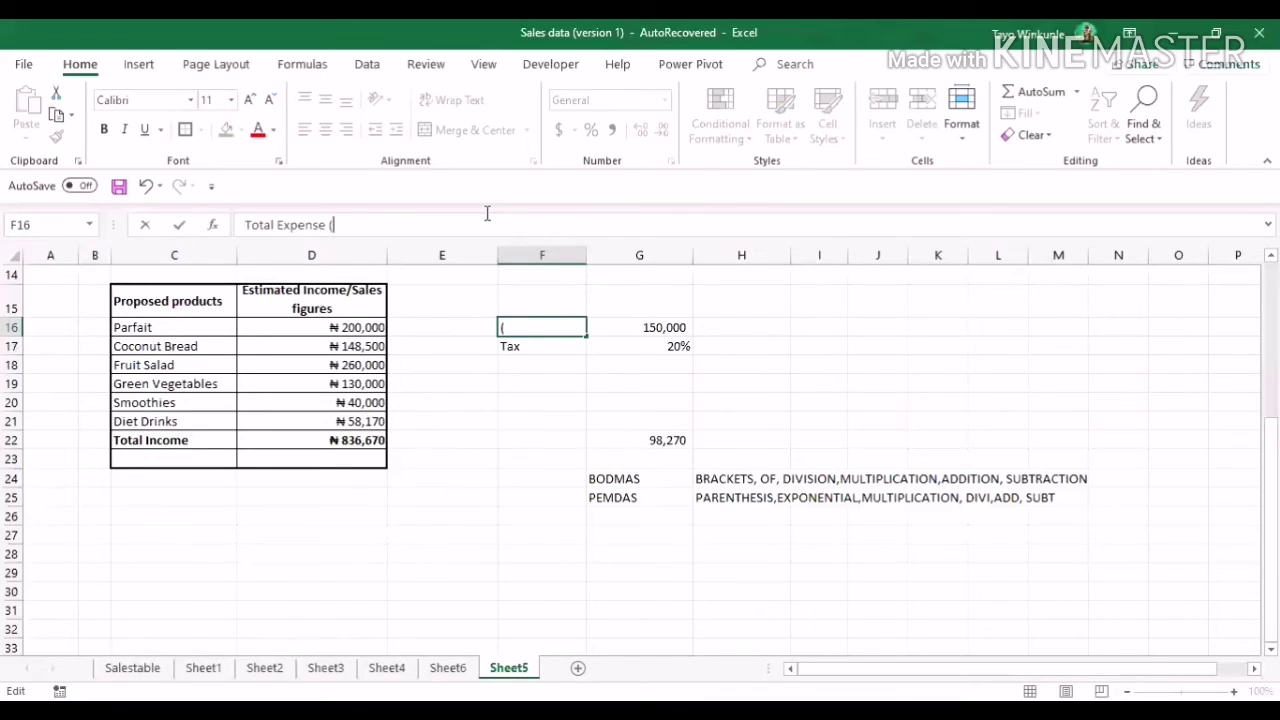
text(COGS)
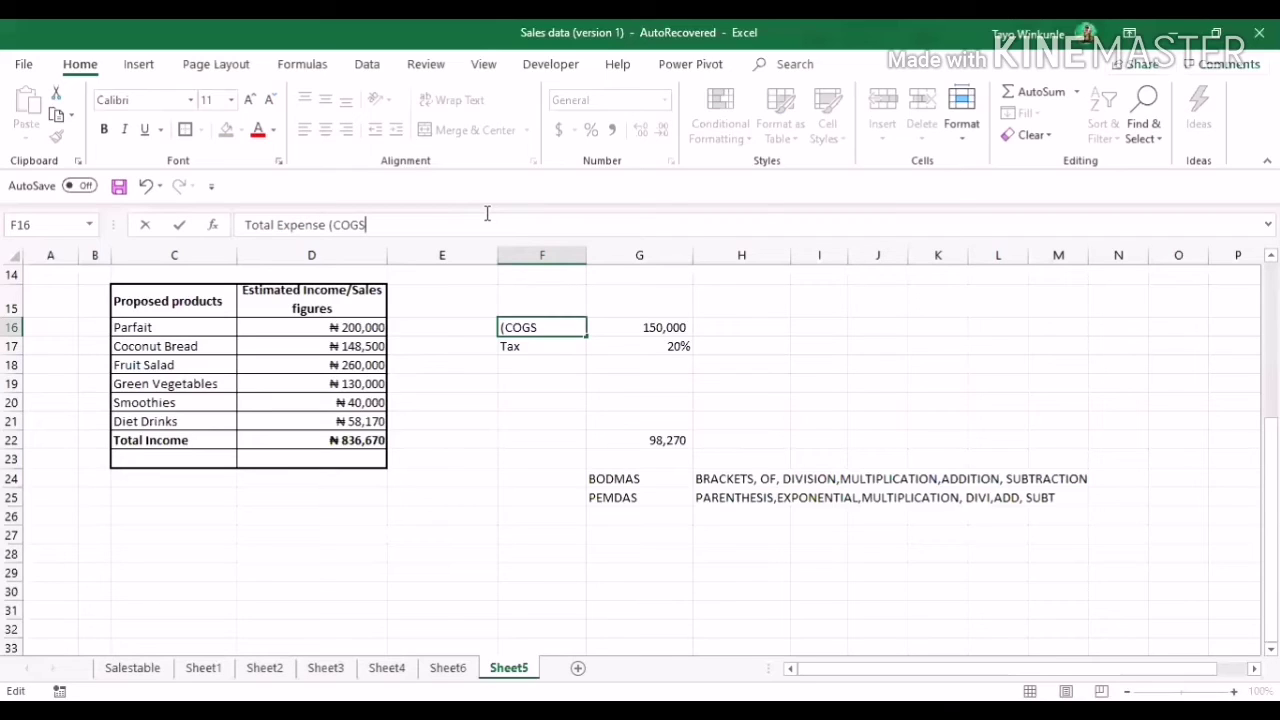
text(+Admin Expenses)
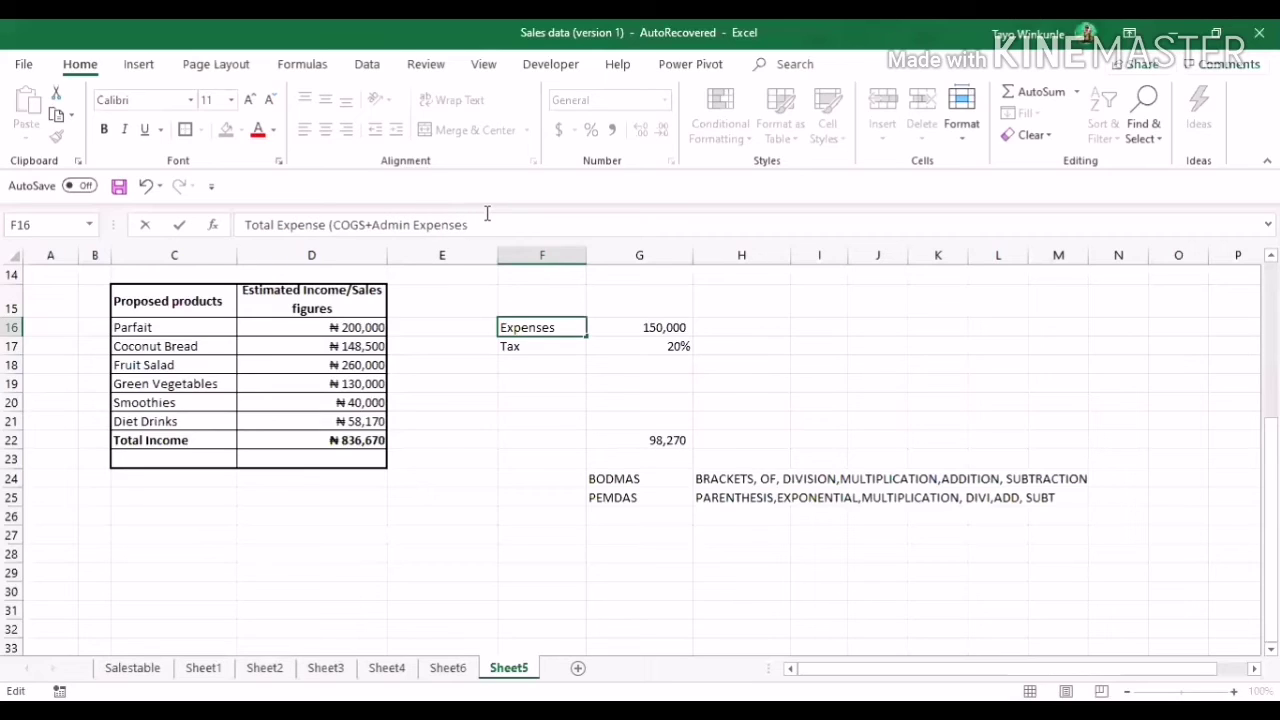
text())
key(Return)
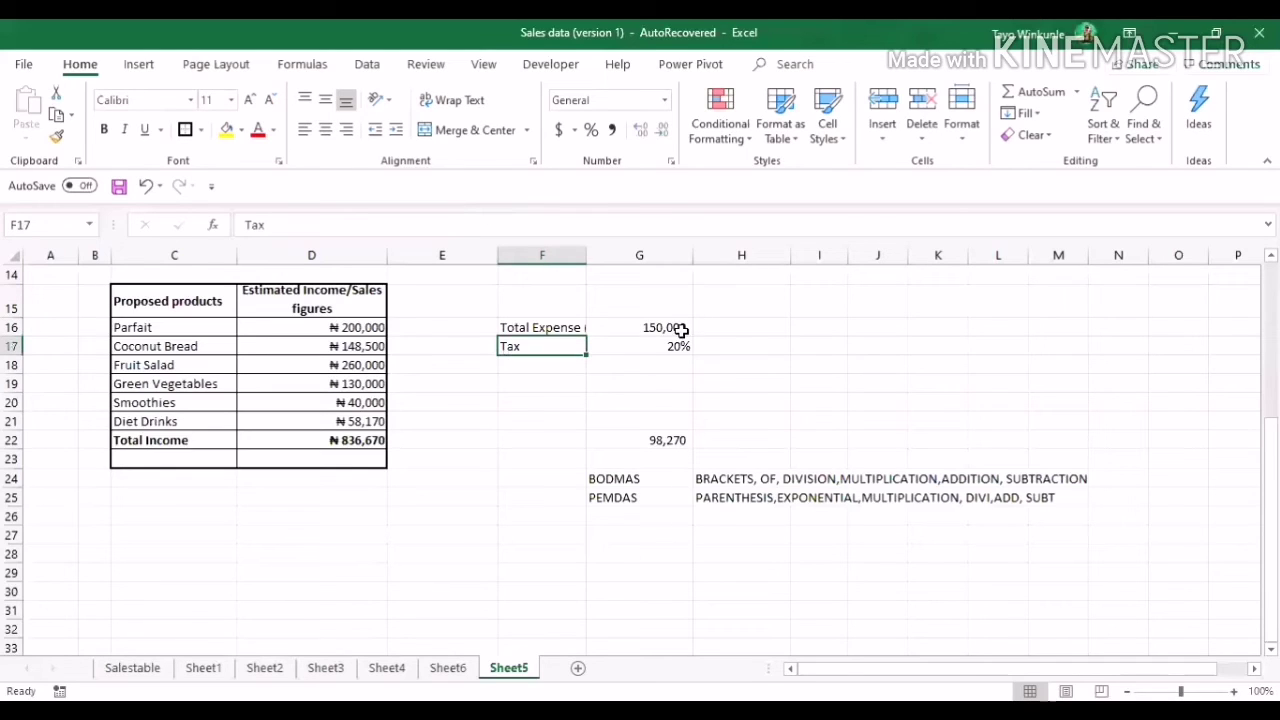
Enter the label "Profit before Tax (PBT)" in C23, below Total Income.
click(229, 468)
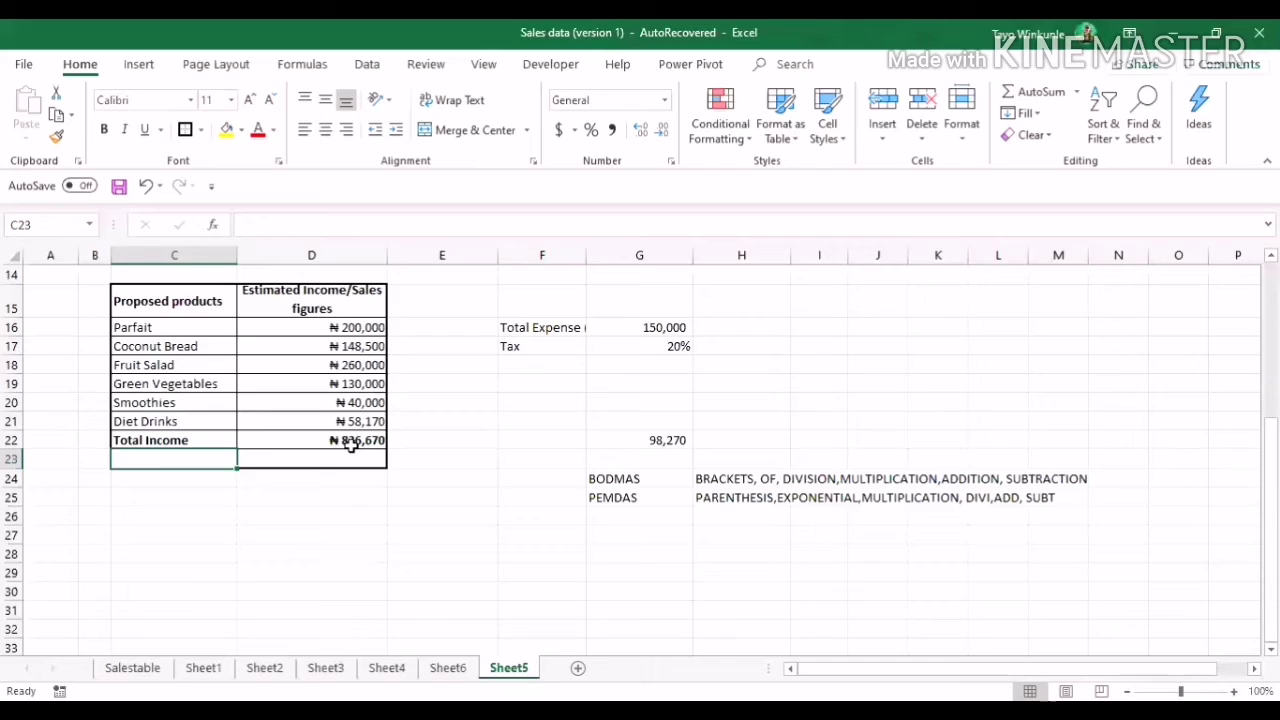
text(Pr)
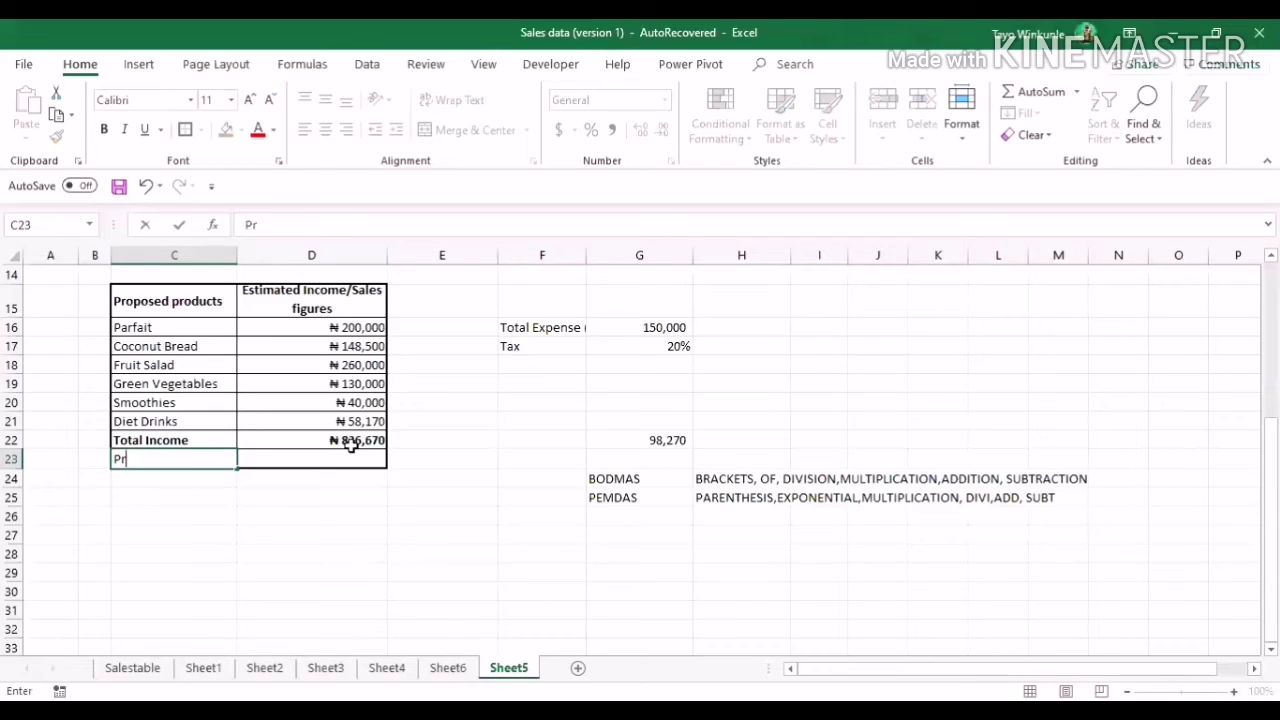
text(ofit before TYax)
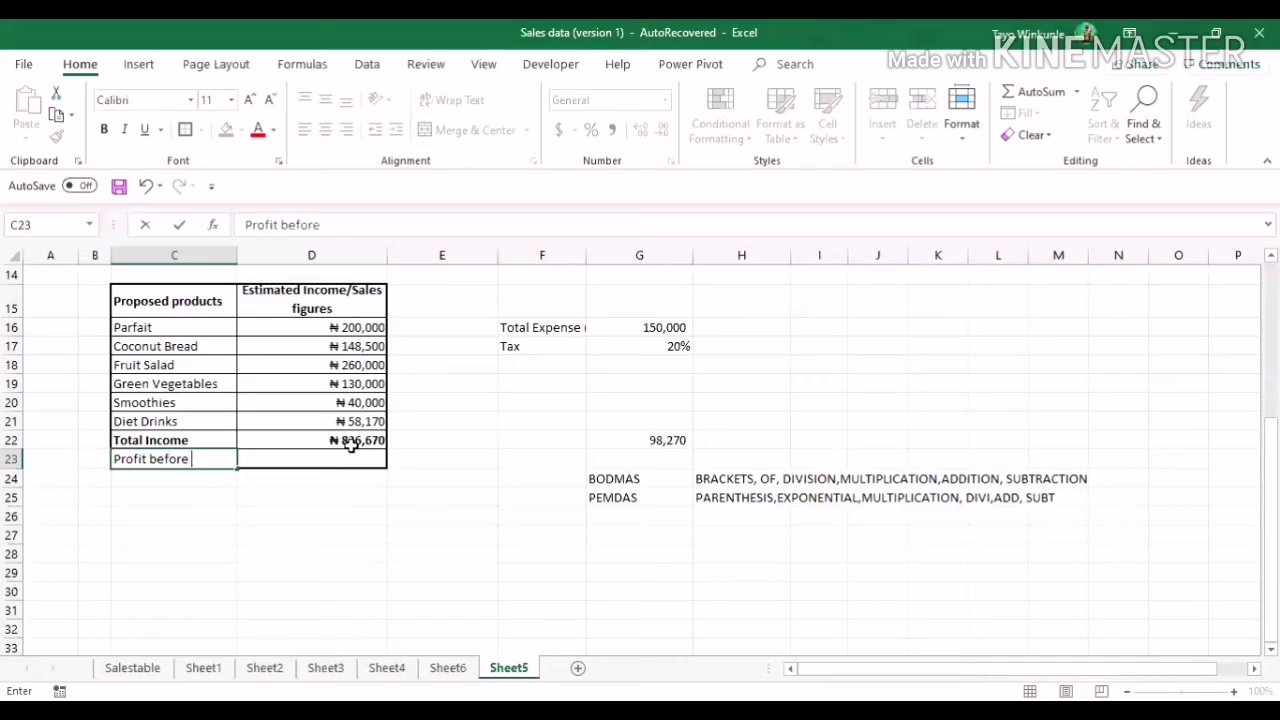
key(BackSpace)
key(BackSpace)
key(BackSpace)
text(ax (PBT)
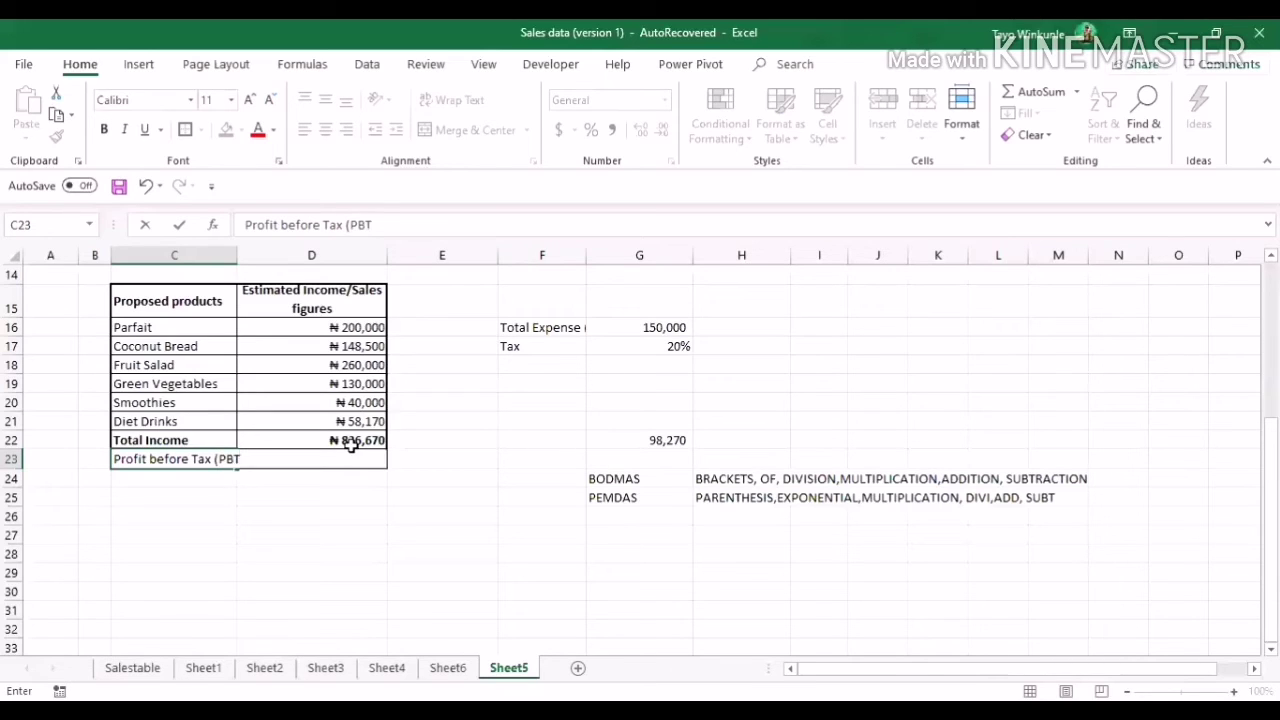
text())
click(436, 500)
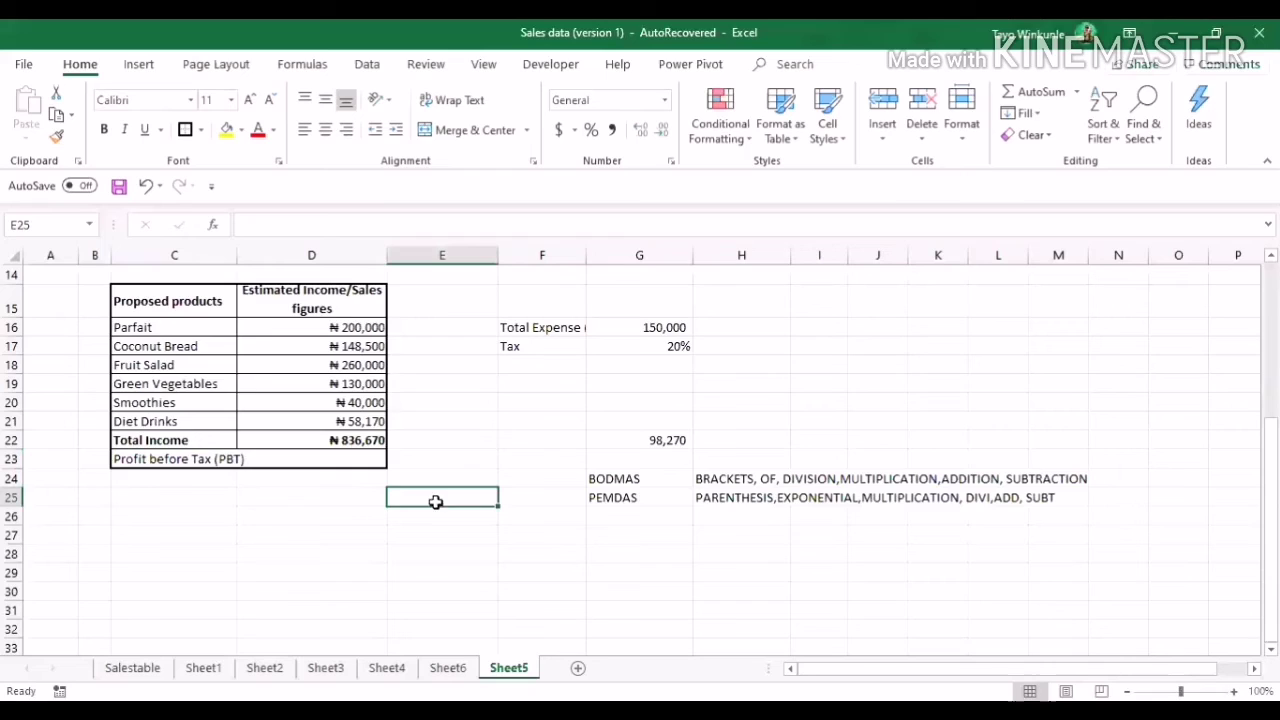
Autofit the width of column C and make the Profit before Tax label in C23 bold.
double_click(236, 255)
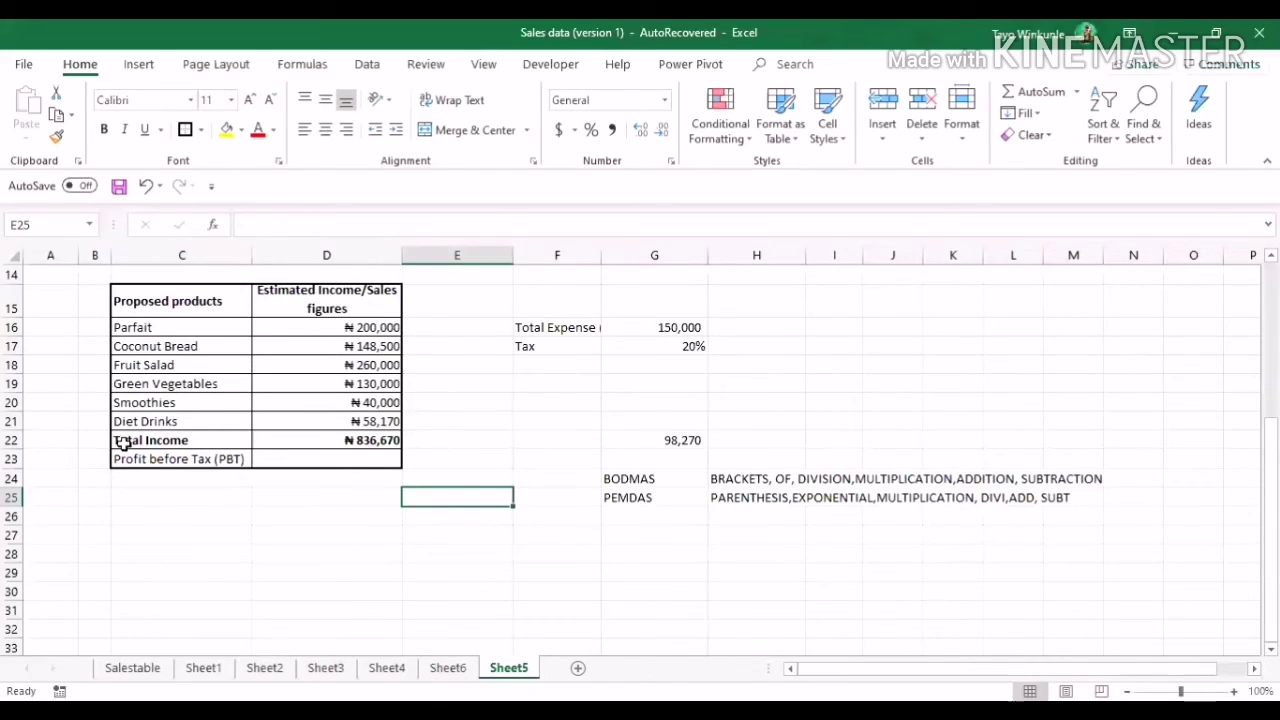
click(201, 456)
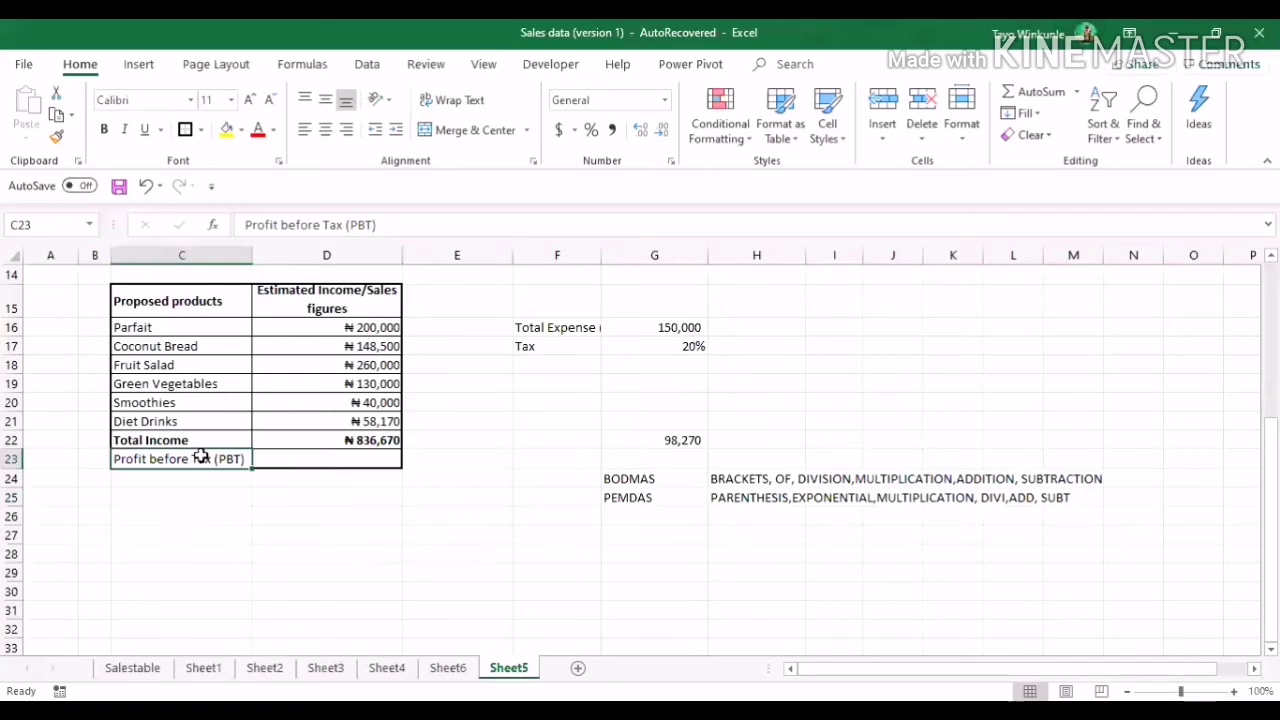
click(104, 135)
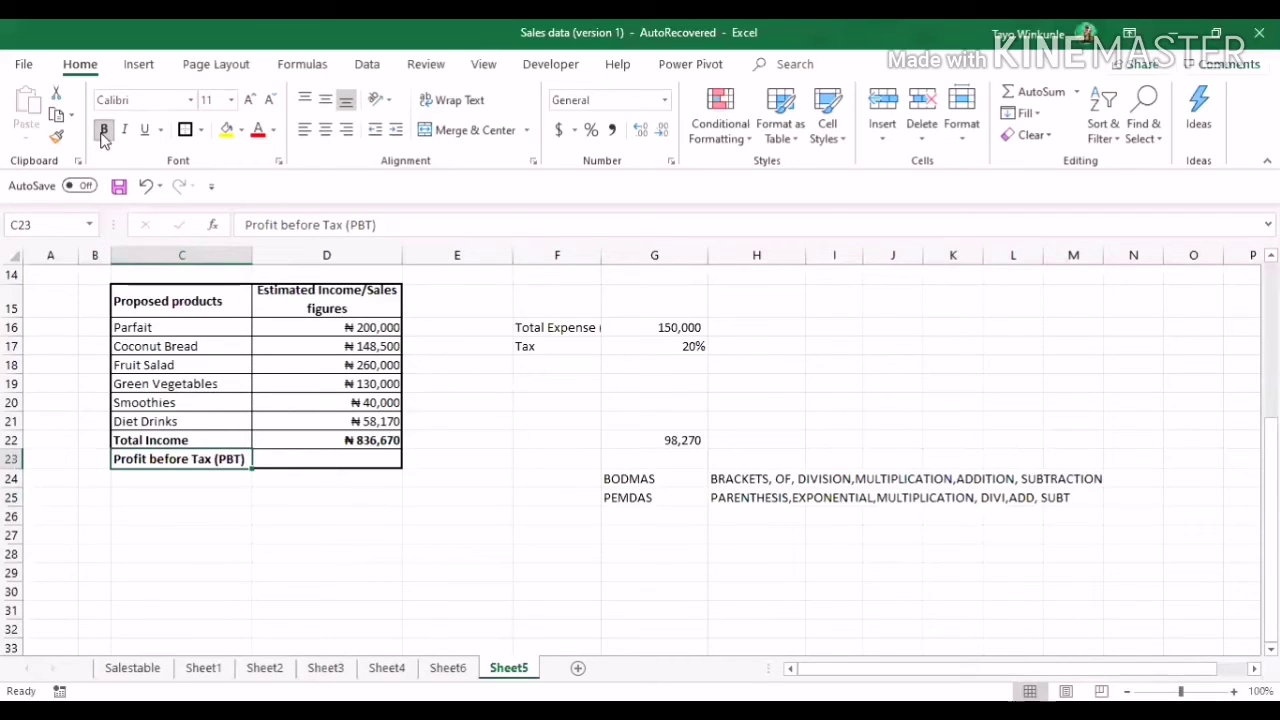
Calculate Profit before Tax in D23 with the formula =D22-G16 and make the amount bold.
click(332, 455)
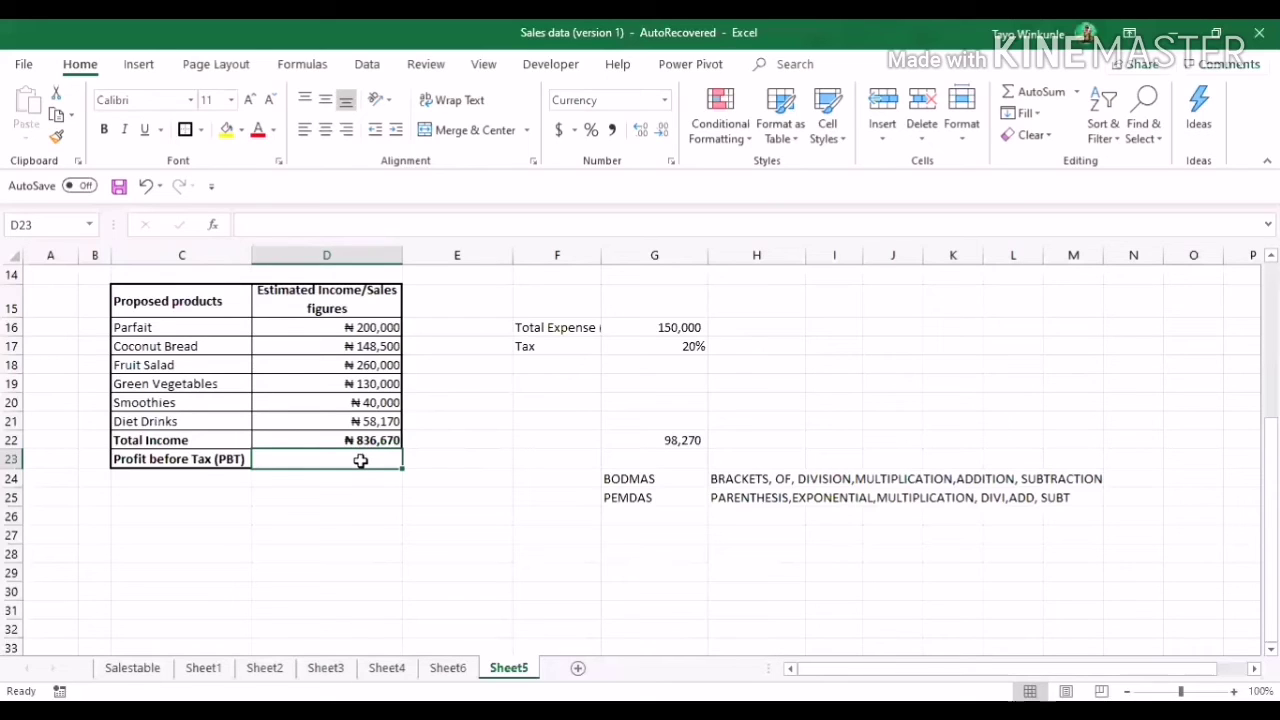
text(=)
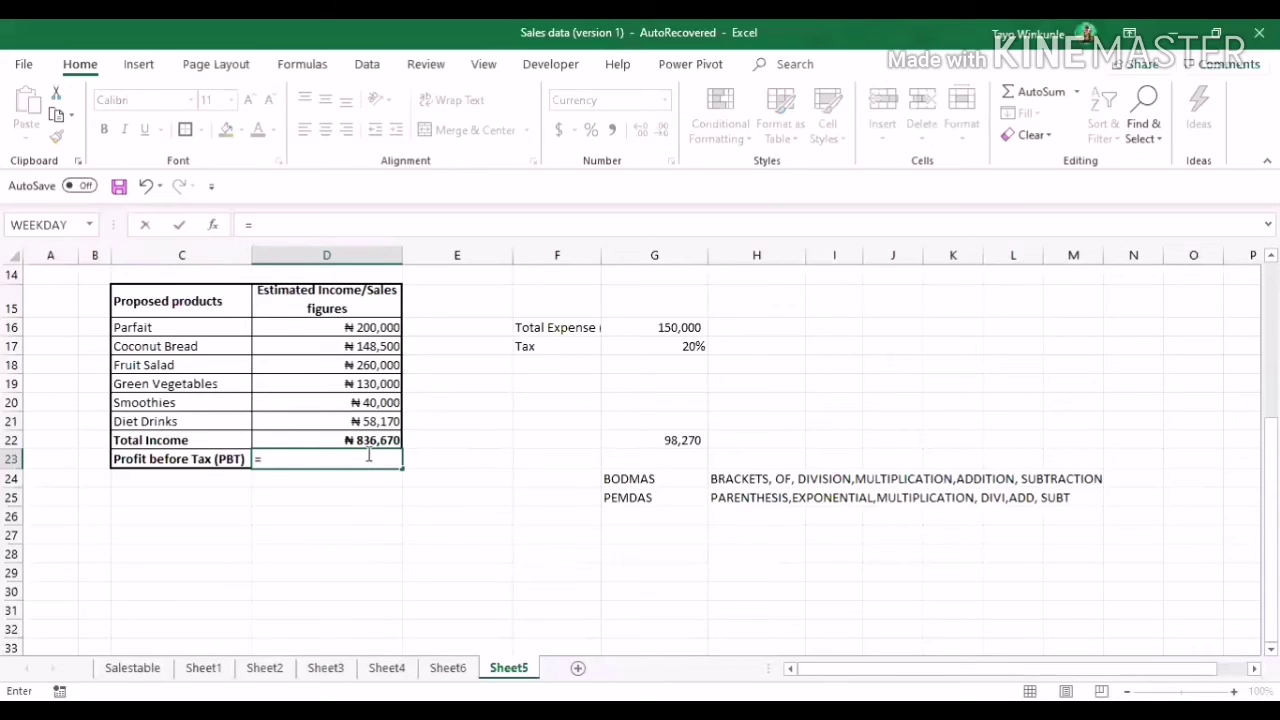
click(350, 440)
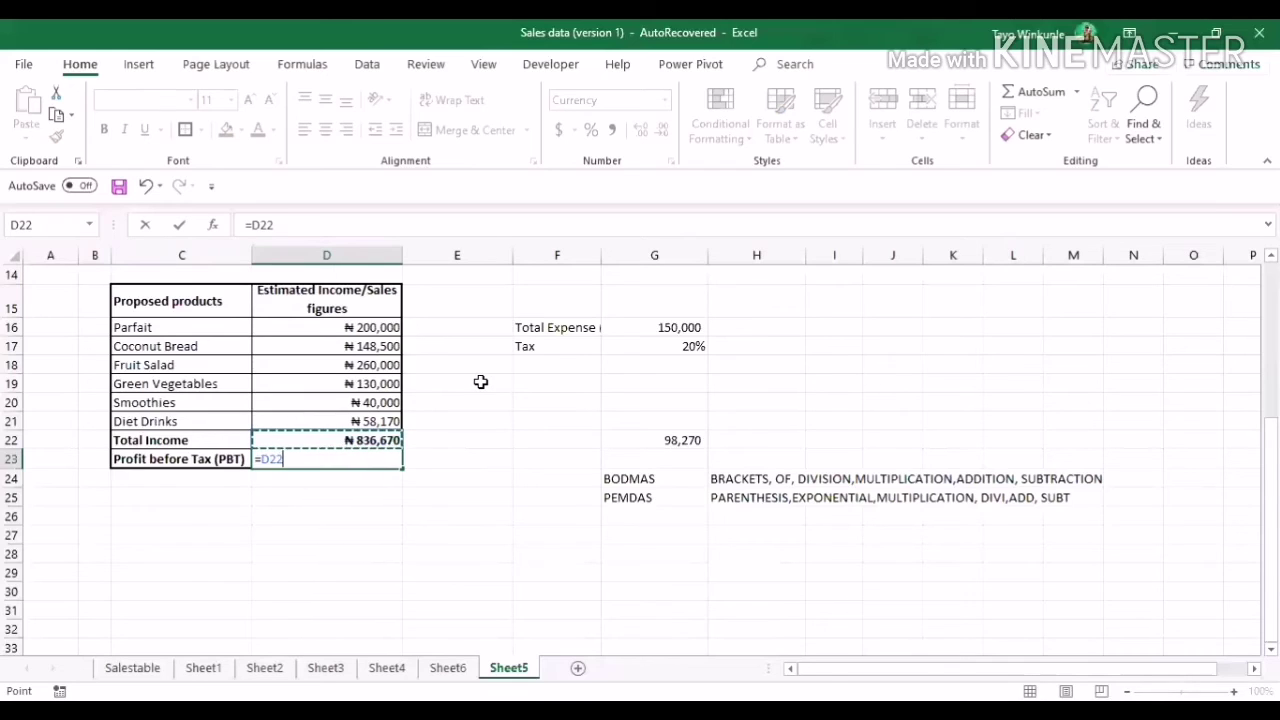
text(-)
click(689, 323)
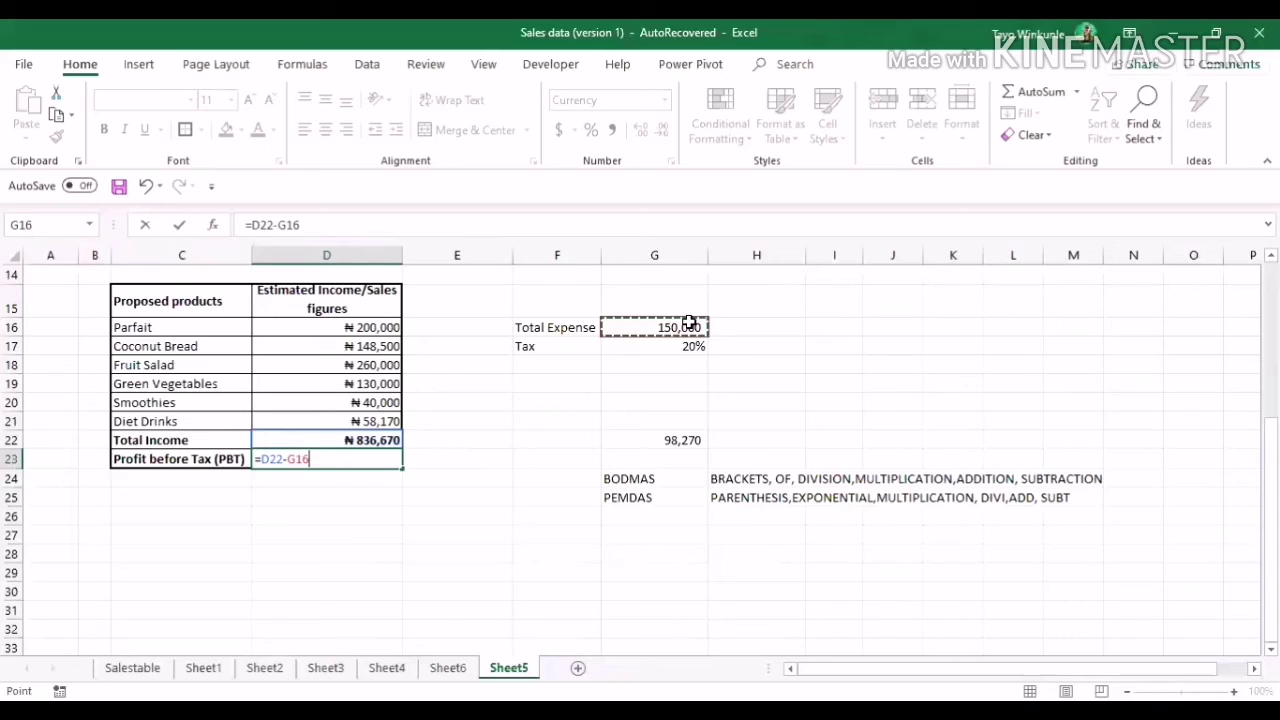
key(Return)
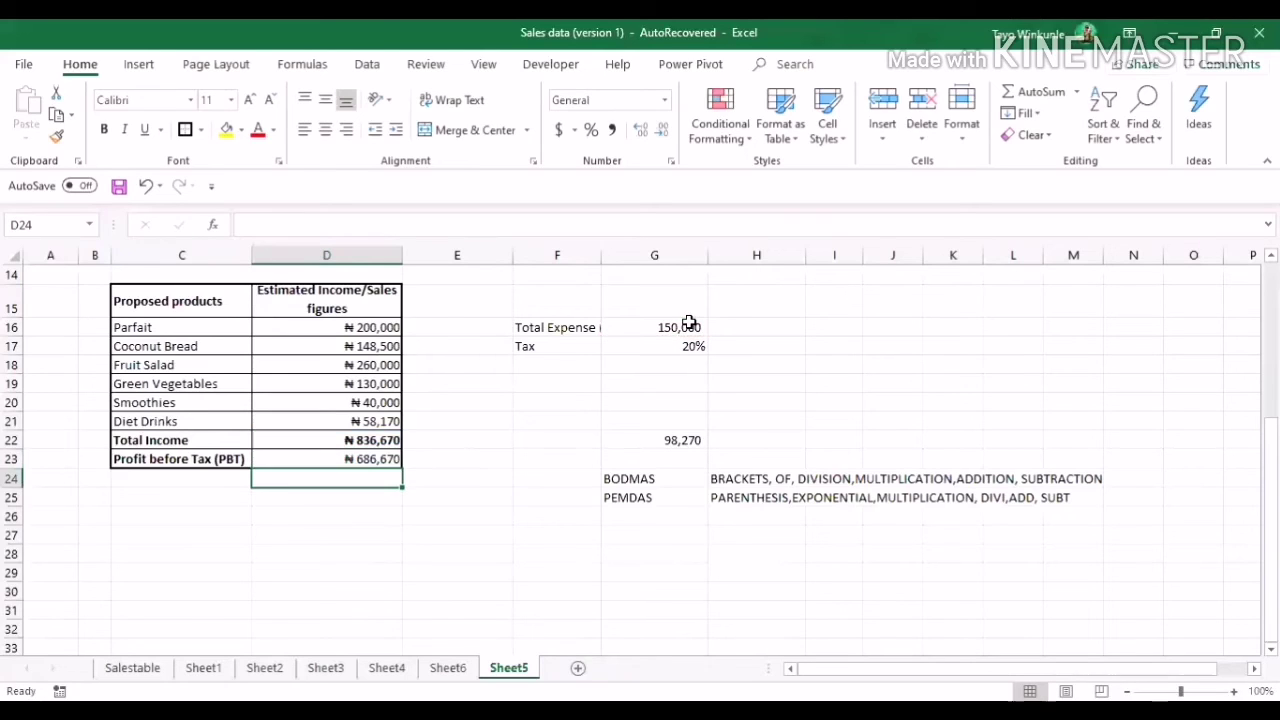
click(388, 459)
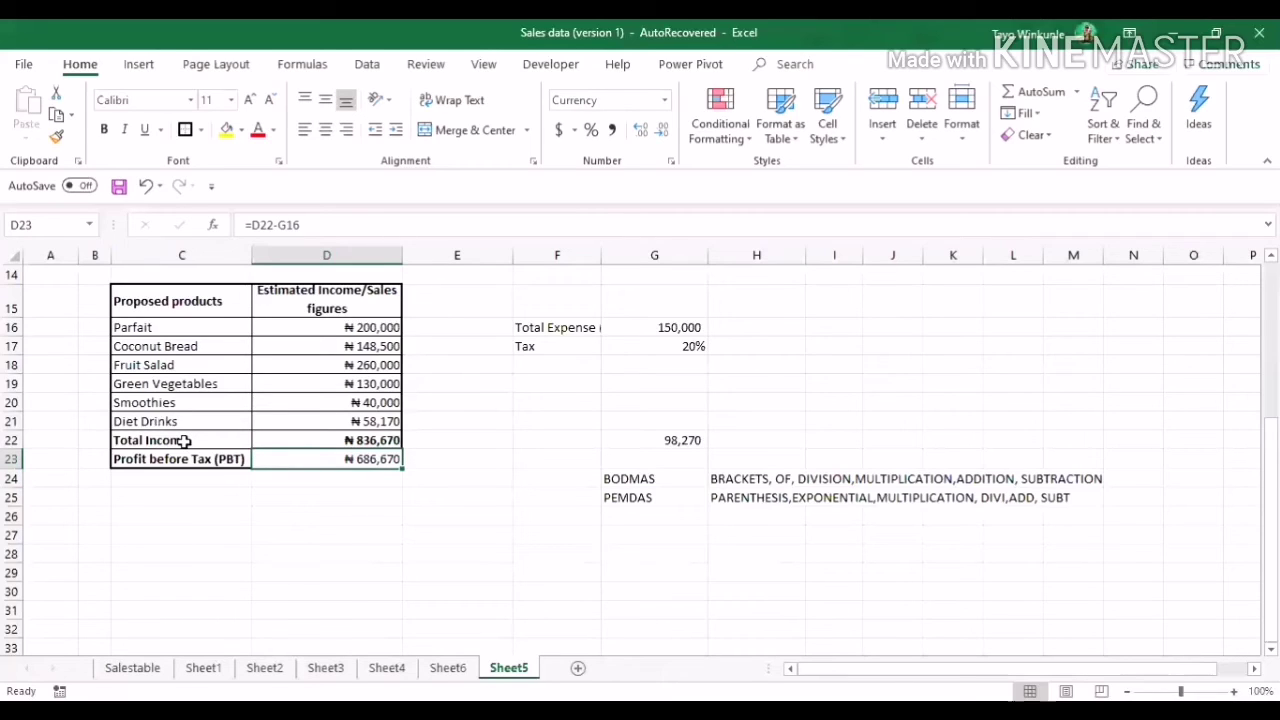
click(106, 129)
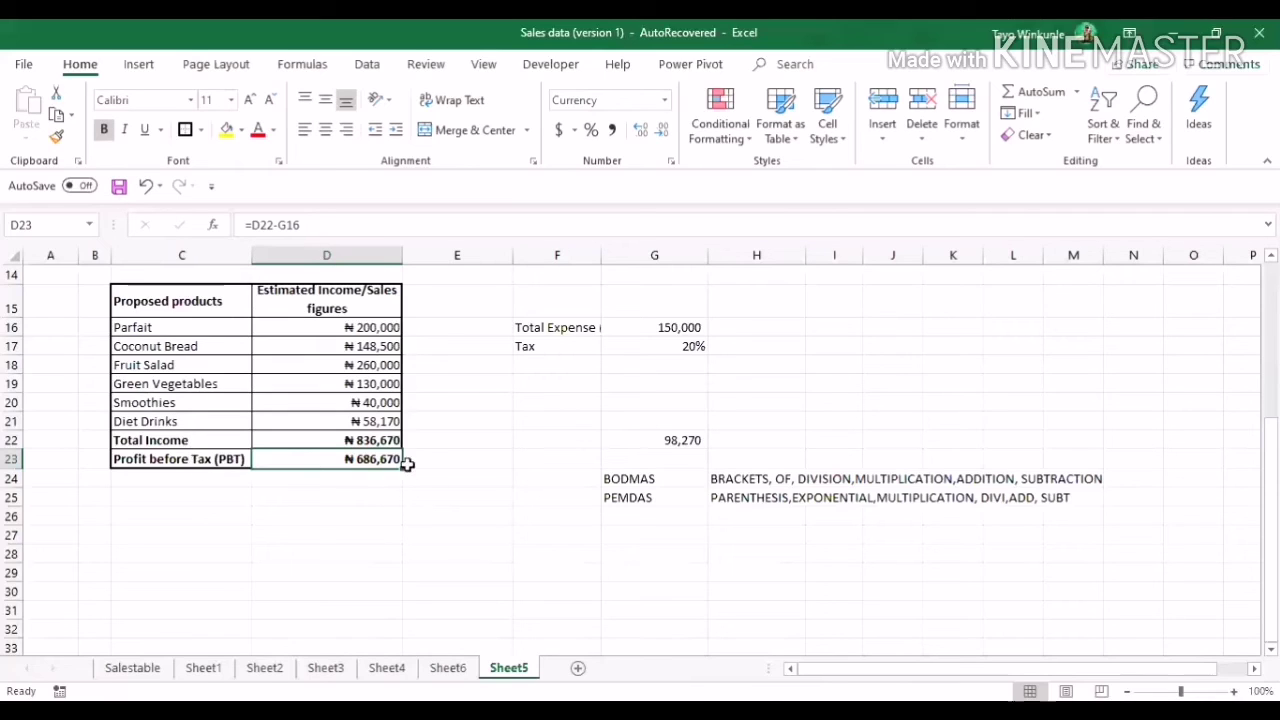
Enter the label "Profit after Tax (PAT)" in C24, below Profit before Tax.
click(199, 481)
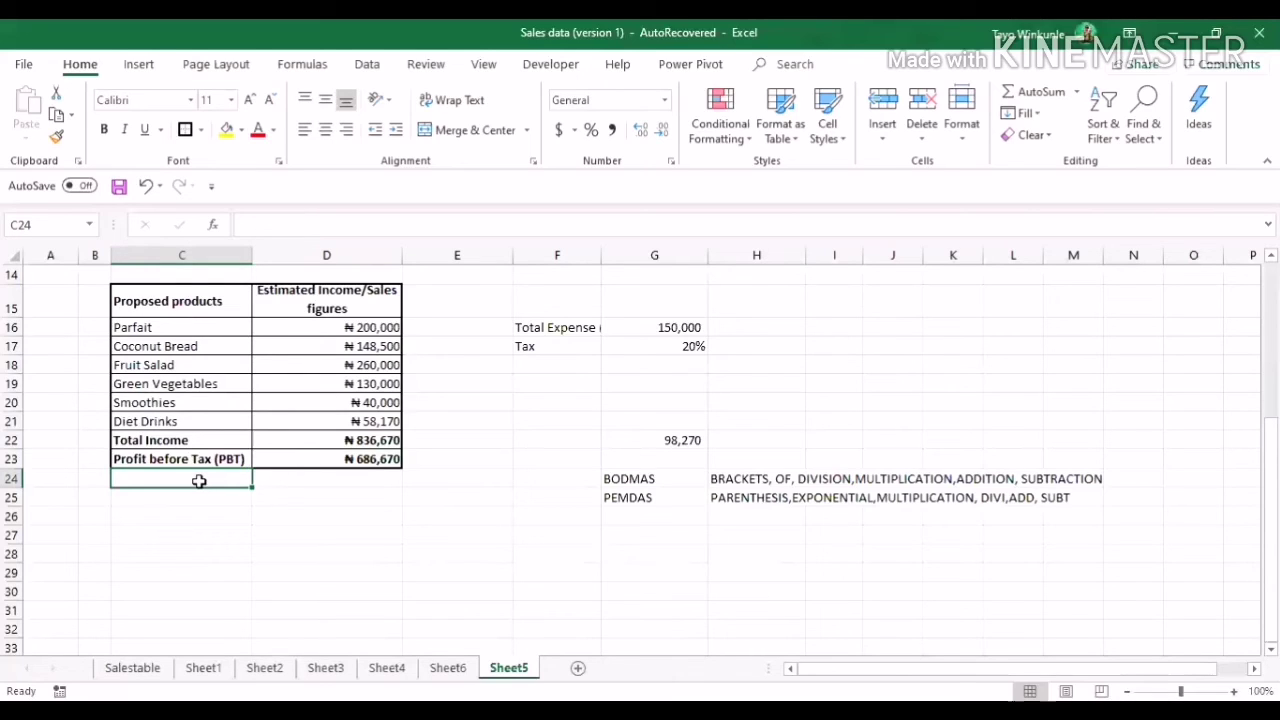
text(P)
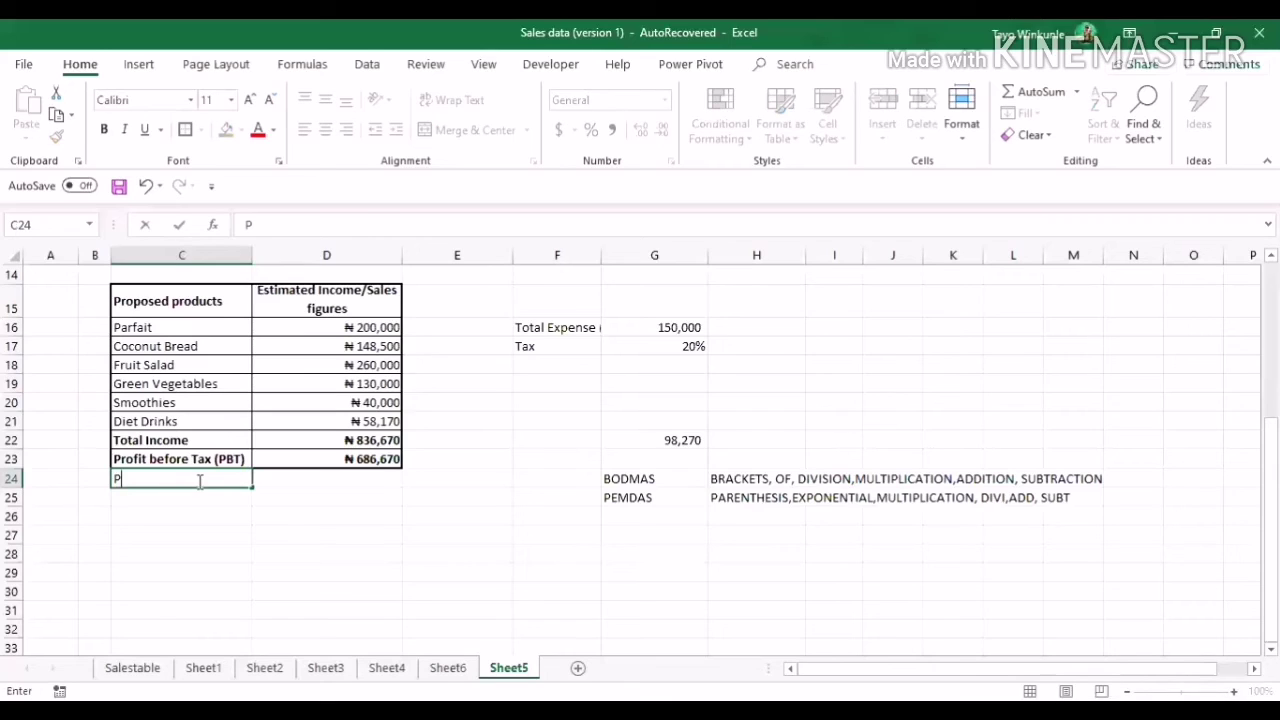
text(rofit )
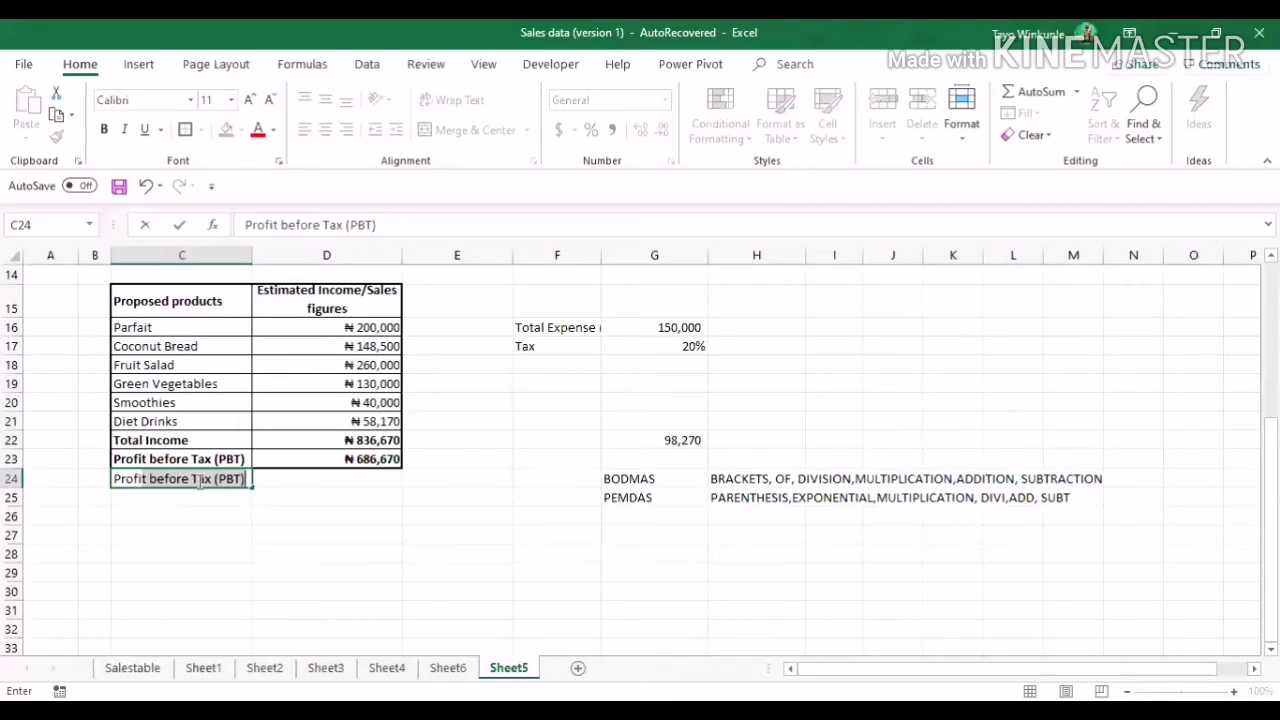
text(after )
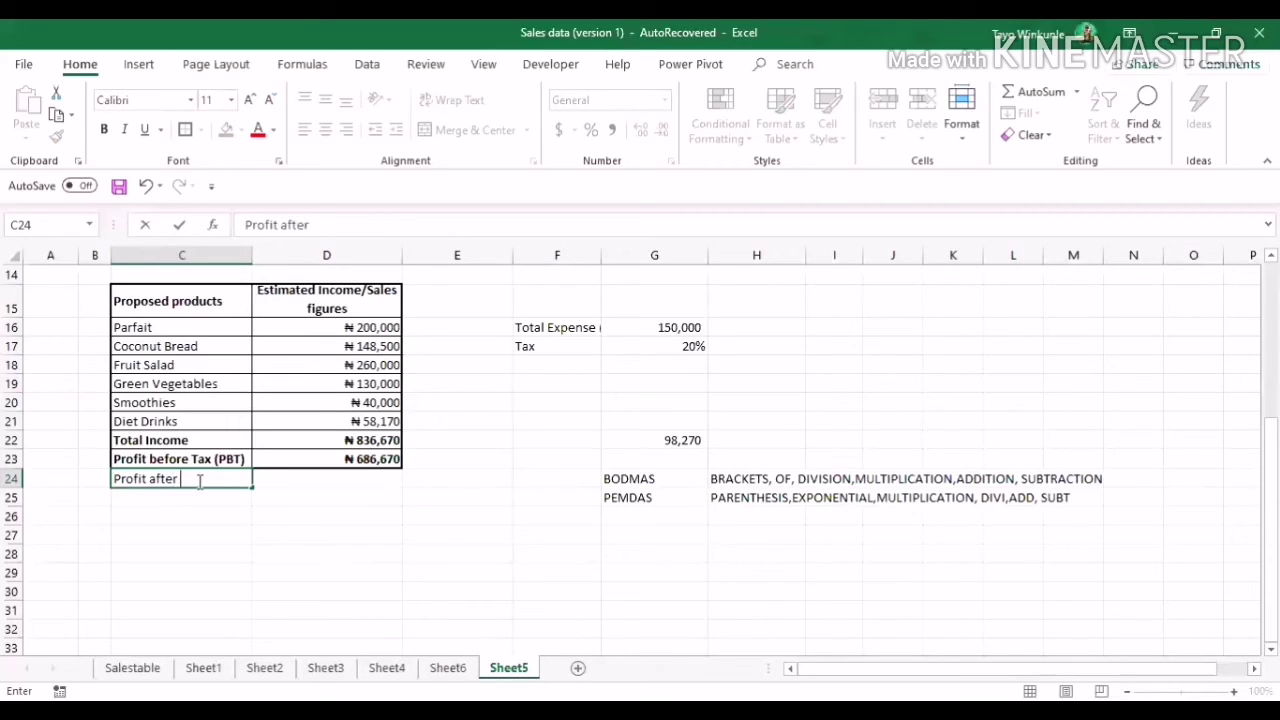
text(Tax (PAT)
click(290, 483)
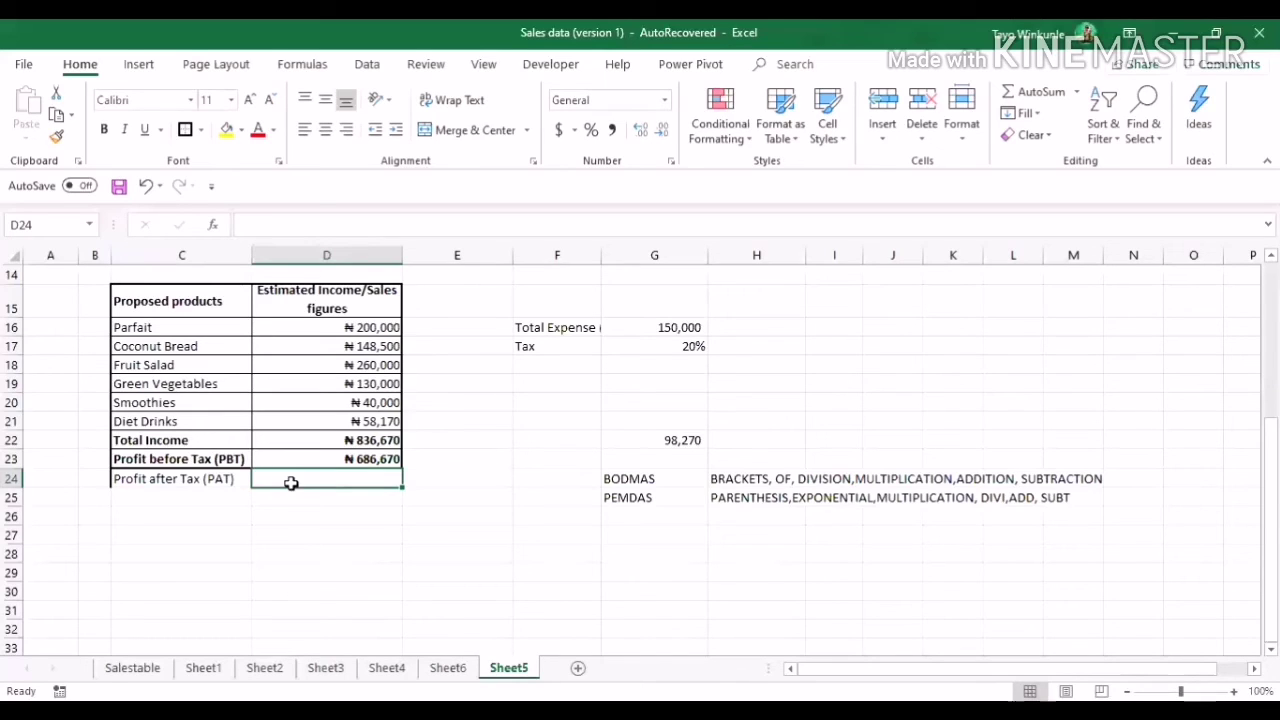
Insert a new row above Profit after Tax and enter the label "Tax" in its cell C24.
click(12, 479)
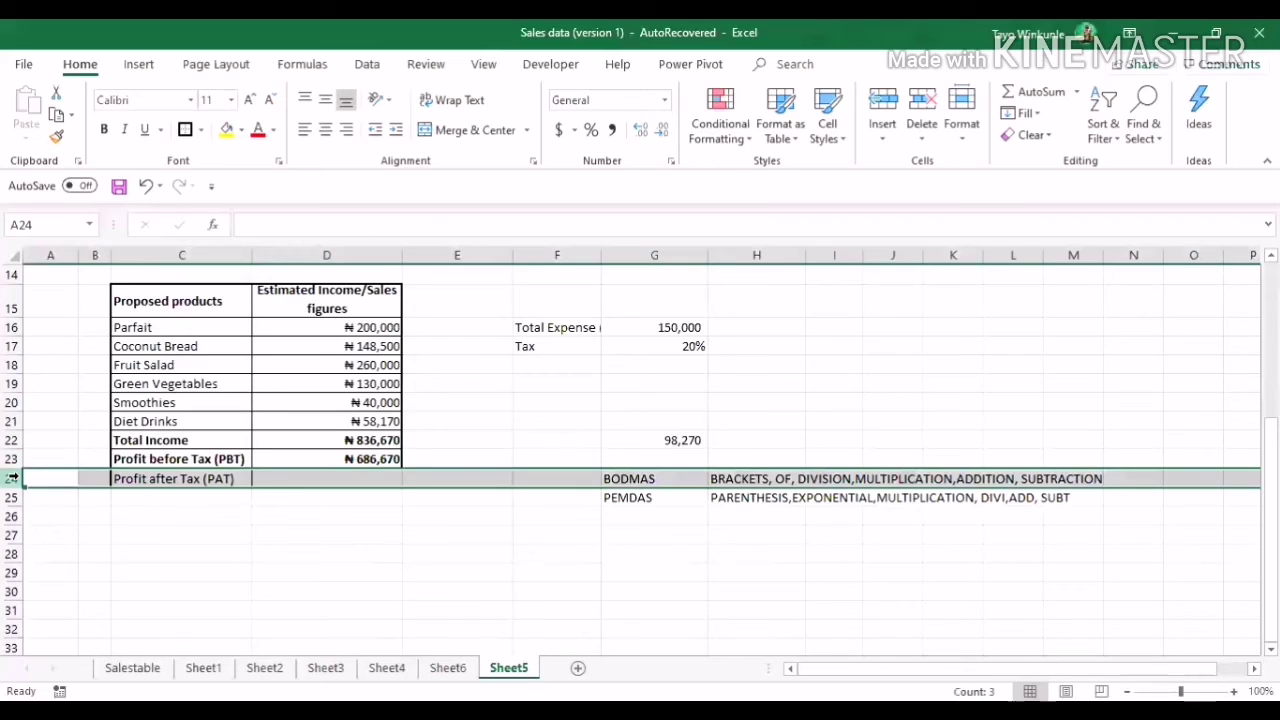
right_click(14, 479)
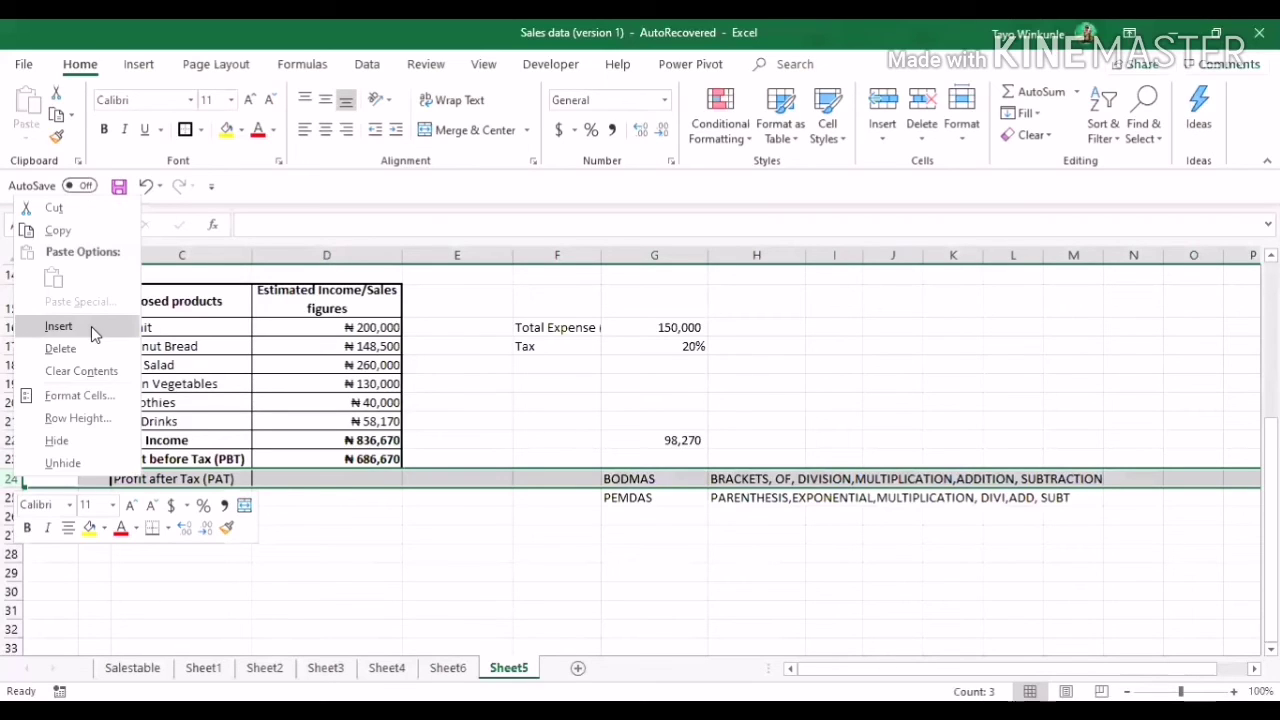
click(91, 326)
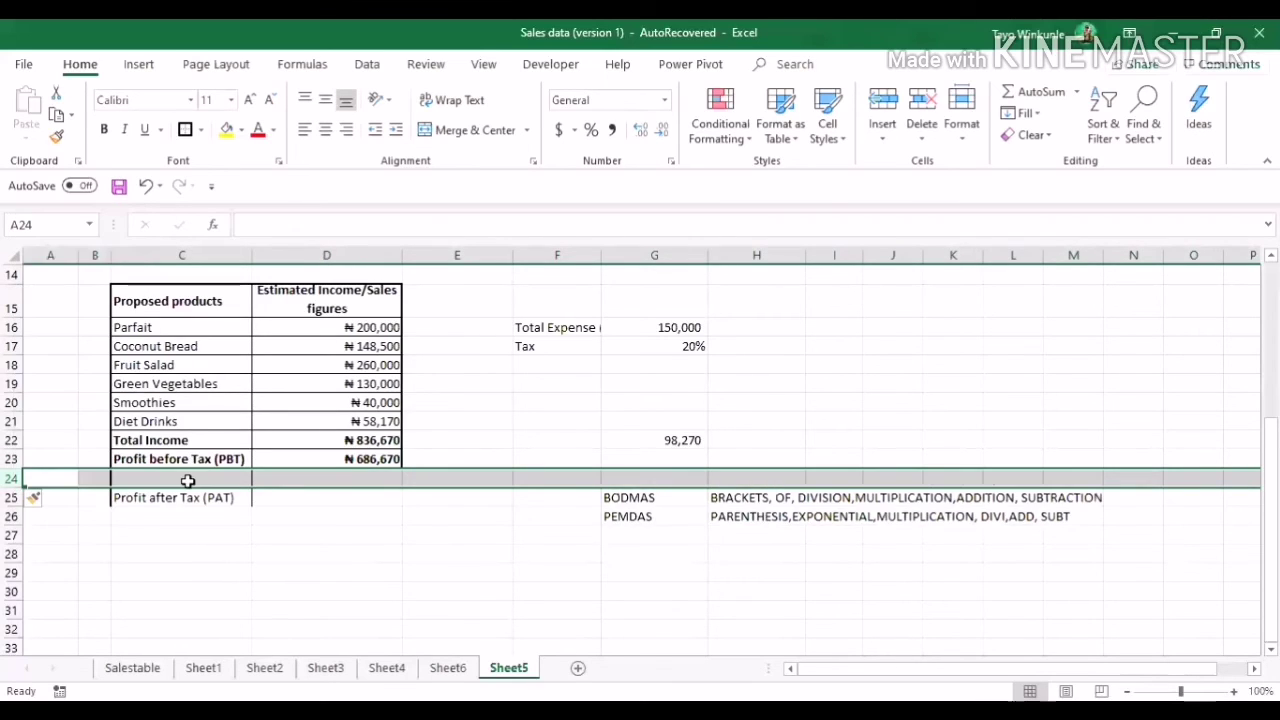
click(187, 480)
text(Tax)
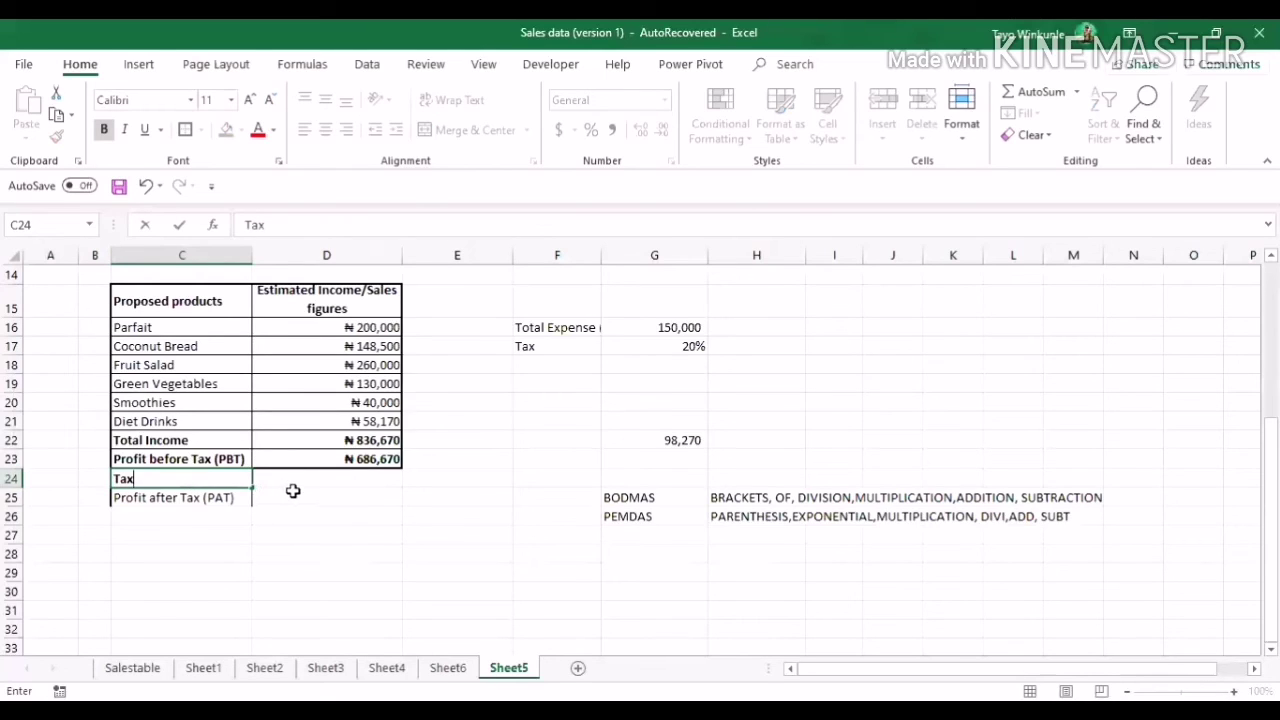
click(292, 490)
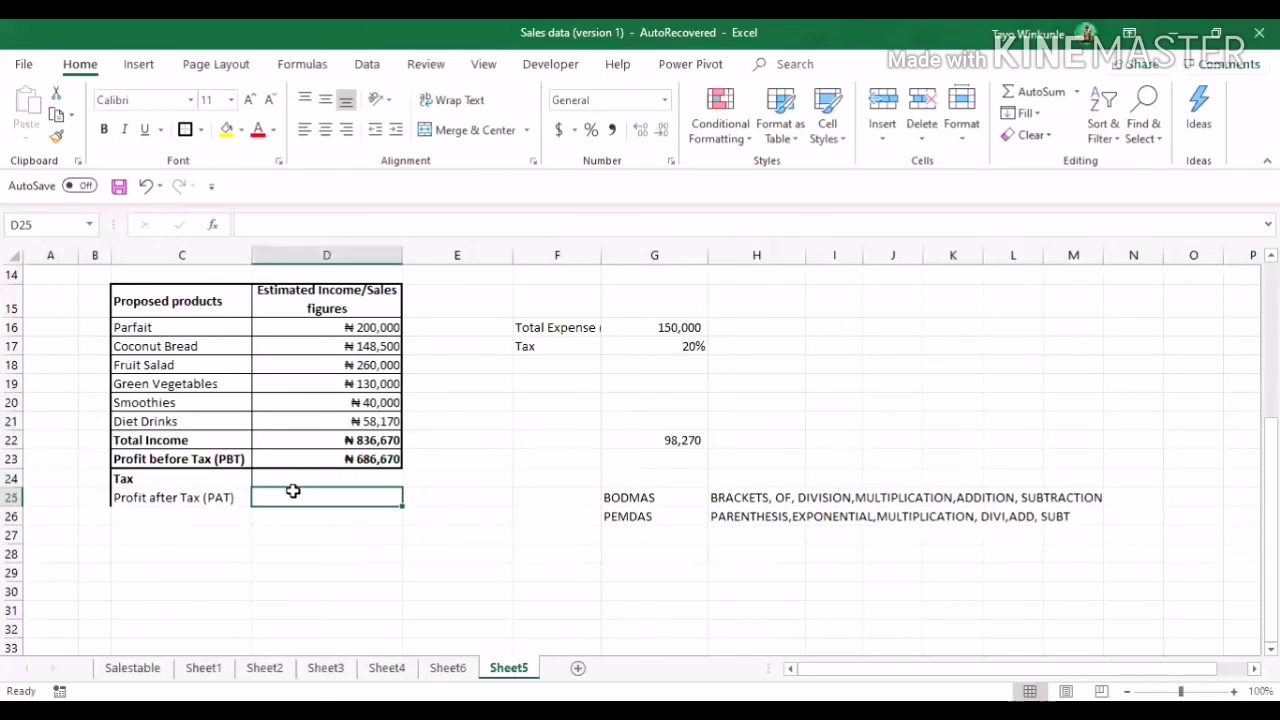
click(306, 478)
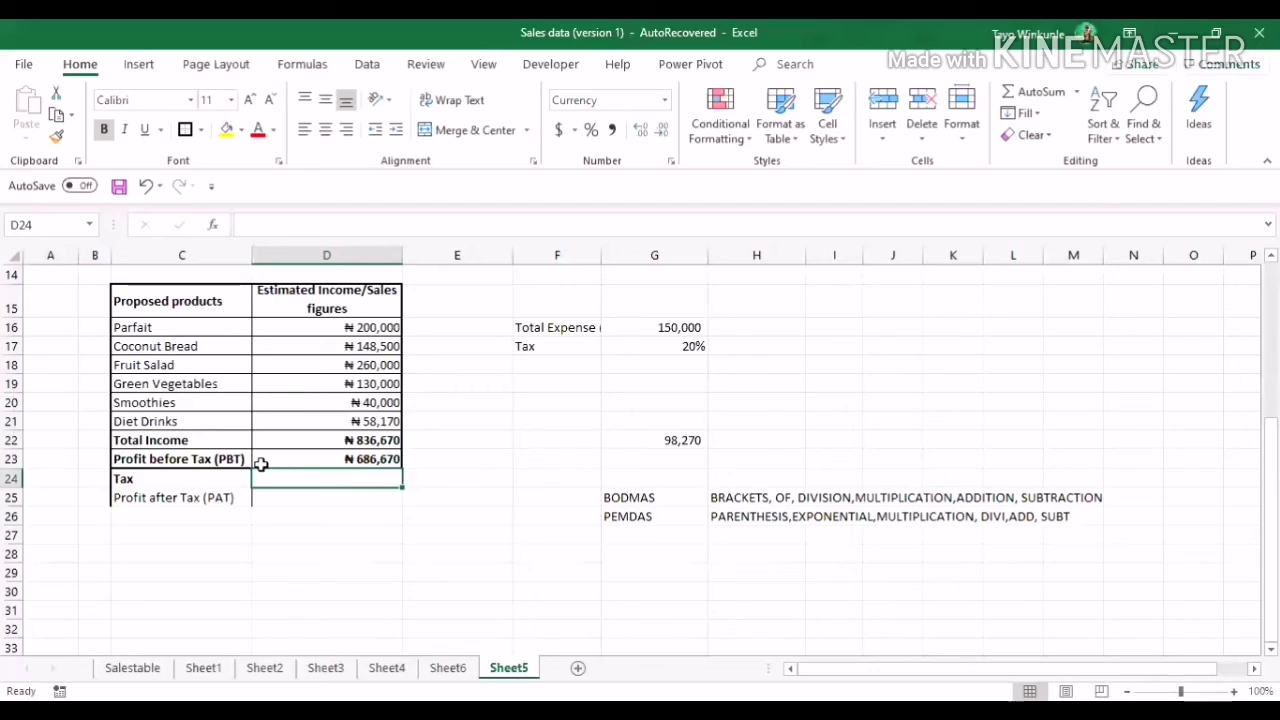
click(226, 454)
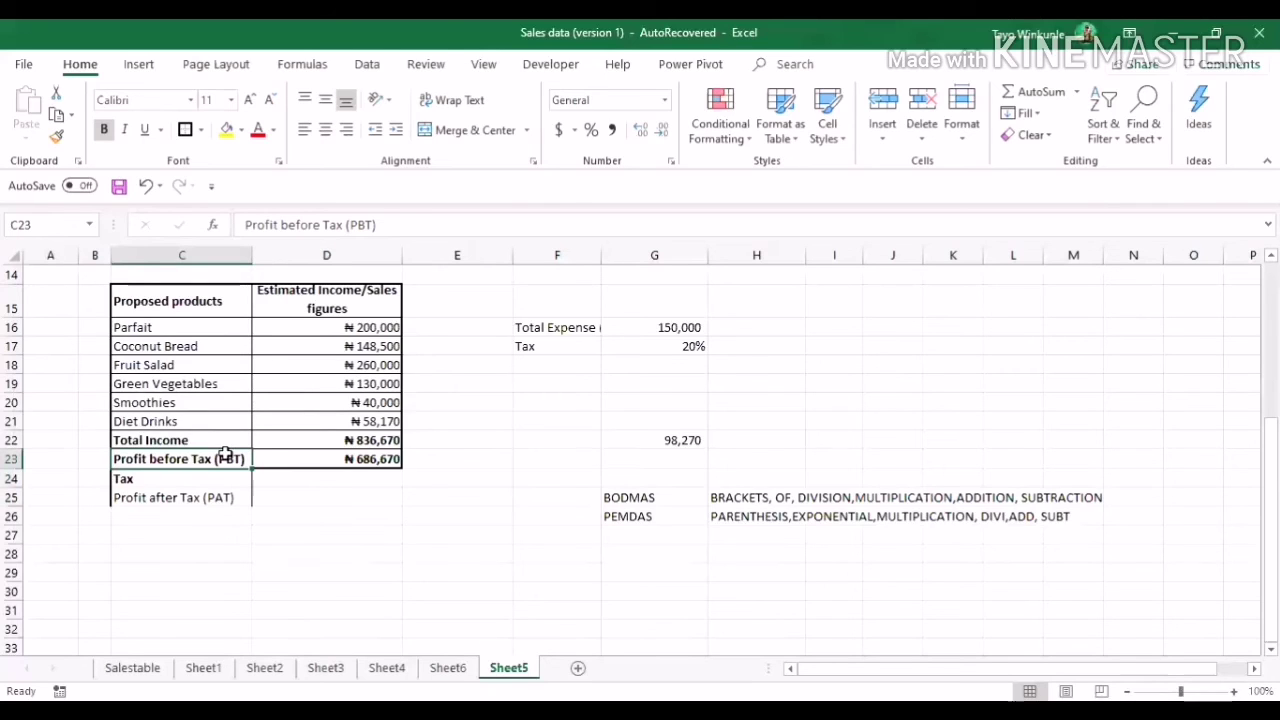
Calculate the Tax amount in D24 by multiplying the tax rate by Profit before Tax with the formula =G17*D23.
click(357, 478)
text(=)
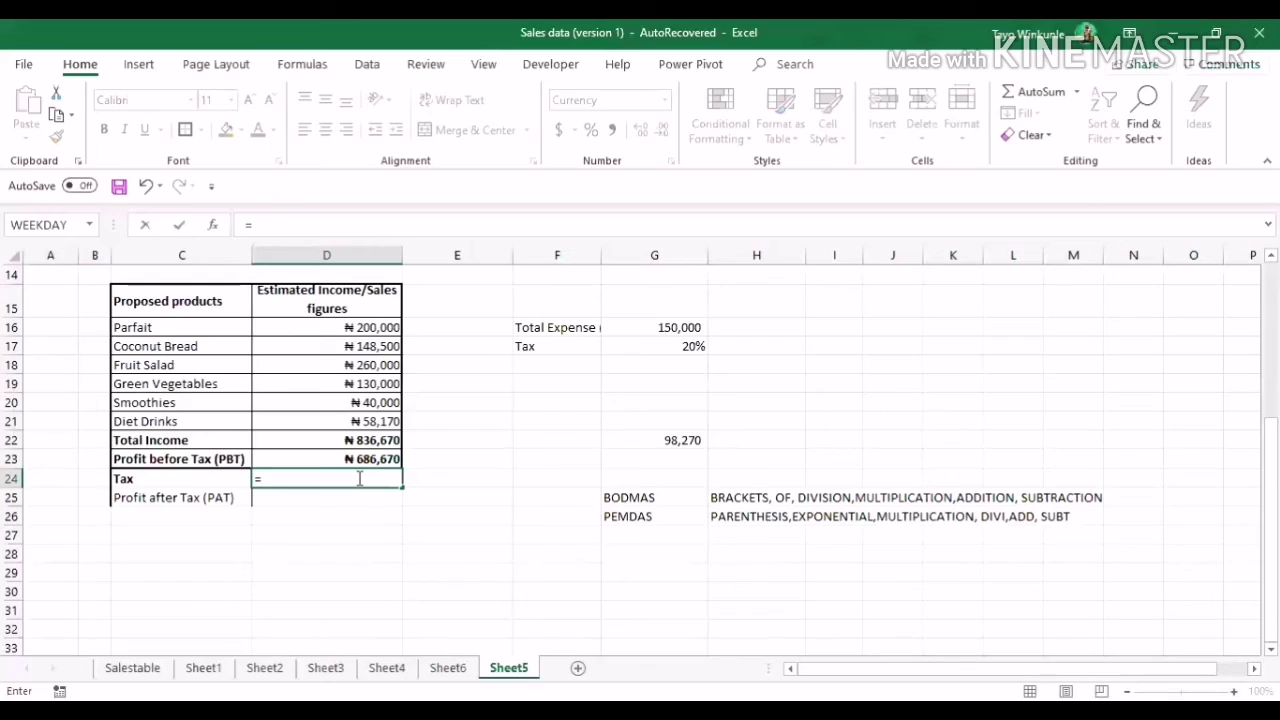
click(661, 349)
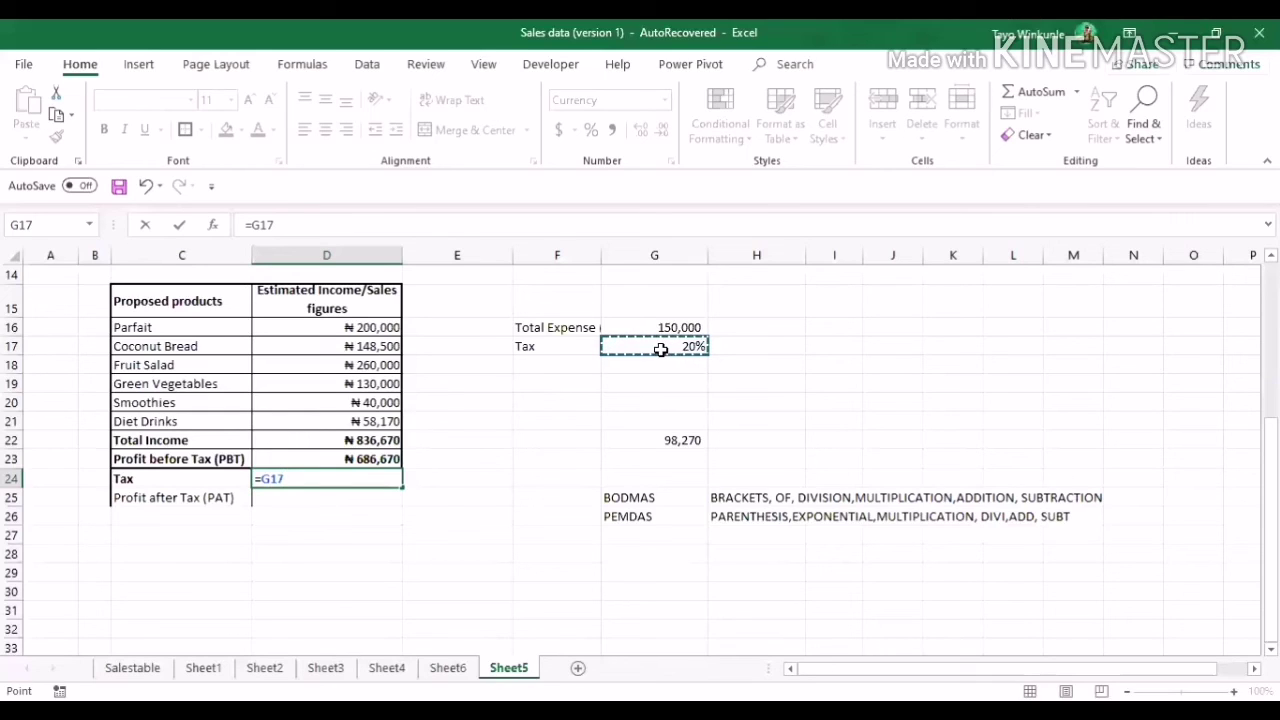
text(*)
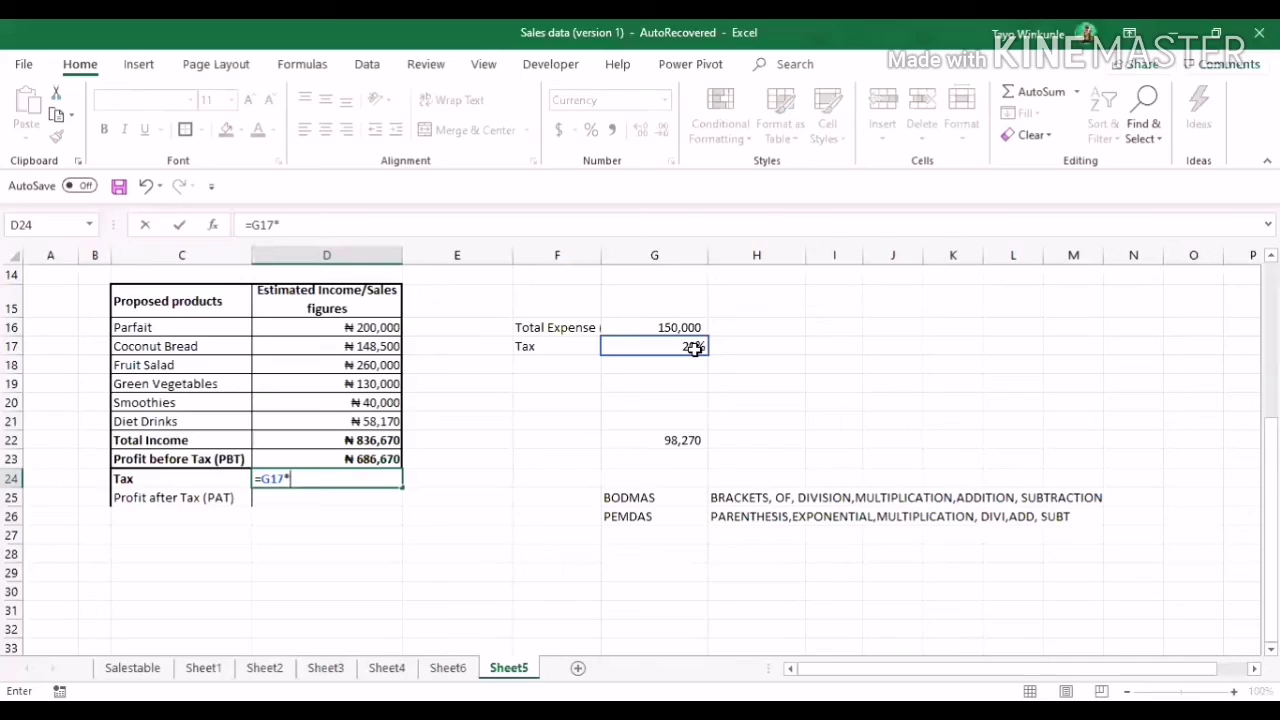
click(376, 458)
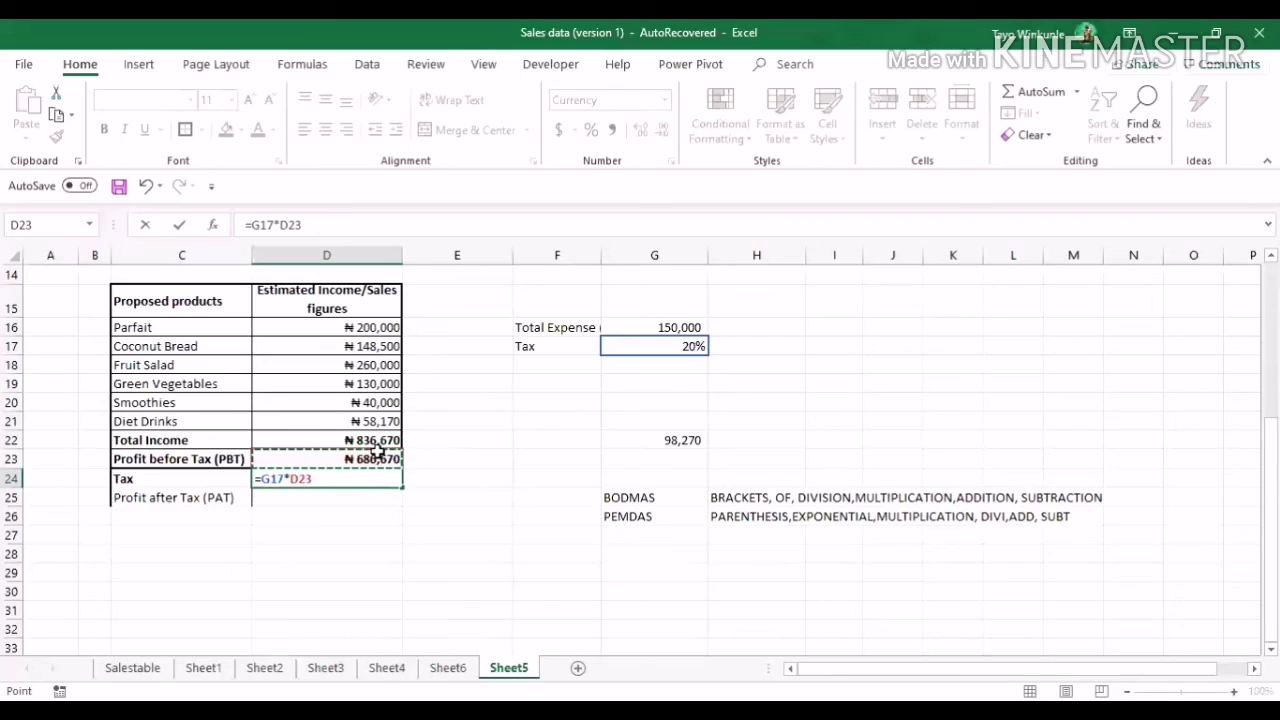
key(Return)
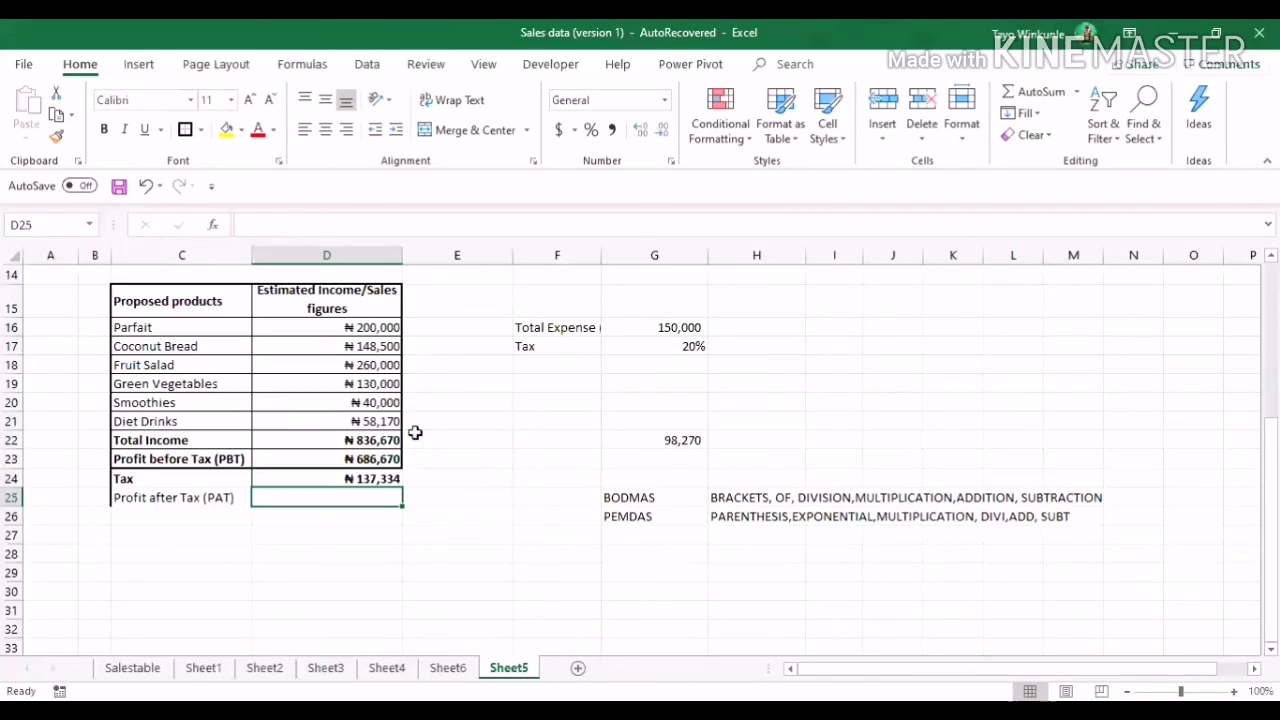
click(383, 477)
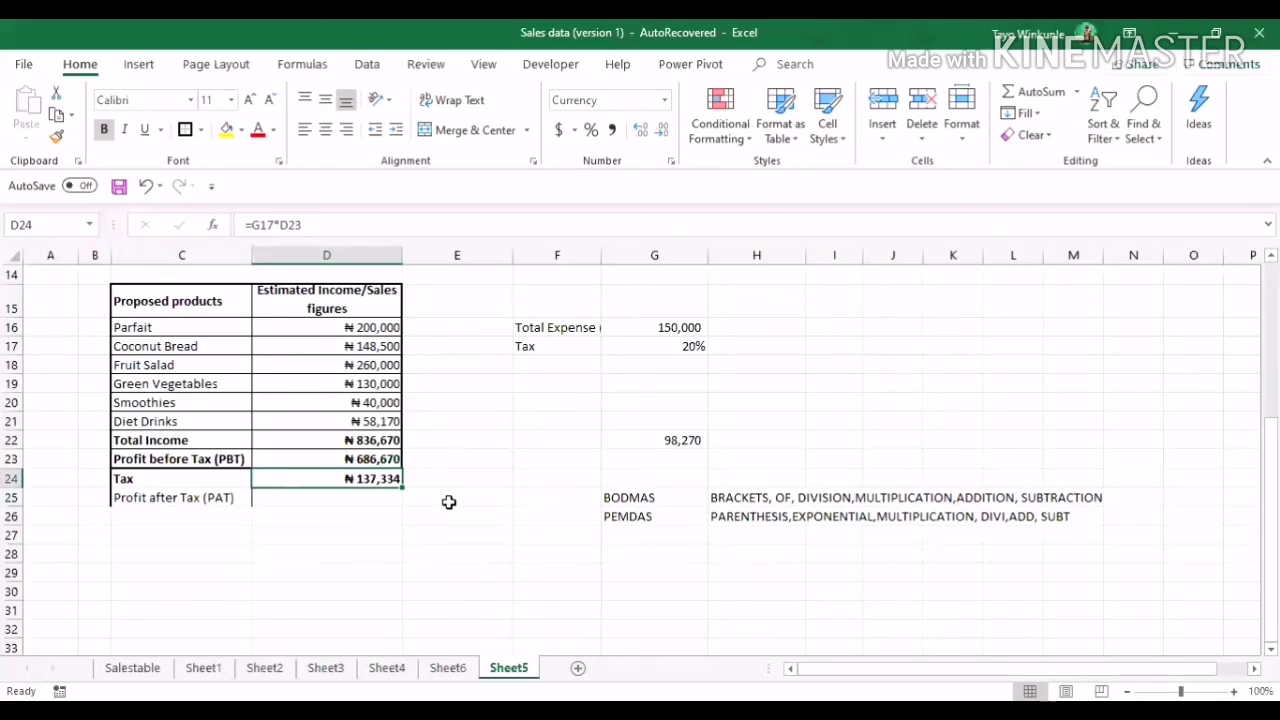
Calculate Profit after Tax in D25 with the formula =D23-D24, and make its label in C25 and the amount bold.
click(233, 505)
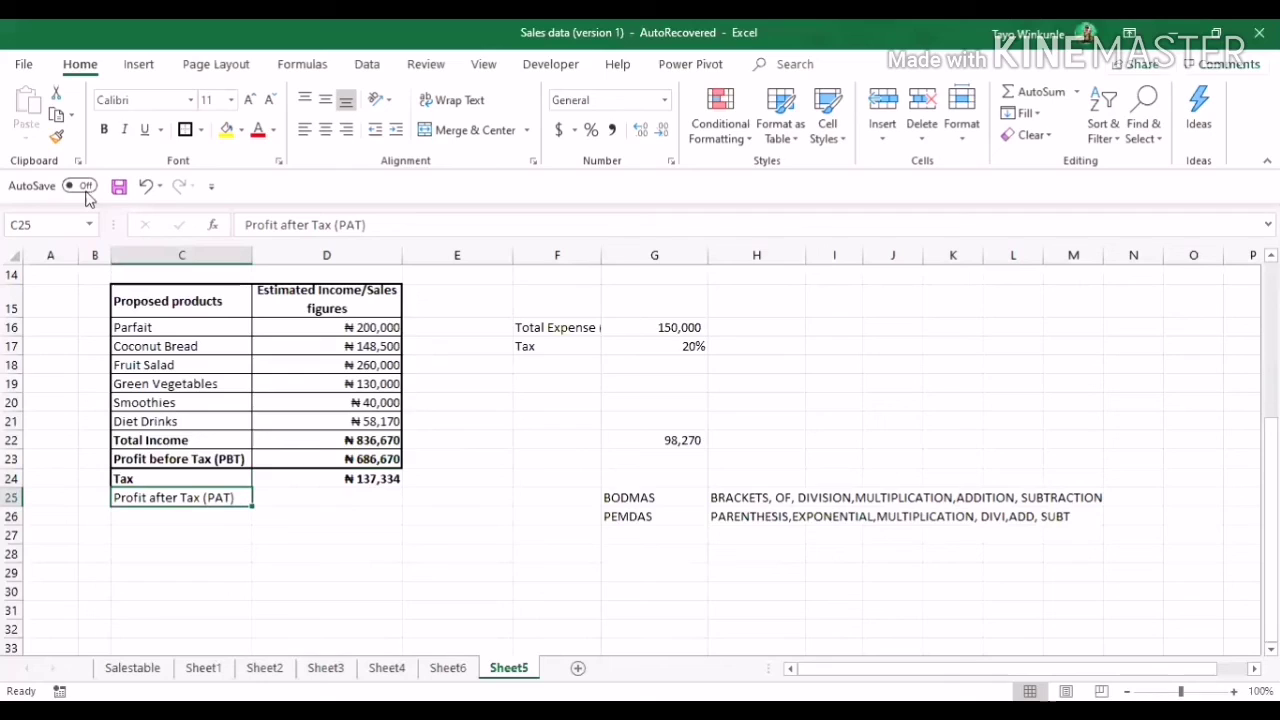
click(106, 130)
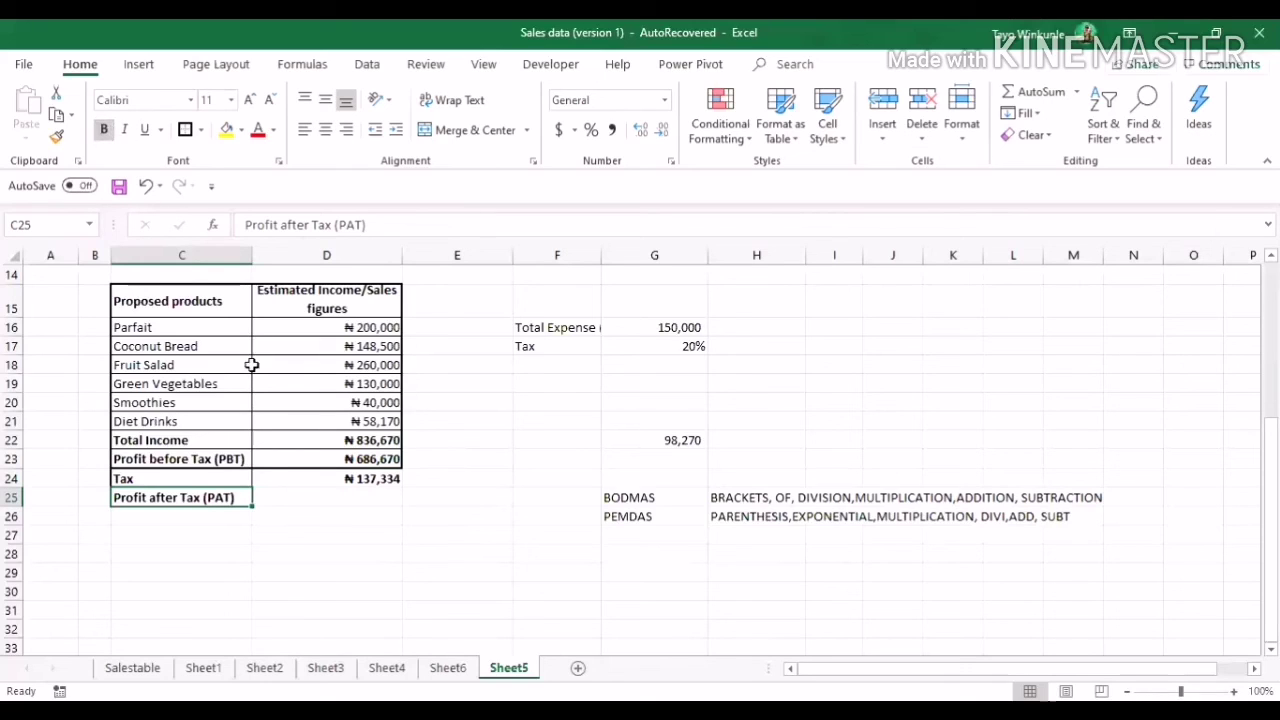
click(319, 504)
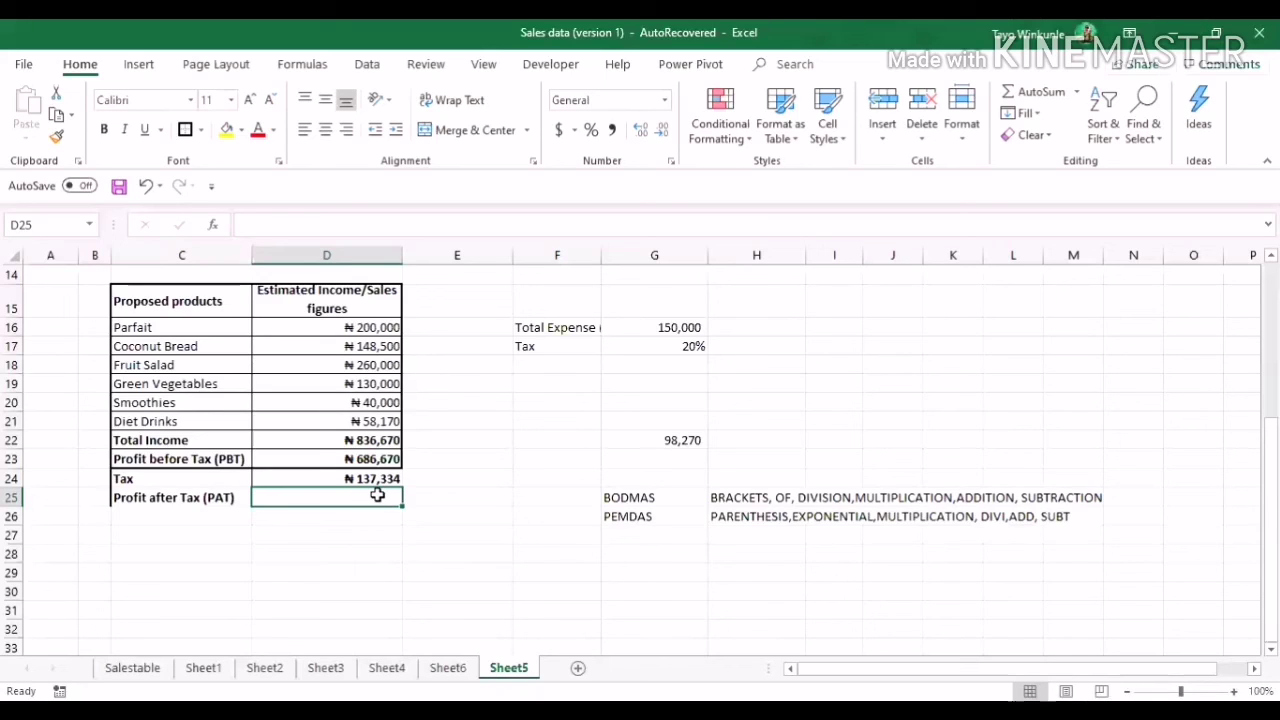
text(=)
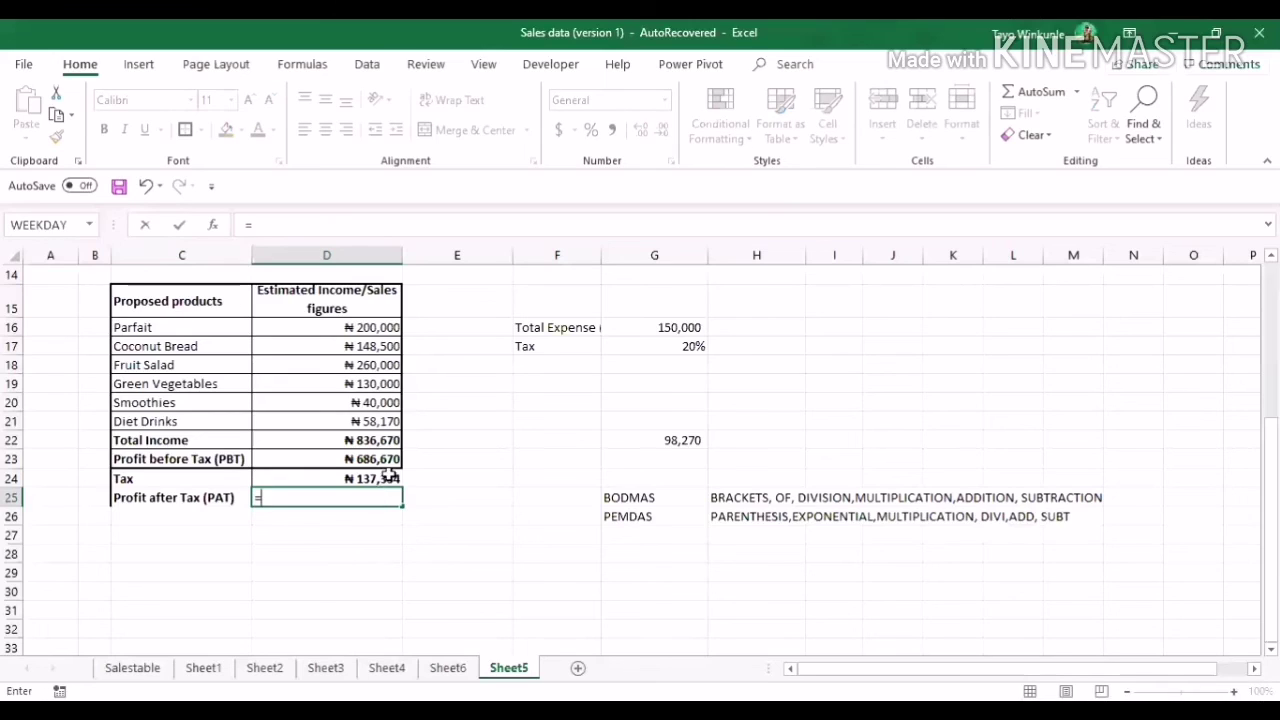
click(388, 459)
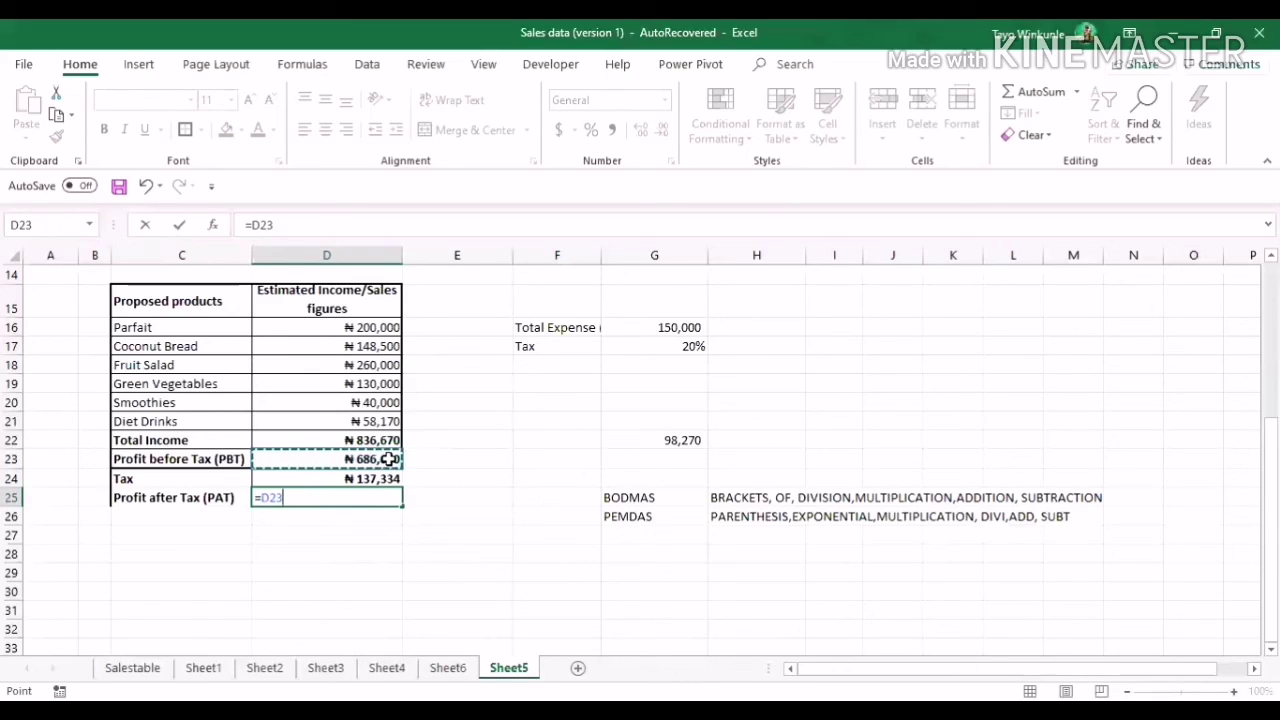
text(-)
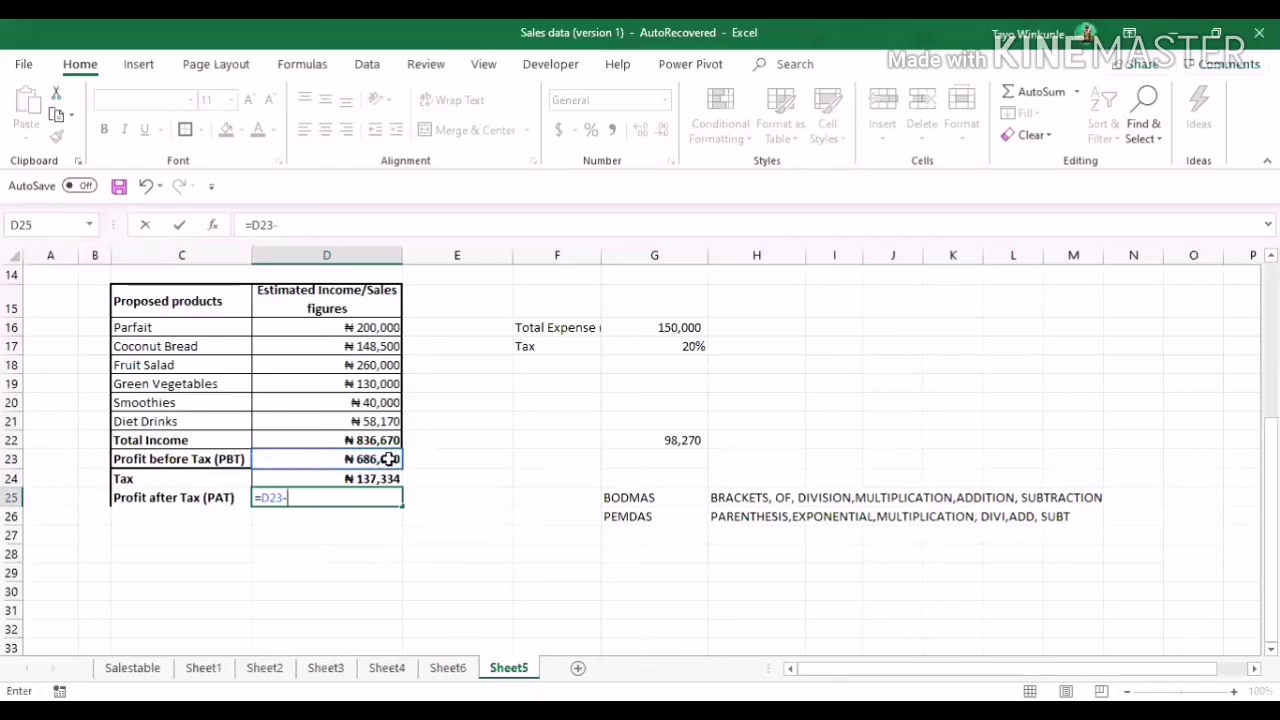
click(381, 479)
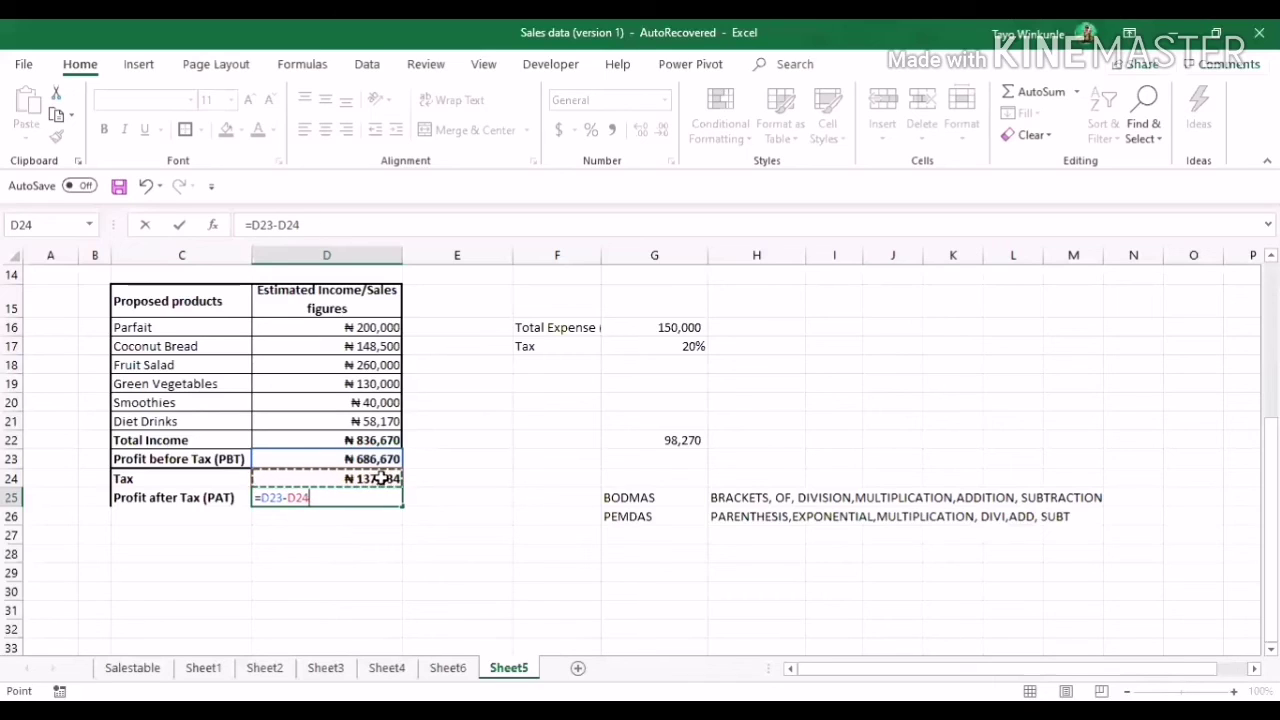
key(Return)
click(378, 497)
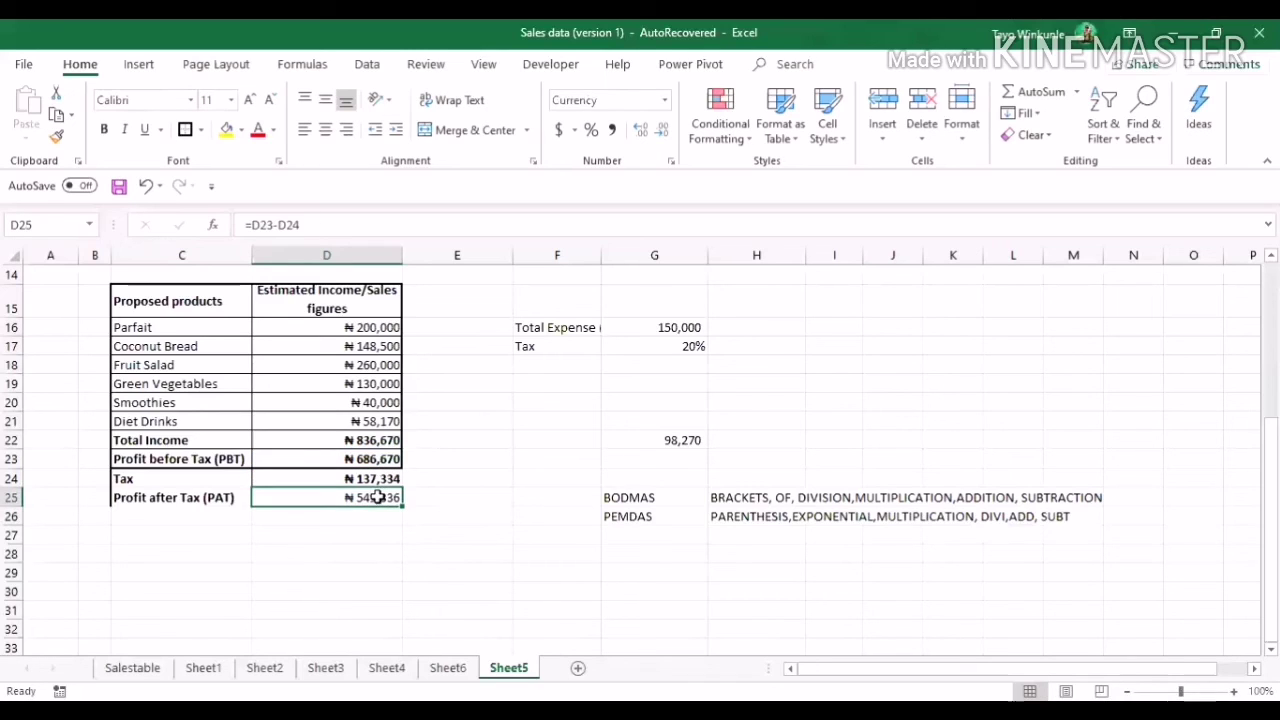
click(104, 129)
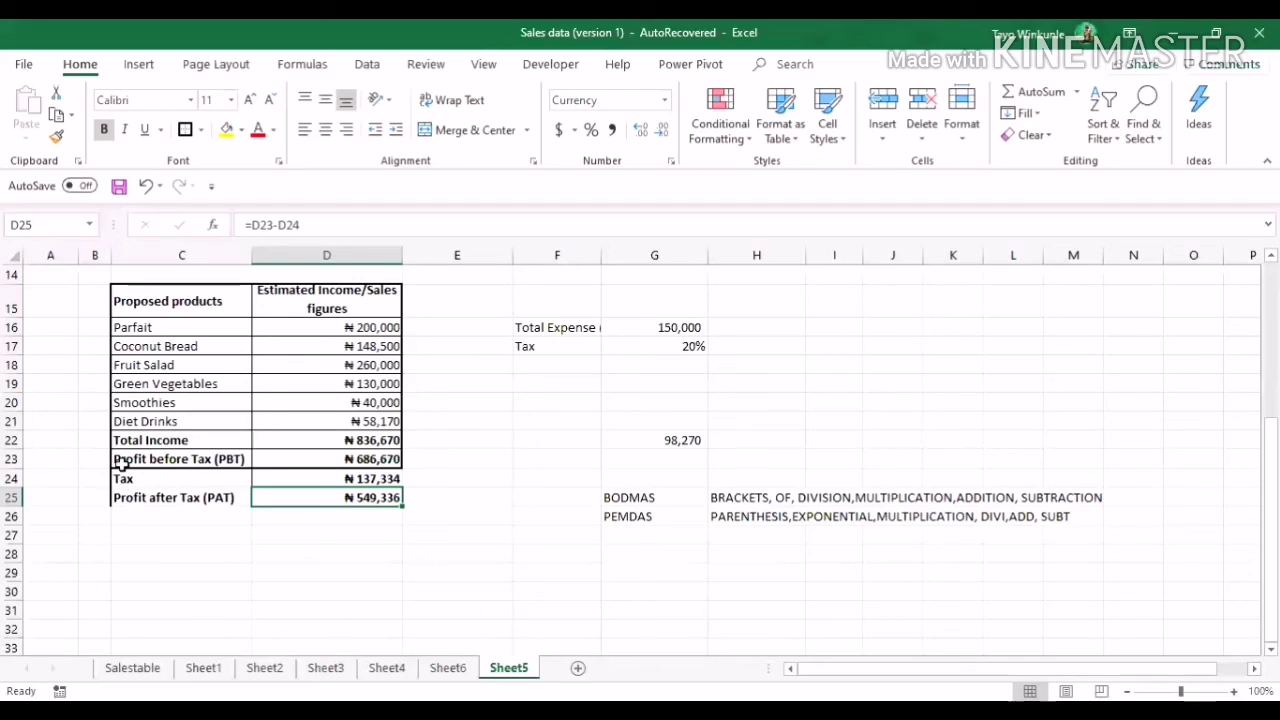
Apply a thick outside border around the whole sales table, C15:D25.
drag(149, 300, 326, 496)
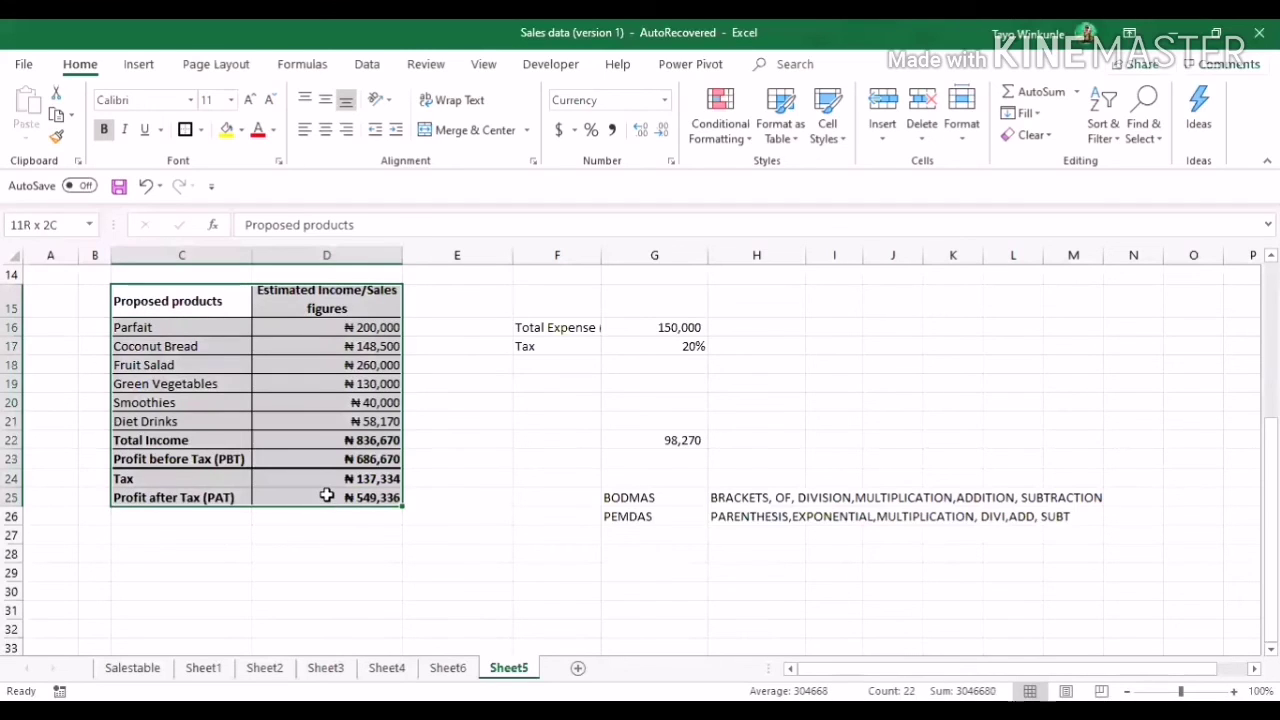
click(187, 131)
click(451, 481)
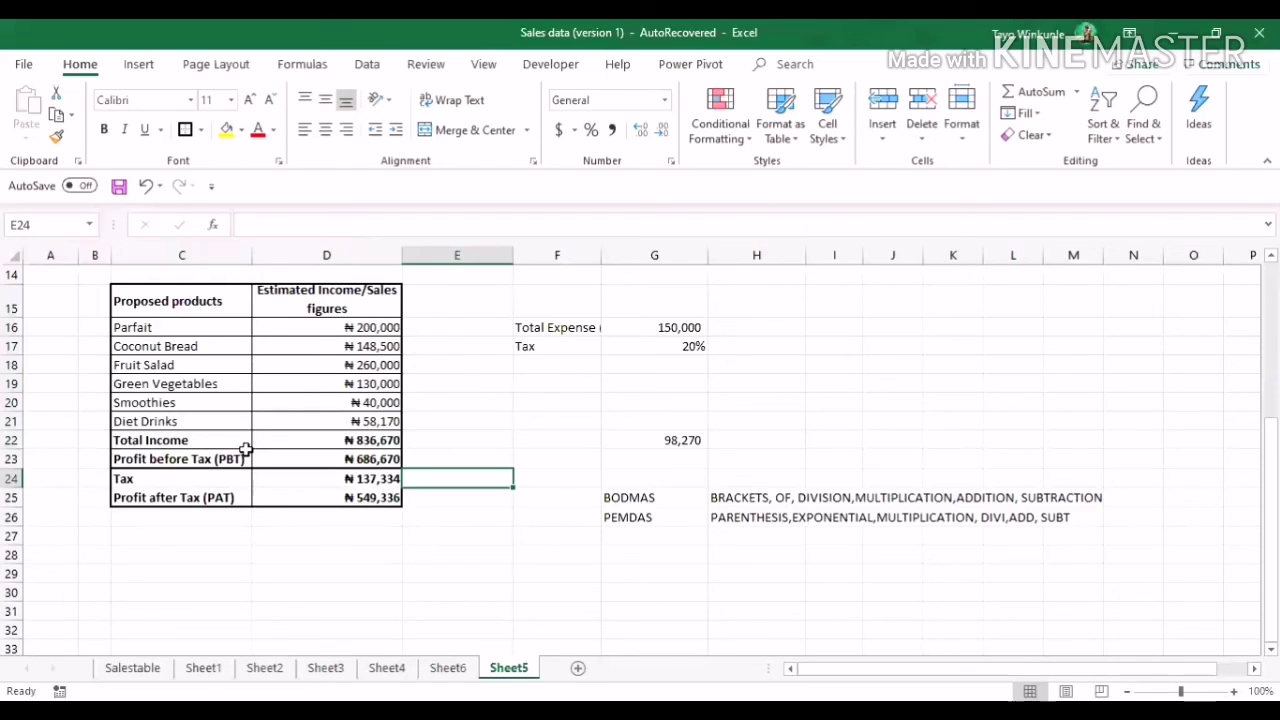
Choose a border line style and draw a line across C24:D24 to separate the Tax and Profit after Tax rows.
click(186, 486)
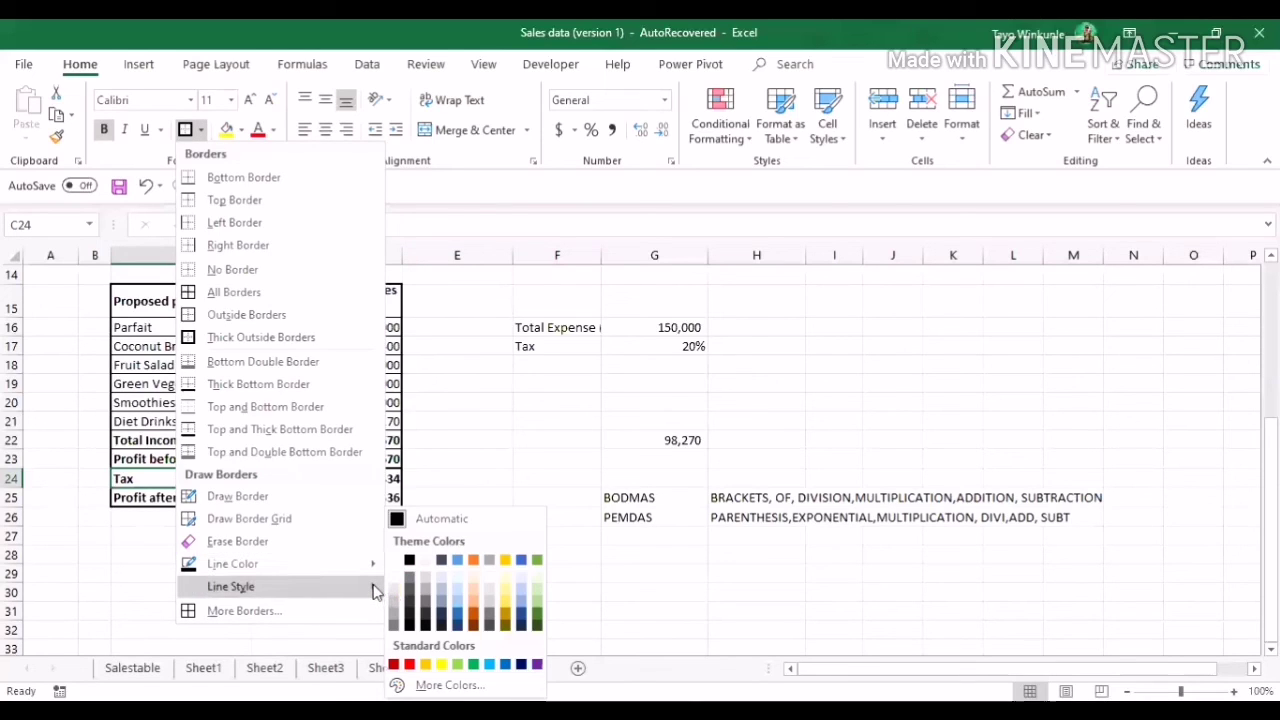
mouse_move(374, 591)
click(417, 570)
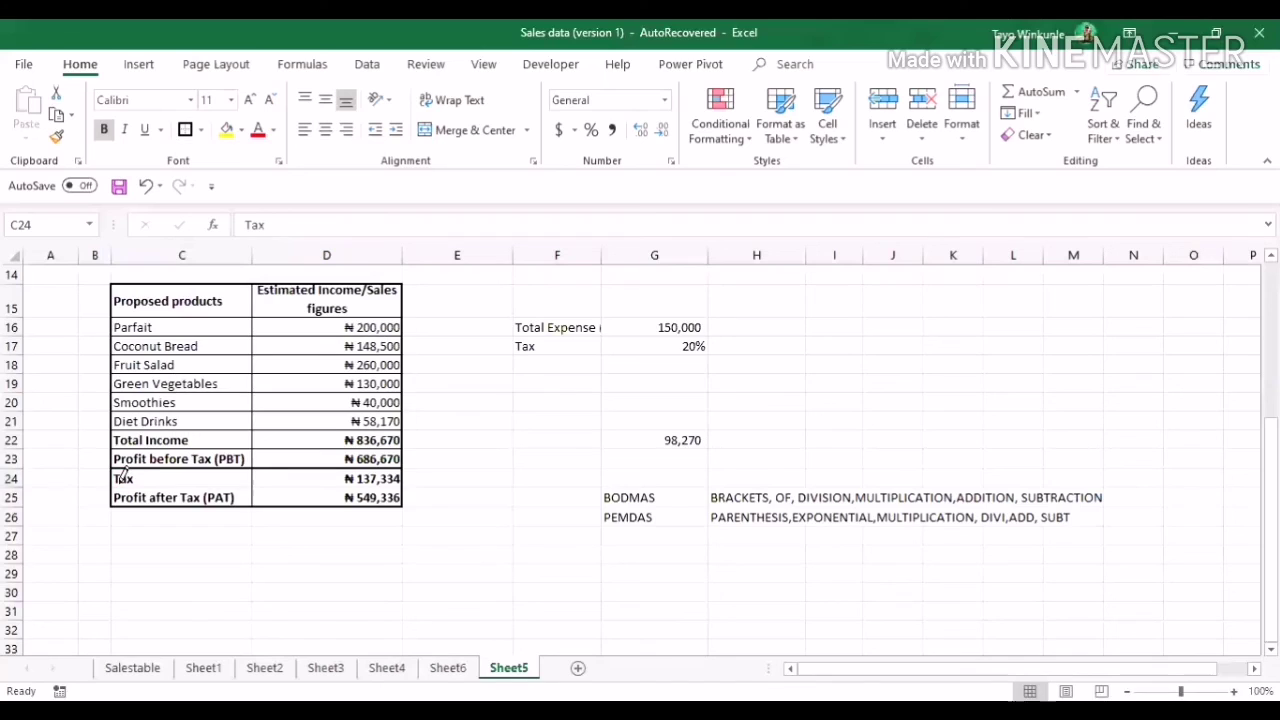
drag(145, 472, 342, 474)
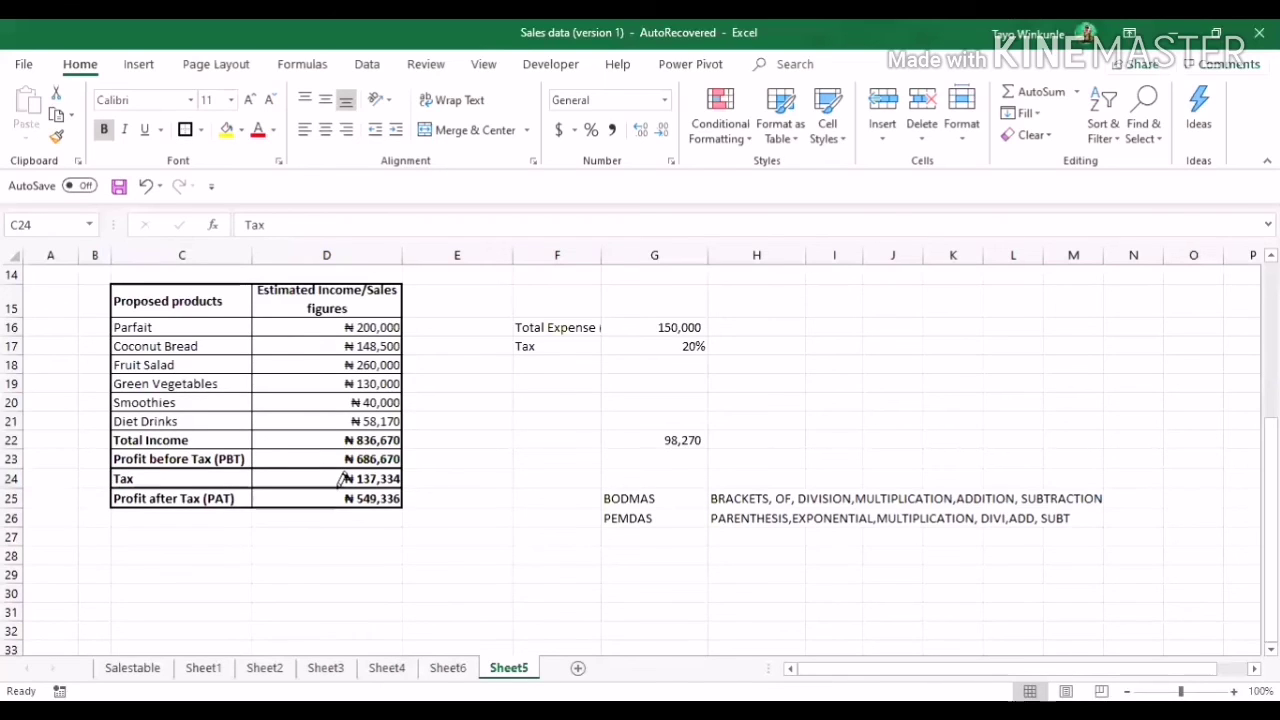
key(Escape)
click(347, 482)
click(672, 406)
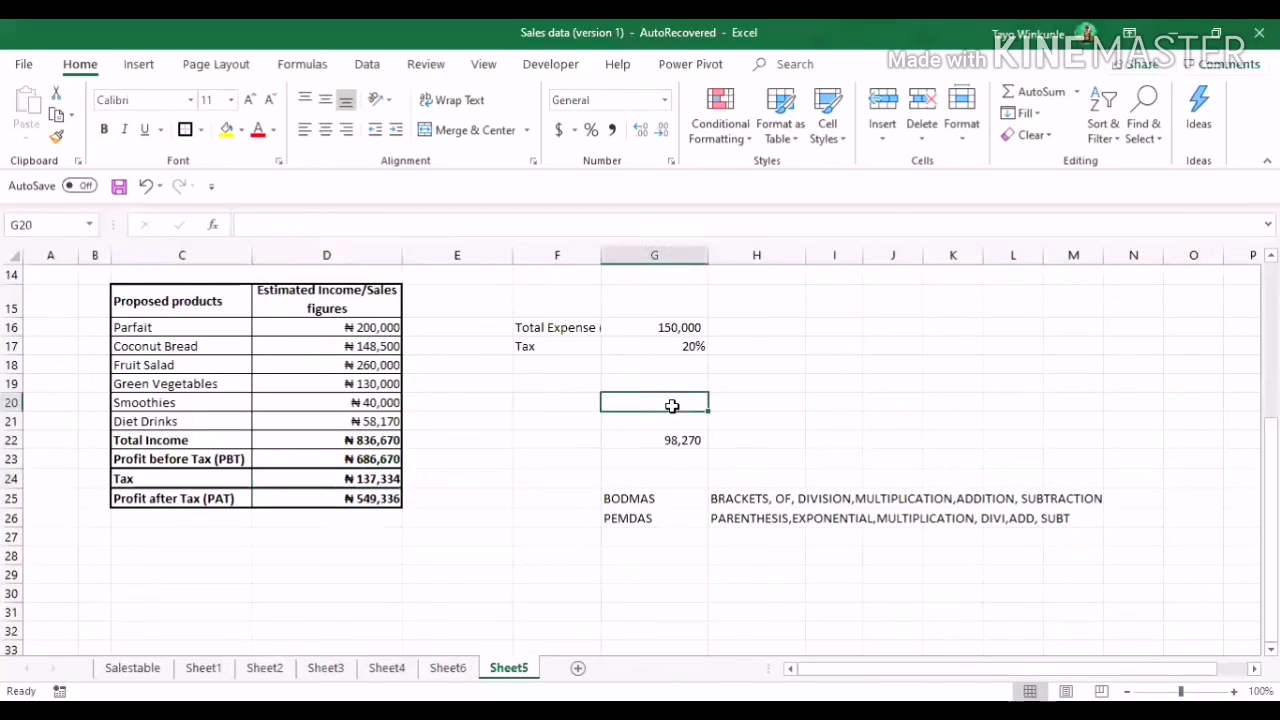